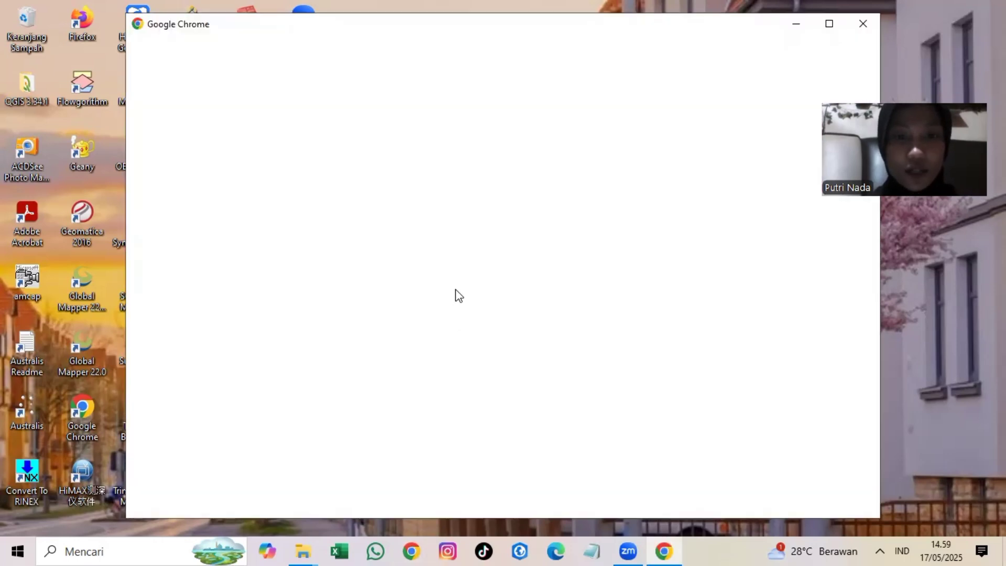
# In Google Chrome, search for SRGI, open the SRGI - Badan Informasi Geospasial site and dismiss its information notice
pyautogui.click(470, 229)
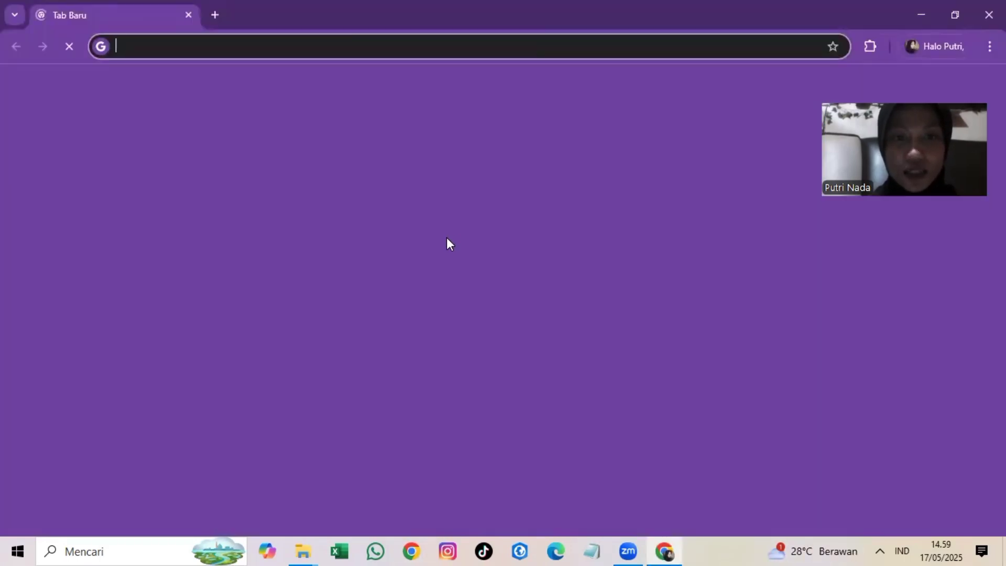
pyautogui.click(441, 266)
pyautogui.write('SRGI')
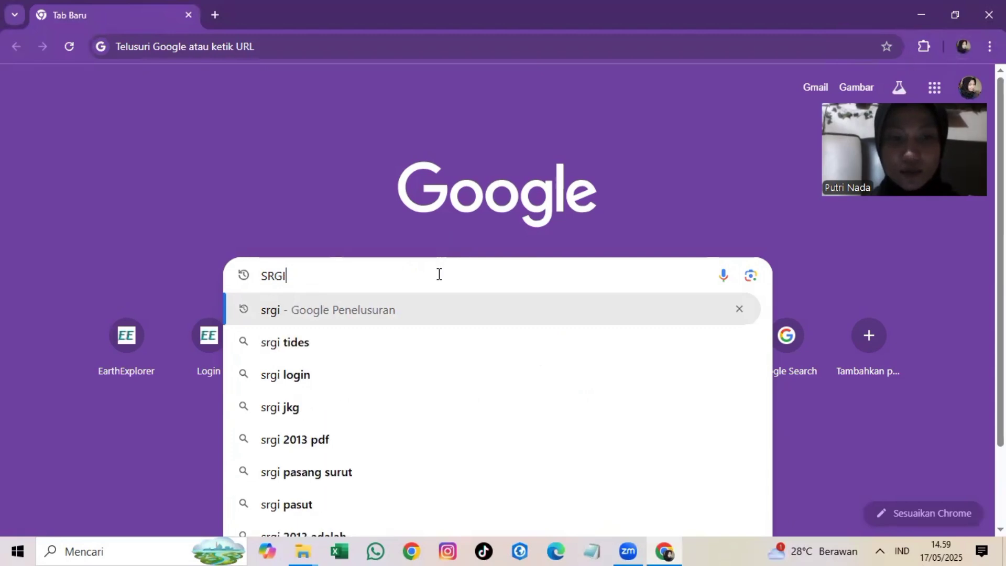
pyautogui.press('Return')
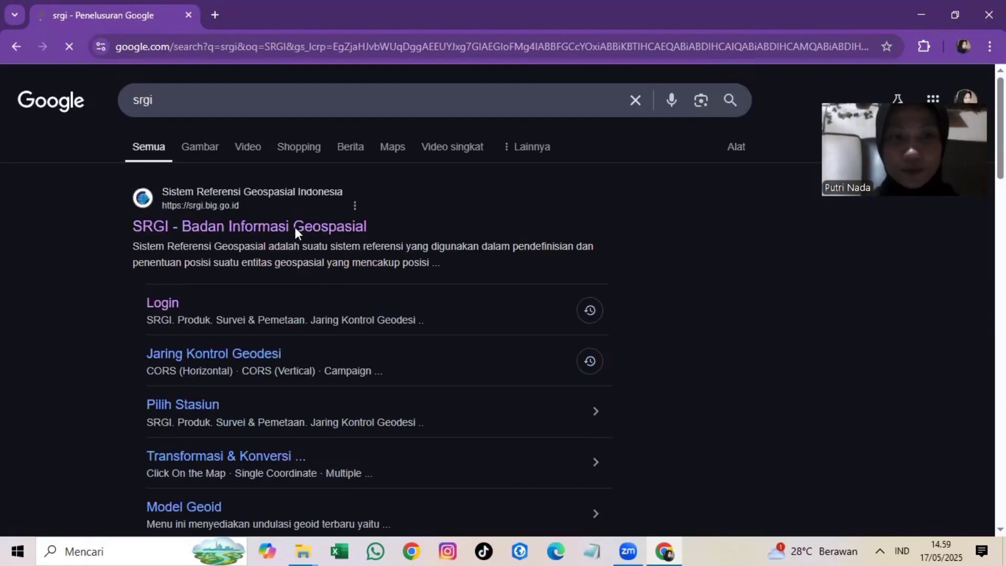
pyautogui.click(306, 228)
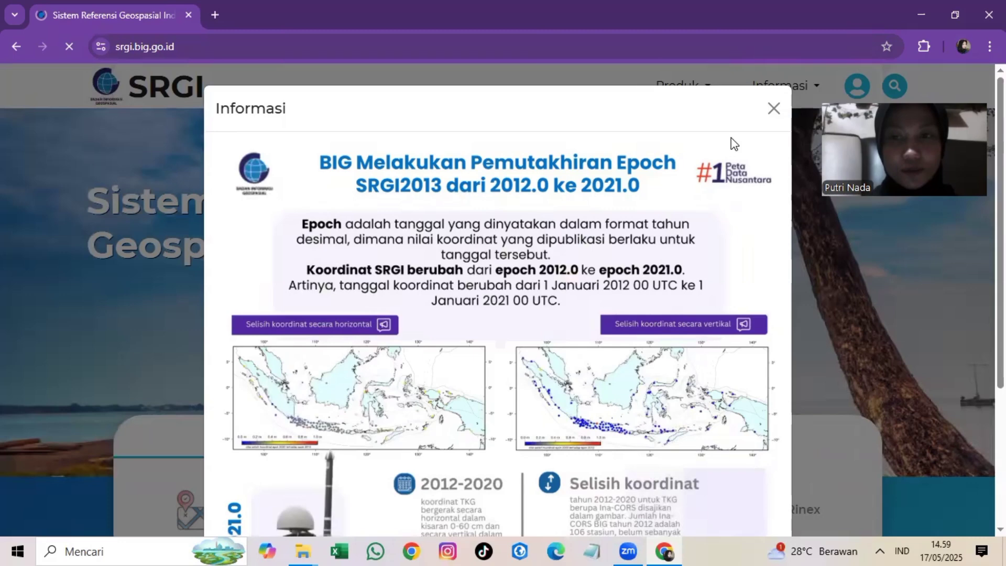
pyautogui.click(773, 108)
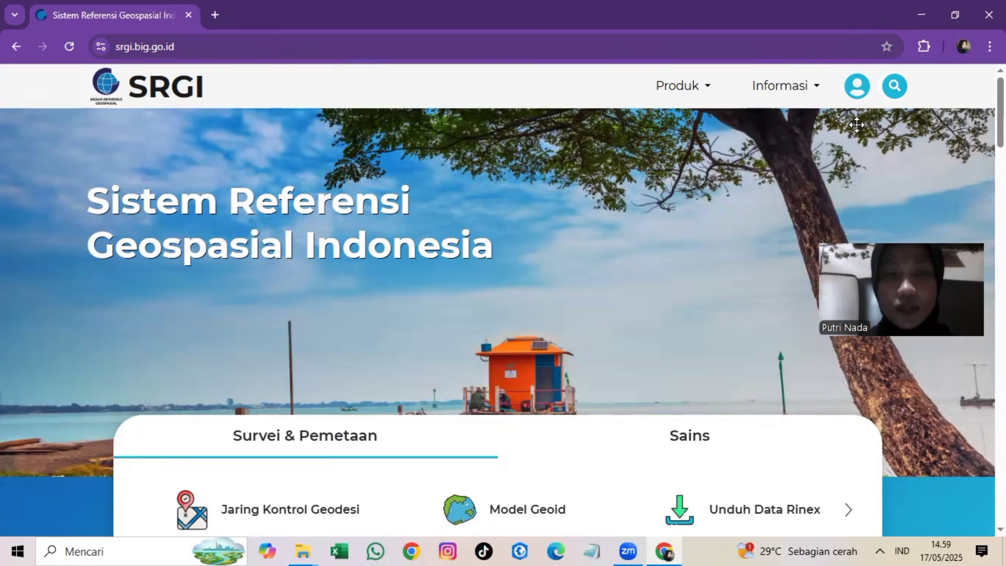
# Log in to SRGI with the saved account e-mail and password, complete the robot check and dismiss the information notice
pyautogui.click(858, 88)
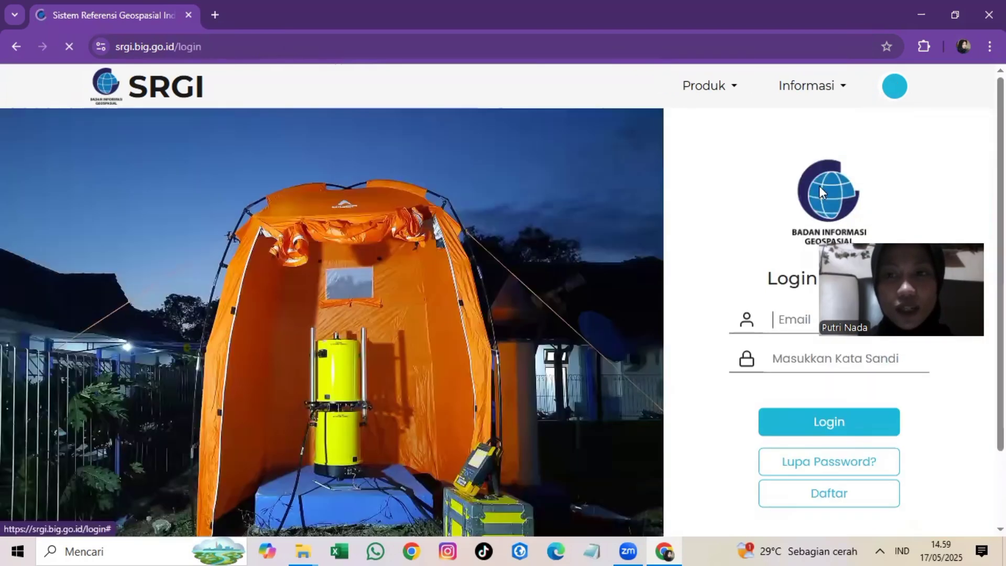
pyautogui.click(791, 309)
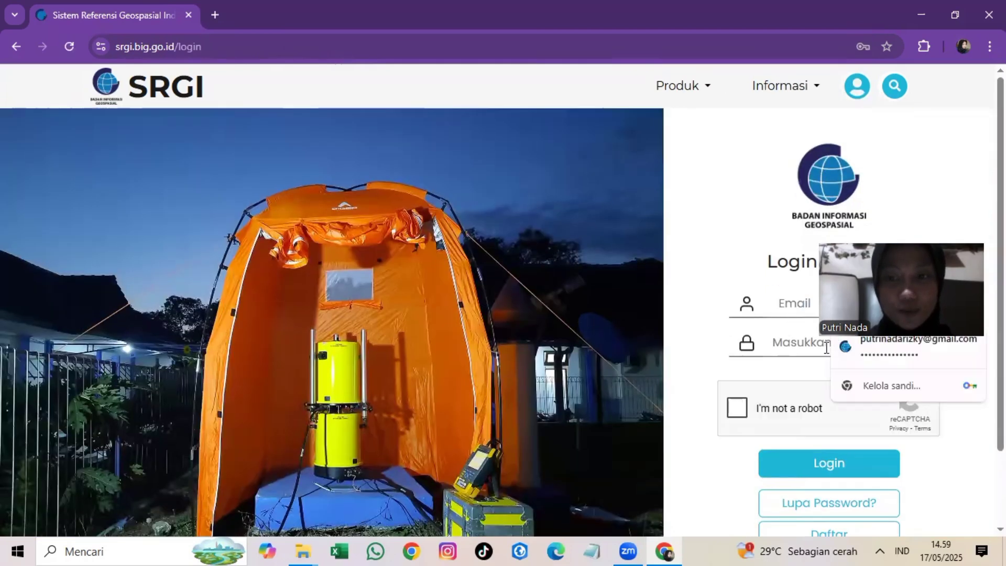
pyautogui.click(866, 350)
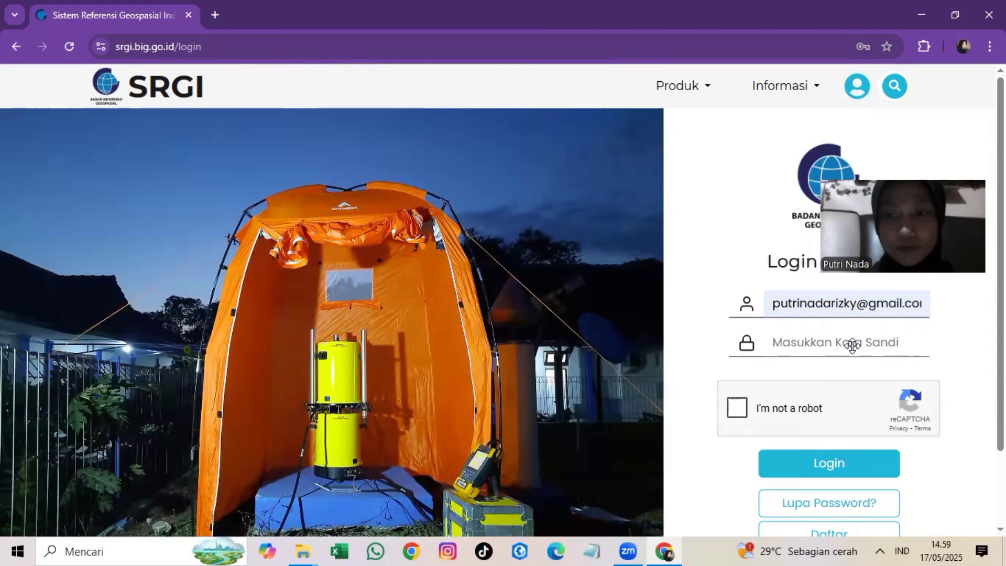
pyautogui.click(854, 344)
pyautogui.click(867, 385)
pyautogui.click(740, 409)
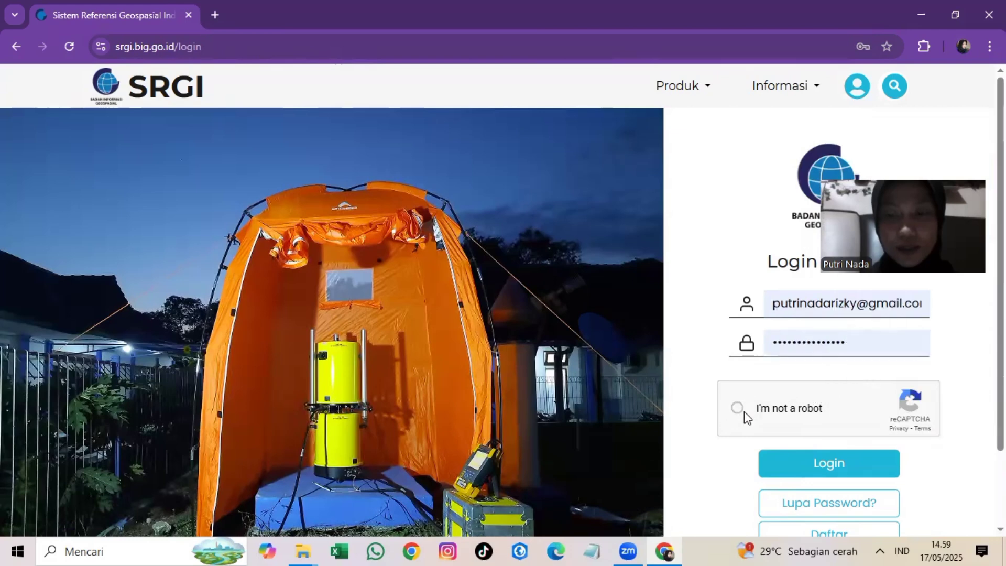
pyautogui.click(801, 454)
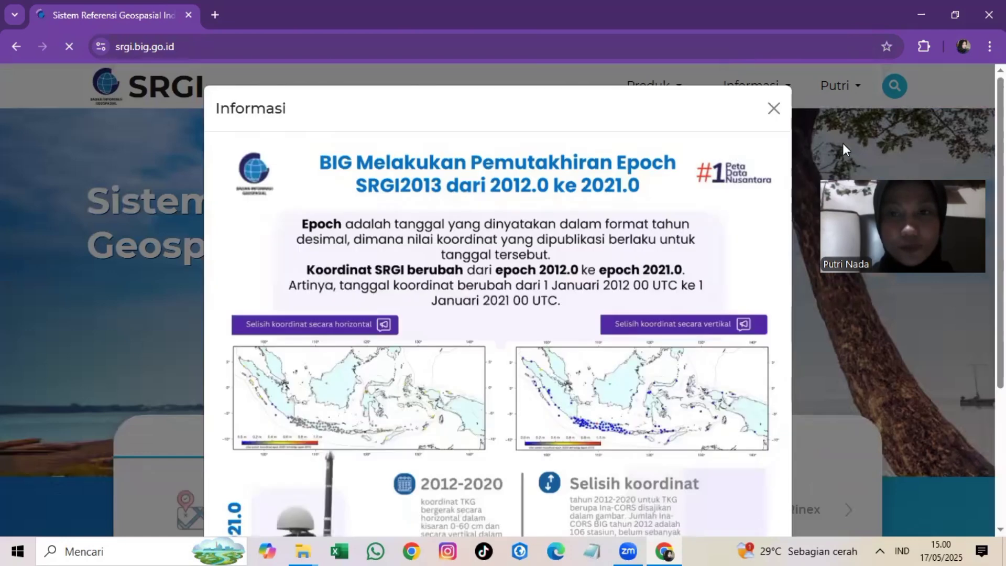
pyautogui.click(775, 106)
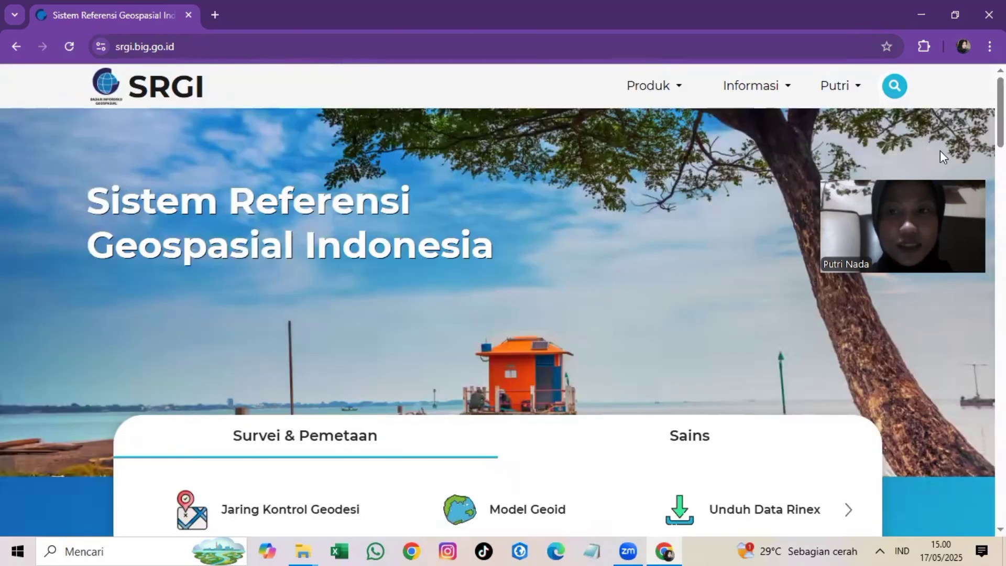
# Go to the RINEX data download page, dismiss the notice and open the cang station folder
pyautogui.click(777, 522)
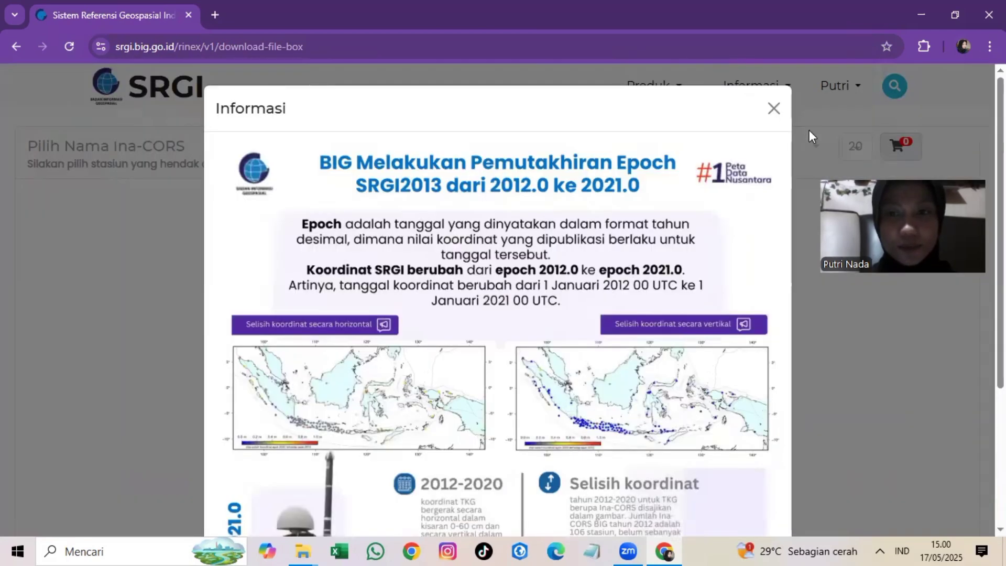
pyautogui.click(774, 108)
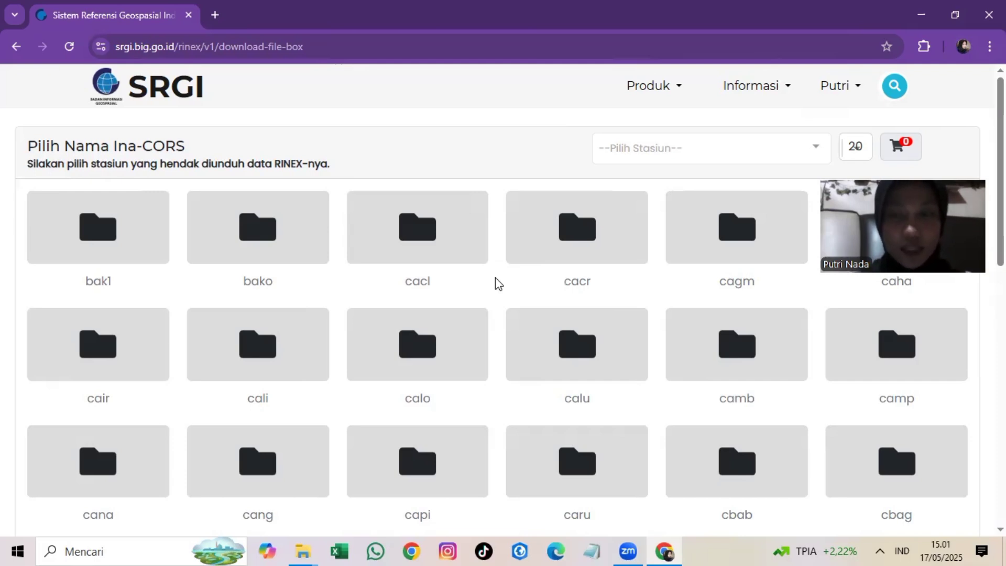
pyautogui.click(295, 450)
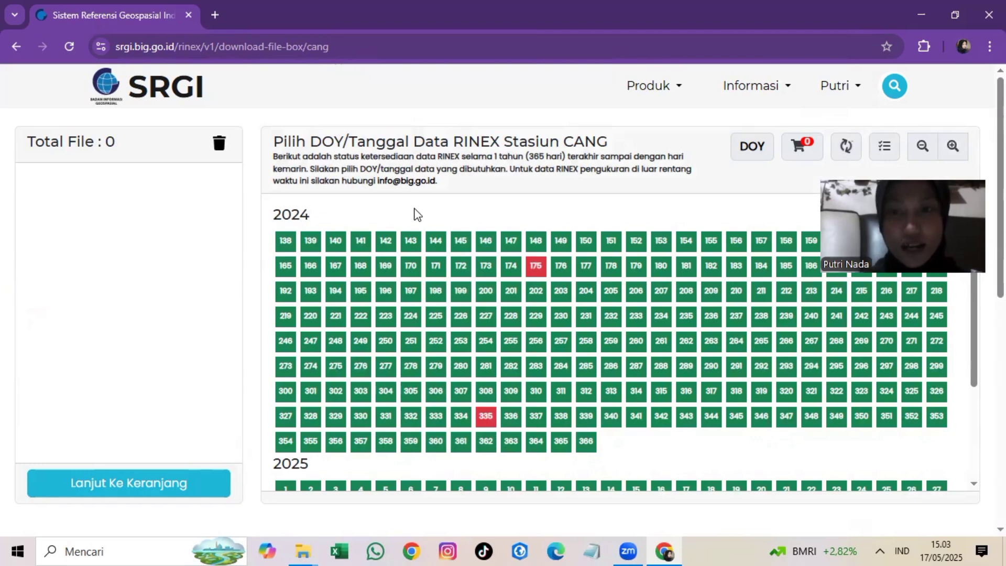
# Select the 8 May 2025 RINEX file of station CANG by calendar date, switch to day-of-year numbering and proceed to the cart
pyautogui.click(751, 150)
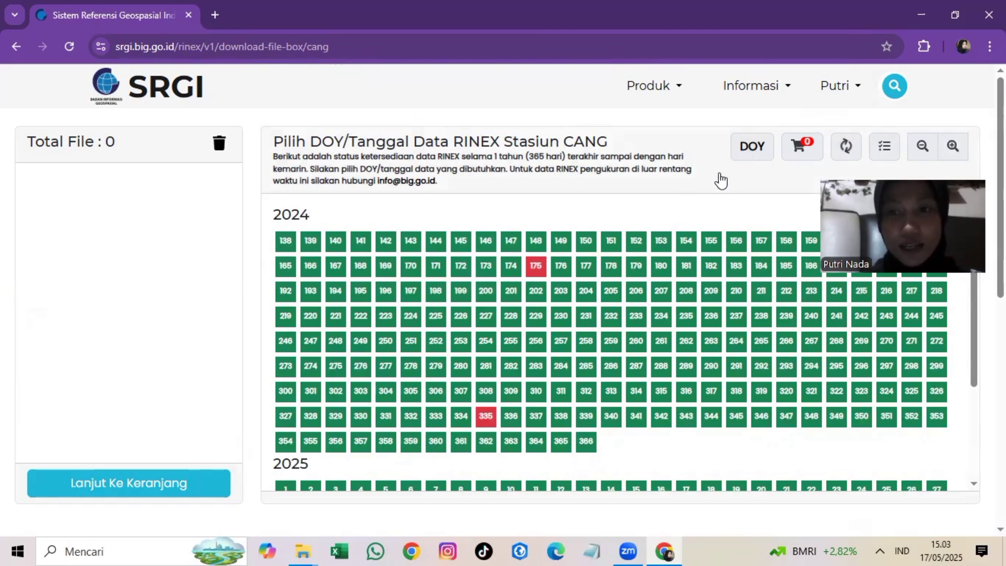
pyautogui.scroll(-2, 628, 198)
pyautogui.scroll(-1, 625, 199)
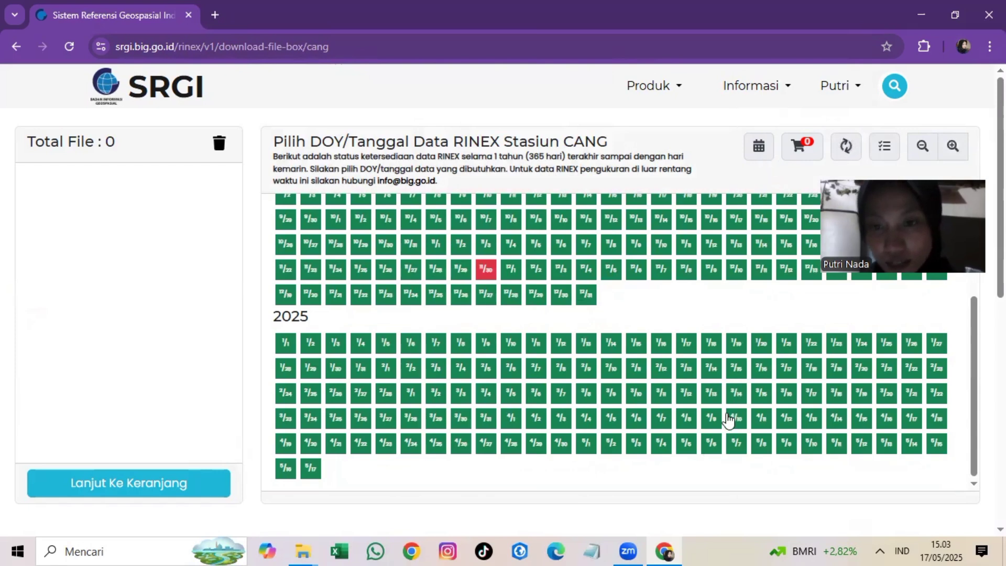
pyautogui.click(761, 442)
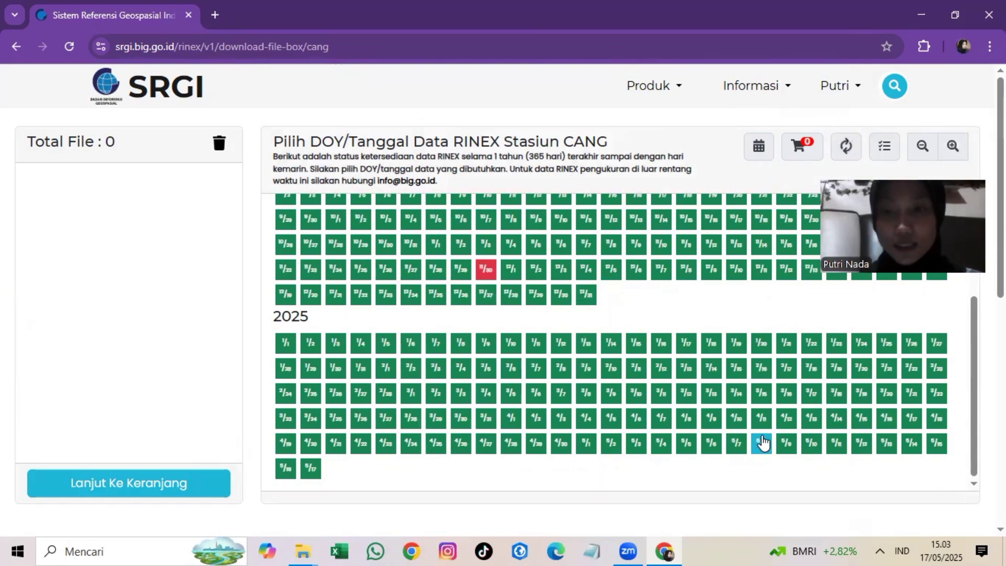
pyautogui.click(760, 146)
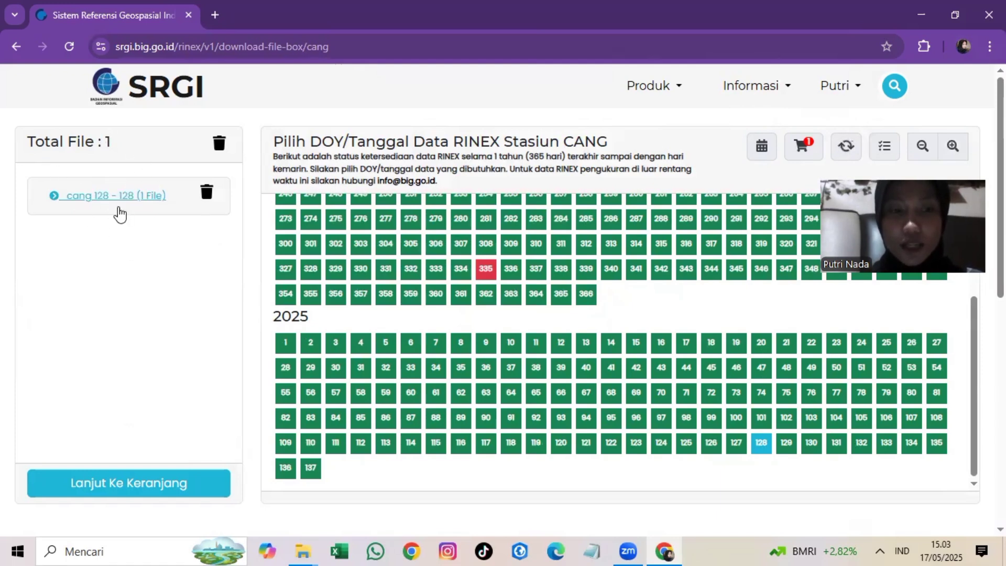
pyautogui.click(159, 484)
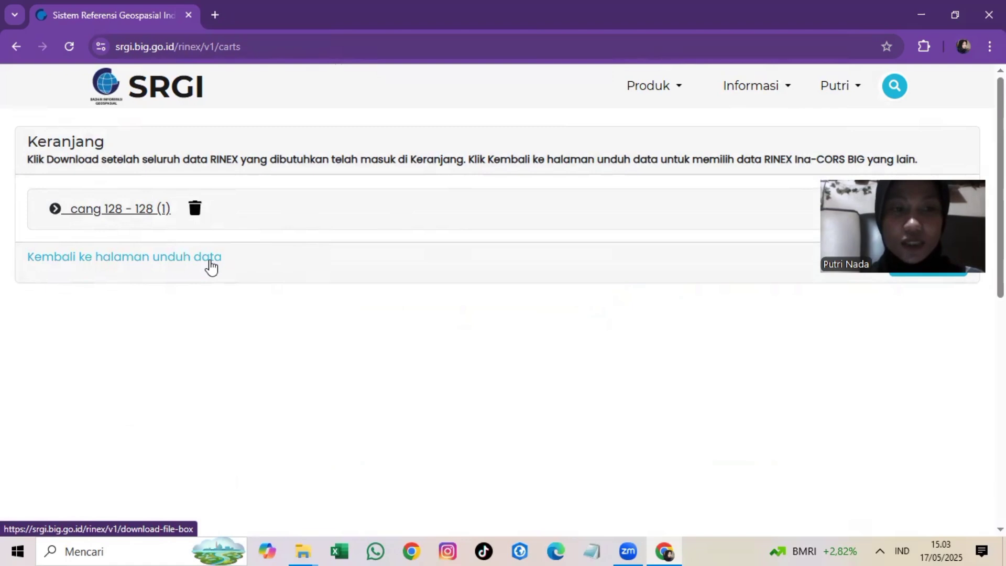
# Look up station CLBG - Bandung on the data download page, view its RINEX availability and return to the cart
pyautogui.click(201, 262)
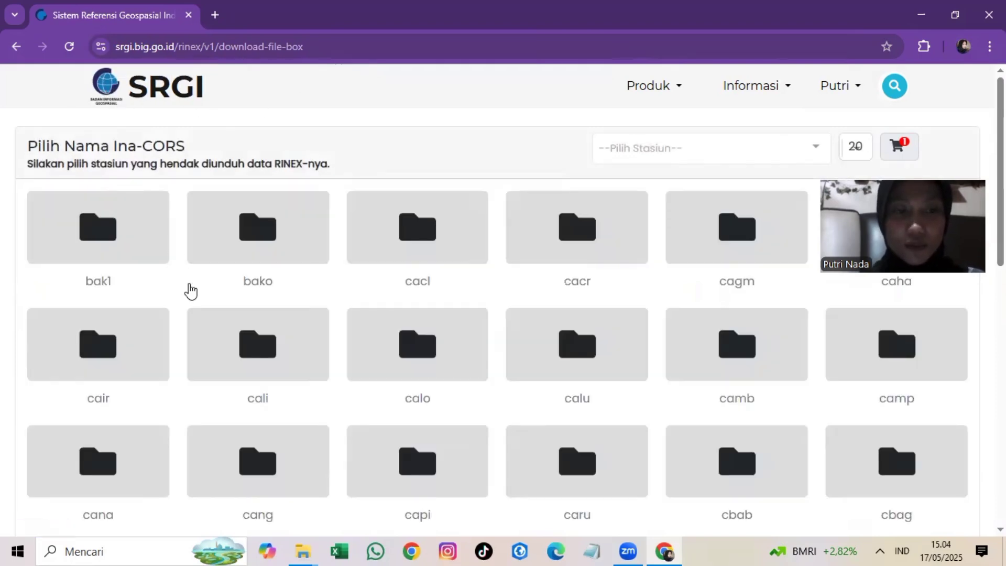
pyautogui.click(690, 147)
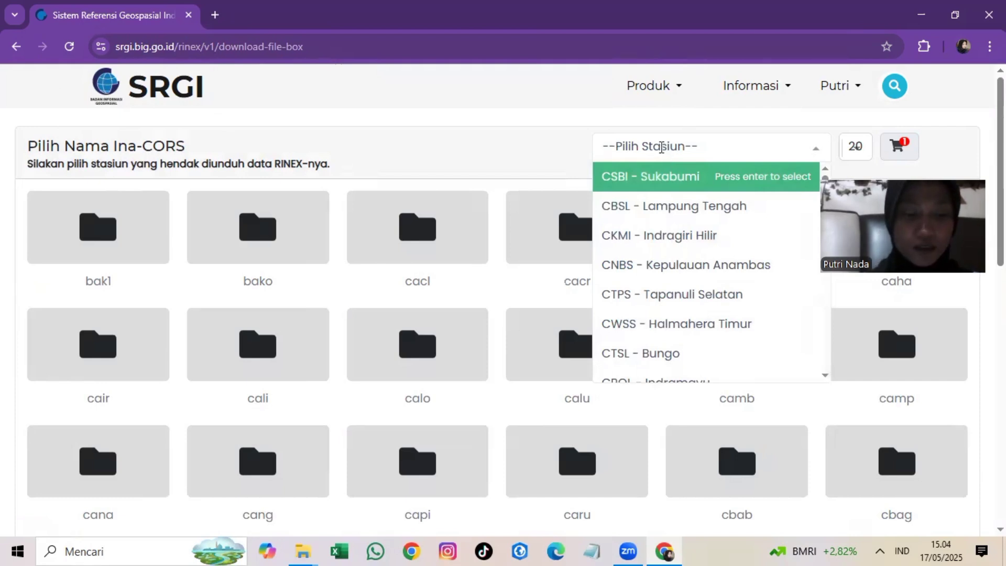
pyautogui.write('clbg')
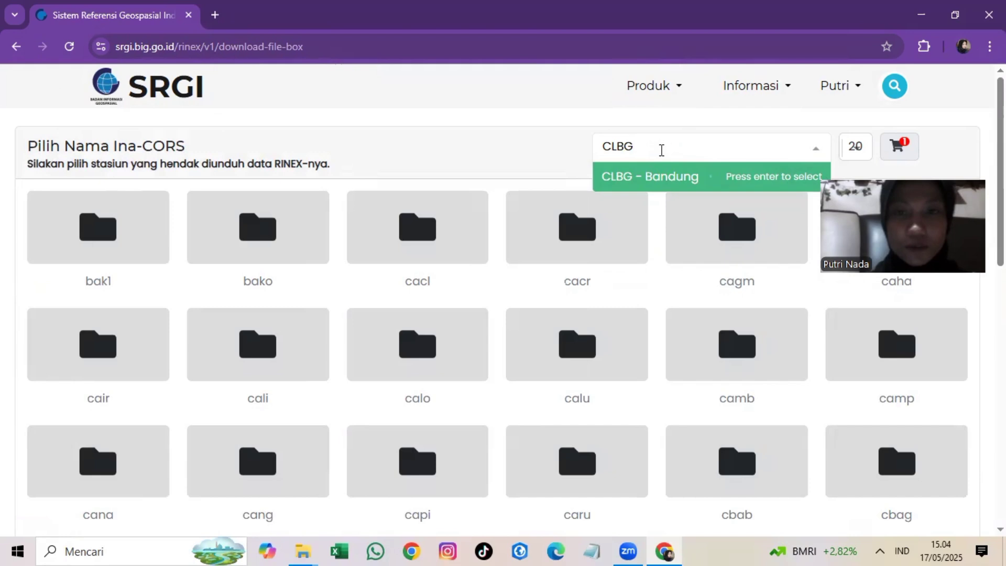
pyautogui.click(668, 178)
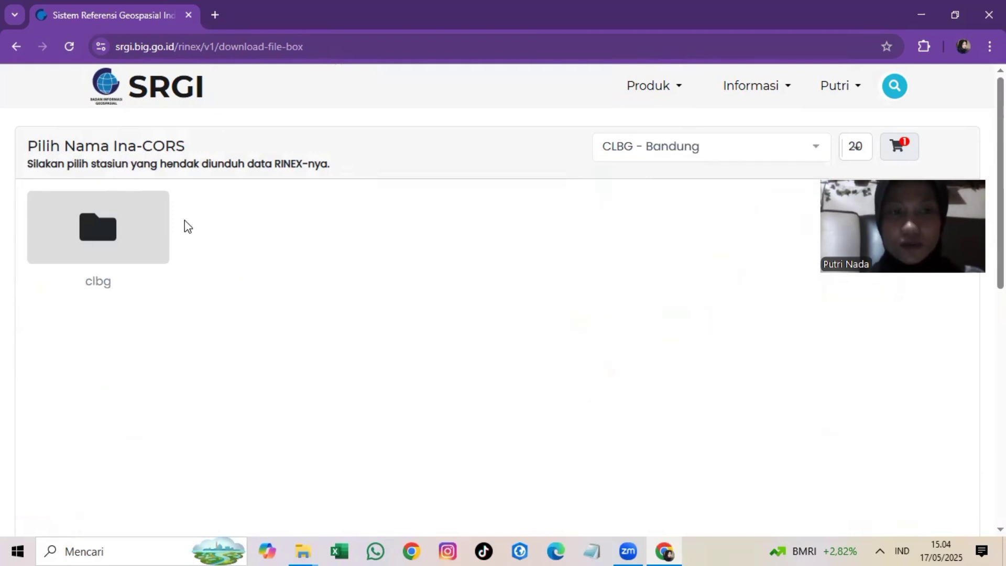
pyautogui.click(111, 220)
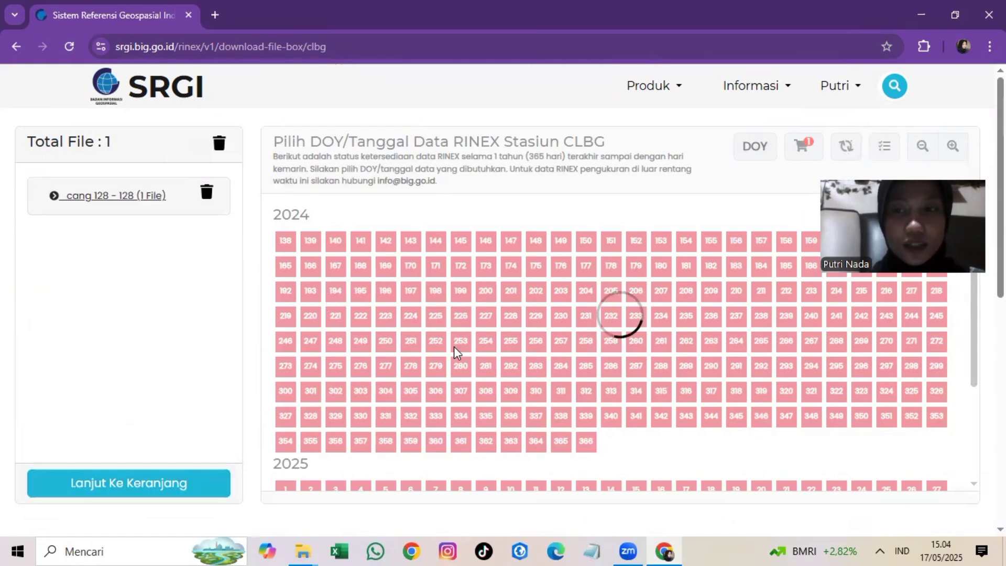
pyautogui.click(221, 477)
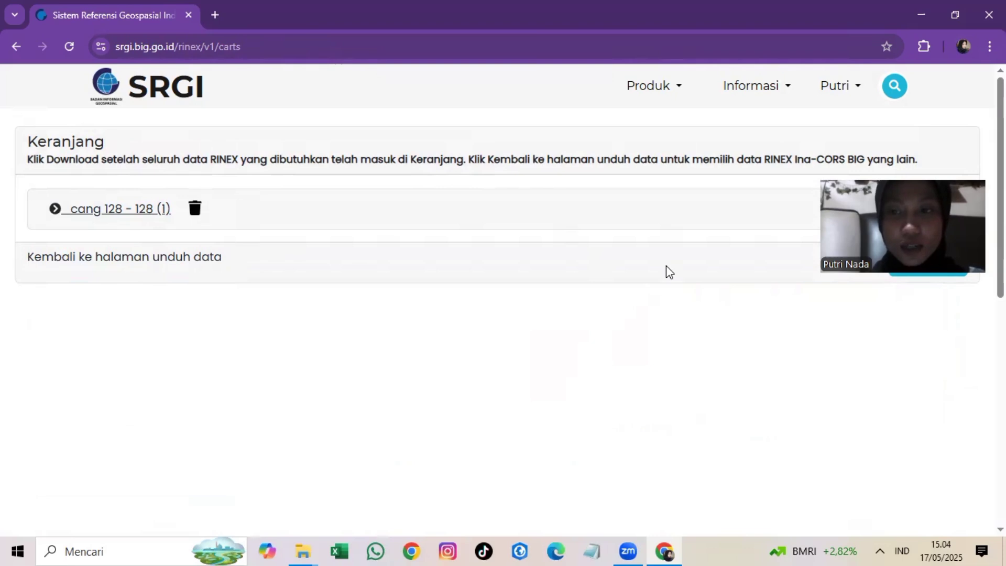
# Download the cart's RINEX data, giving "BELAJAR GNSS" as the purpose of use and agreeing to the terms and conditions
pyautogui.click(928, 262)
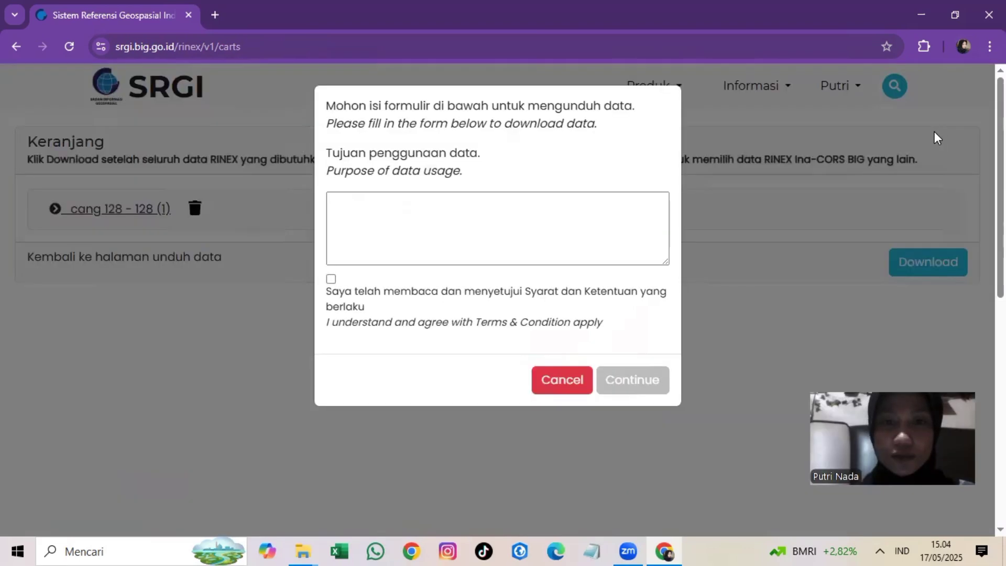
pyautogui.click(571, 214)
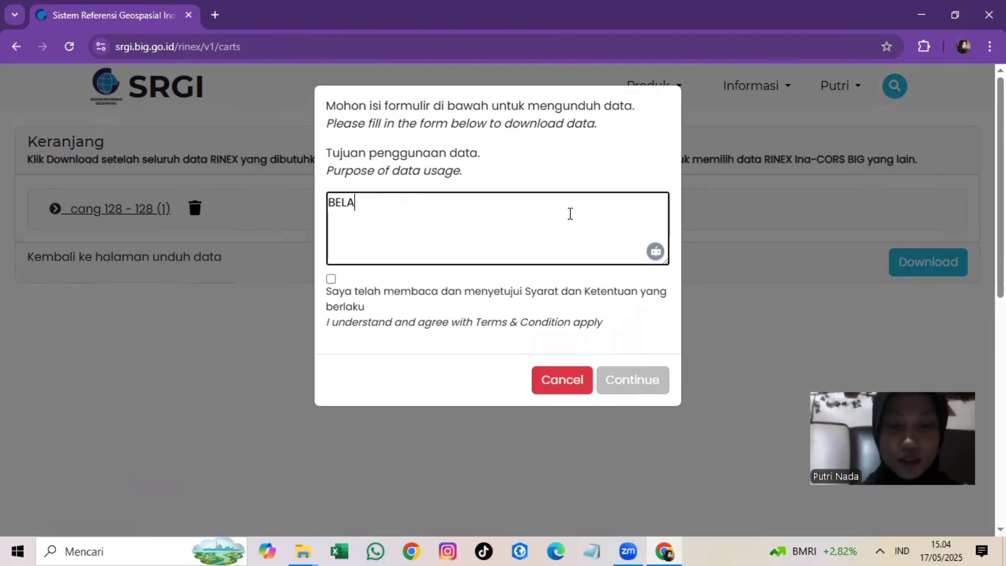
pyautogui.write('NSS')
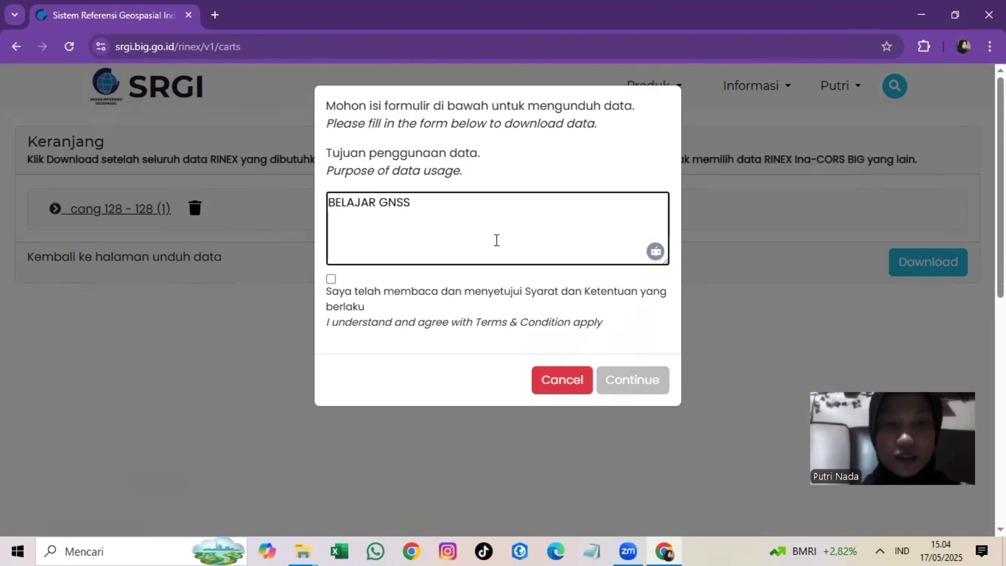
pyautogui.click(330, 279)
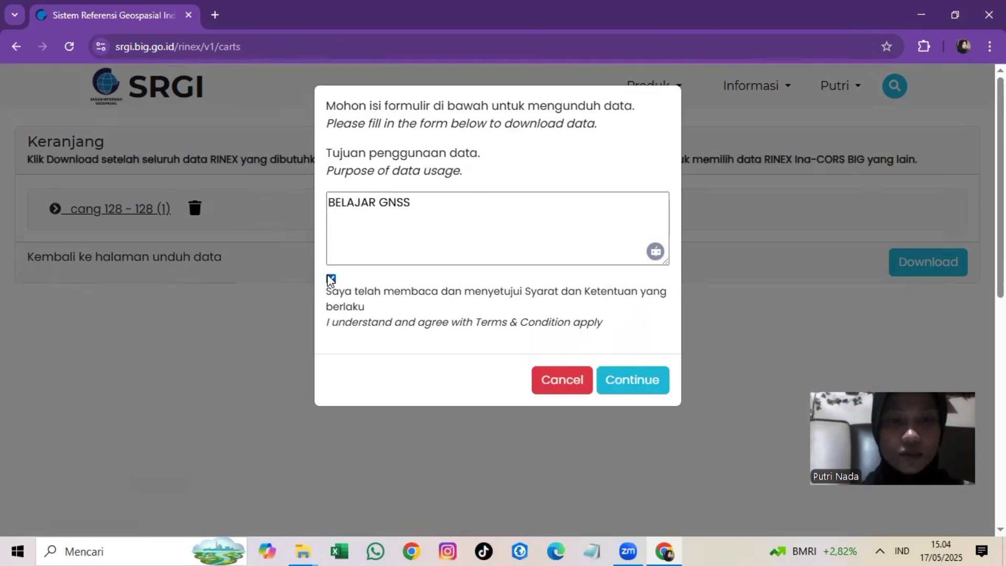
pyautogui.click(629, 388)
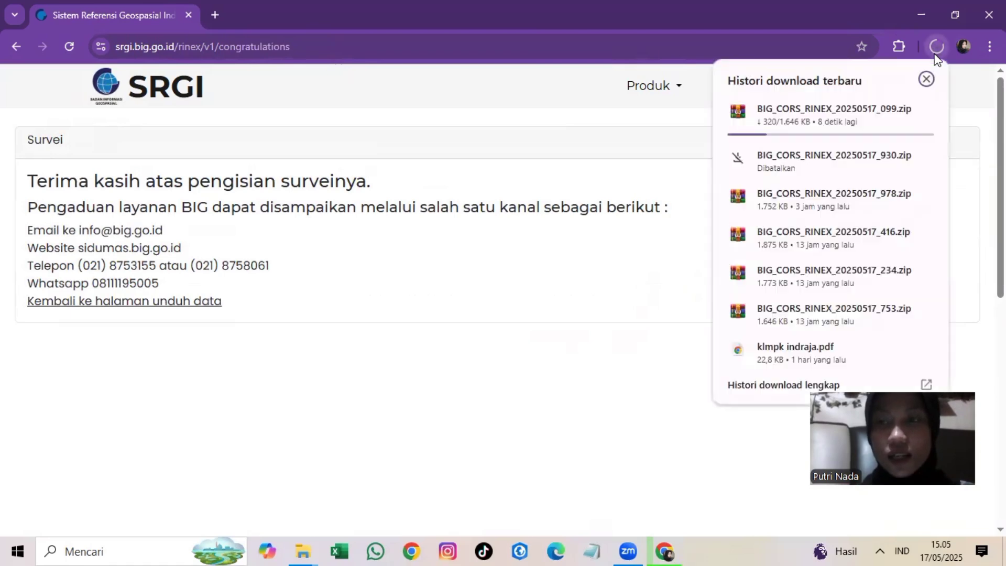
# Switch to File Explorer and open the Pengolahan GNSS folder on the DATA (D:) drive
pyautogui.press('super+d')
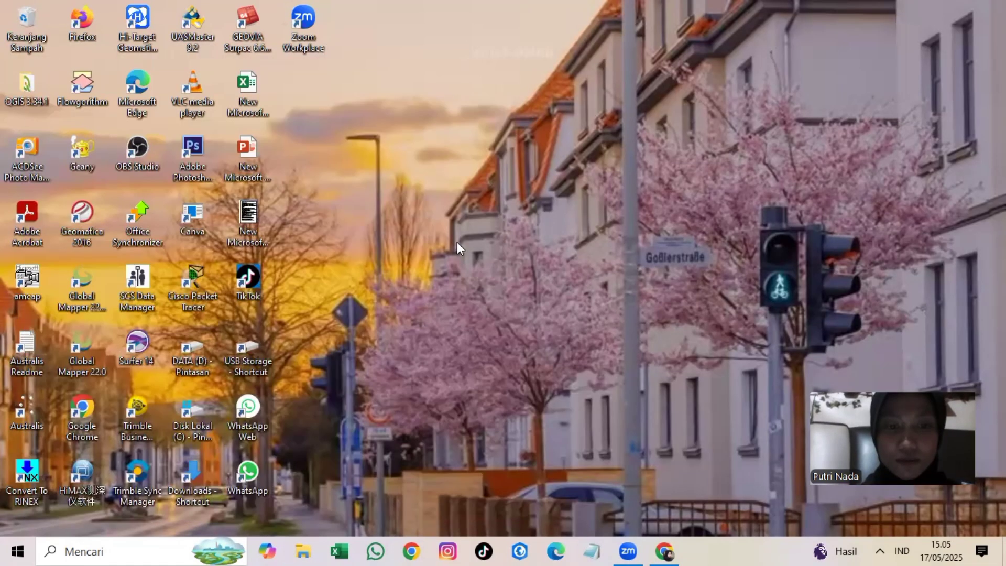
pyautogui.press('super+e')
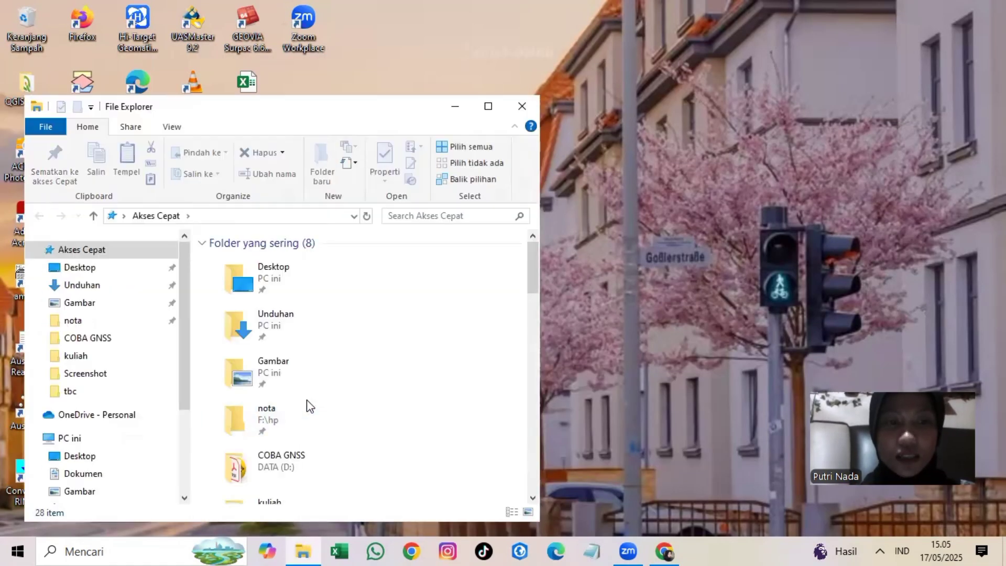
pyautogui.scroll(-3, 119, 368)
pyautogui.scroll(3, 78, 420)
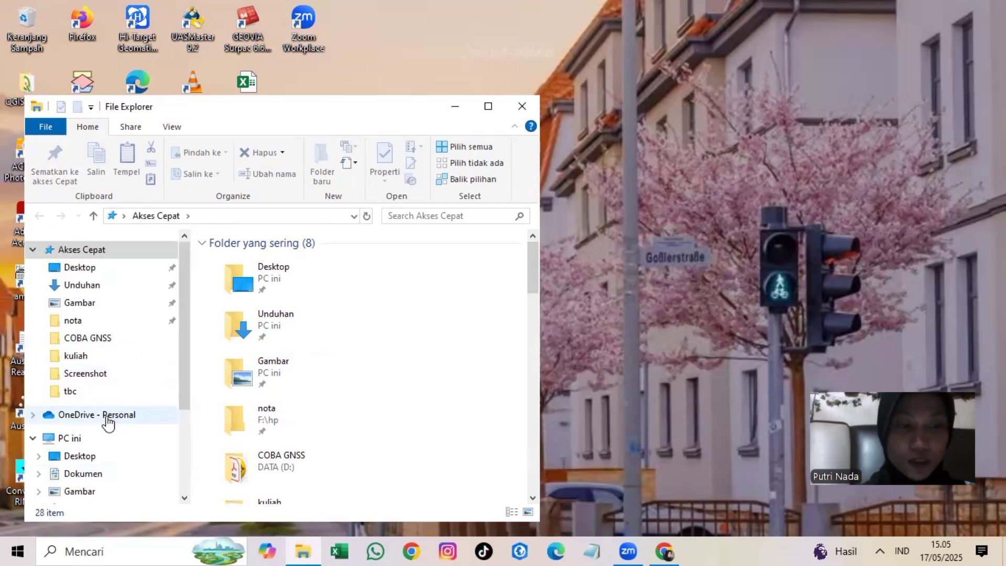
pyautogui.scroll(-3, 108, 415)
pyautogui.click(83, 461)
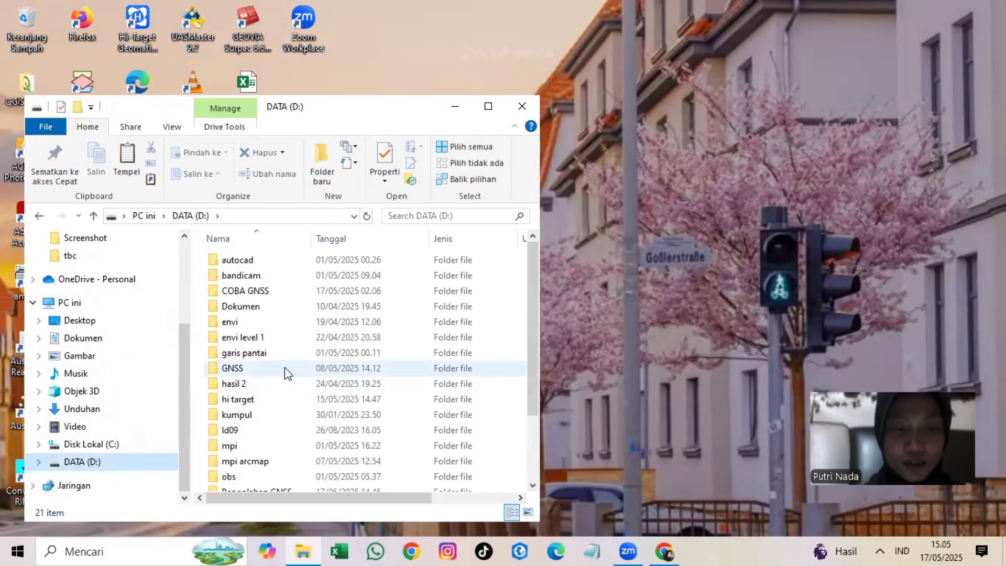
pyautogui.scroll(-1, 285, 367)
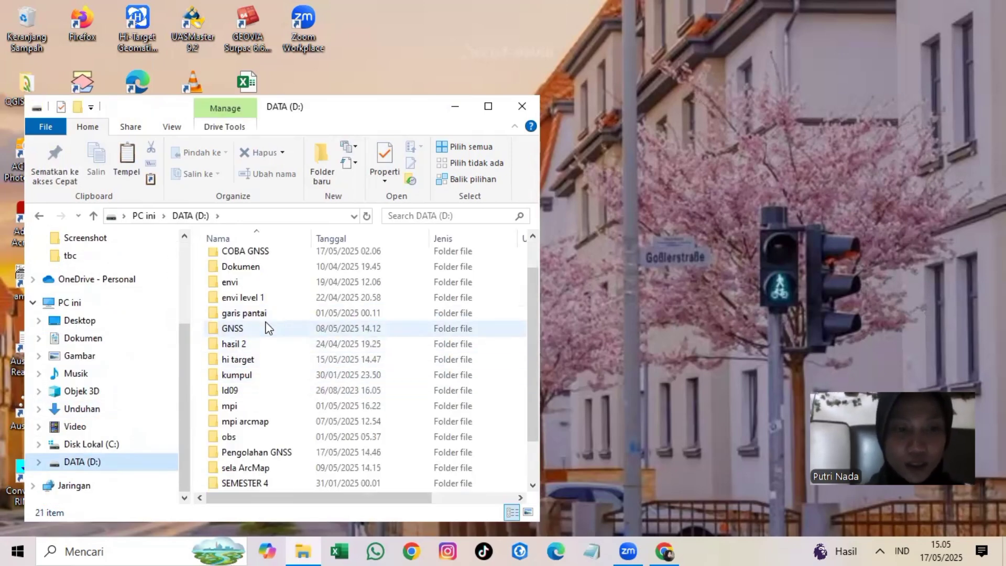
pyautogui.scroll(-1, 294, 367)
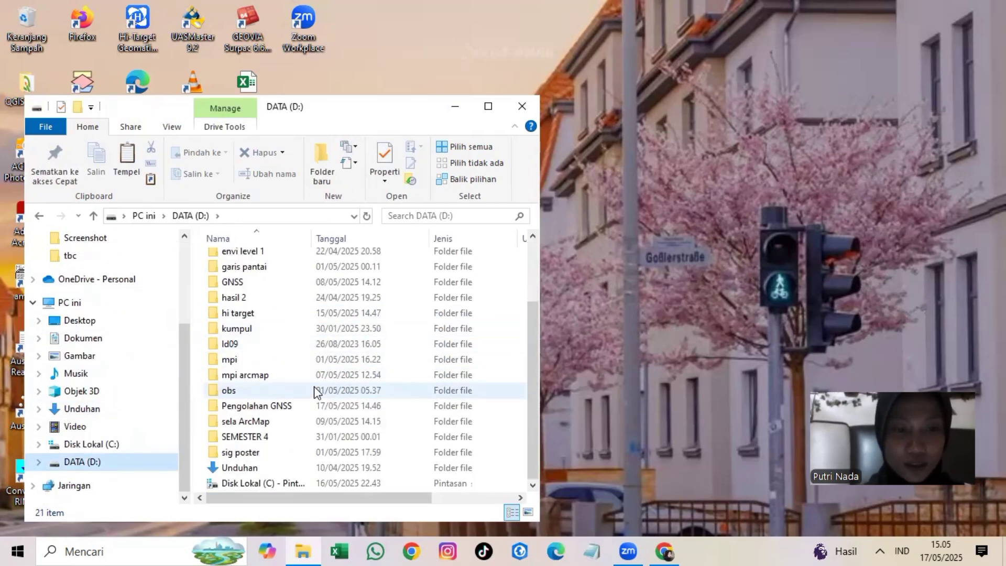
pyautogui.doubleClick(267, 406)
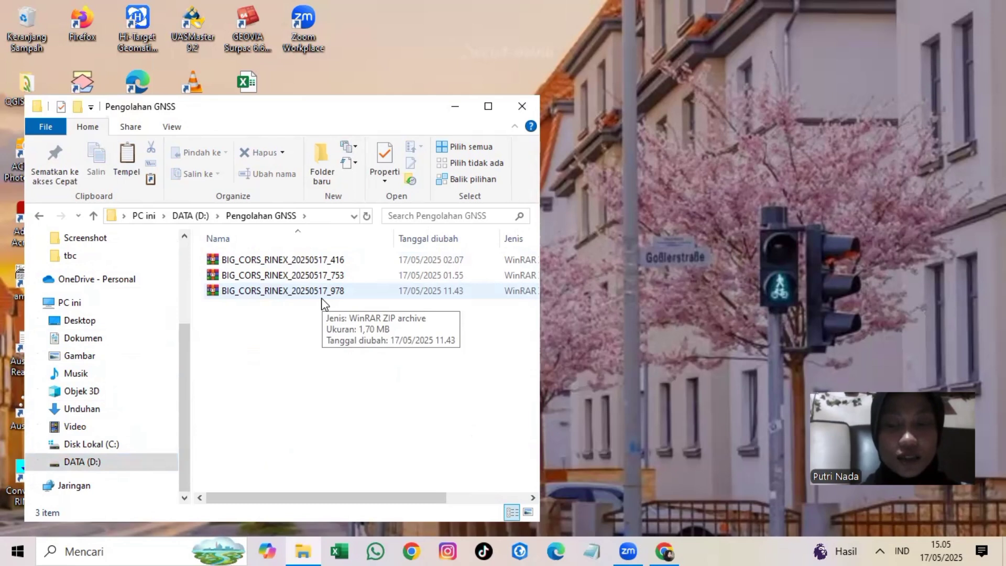
# Create a new folder named CORS inside Pengolahan GNSS
pyautogui.rightClick(278, 346)
pyautogui.click(278, 348)
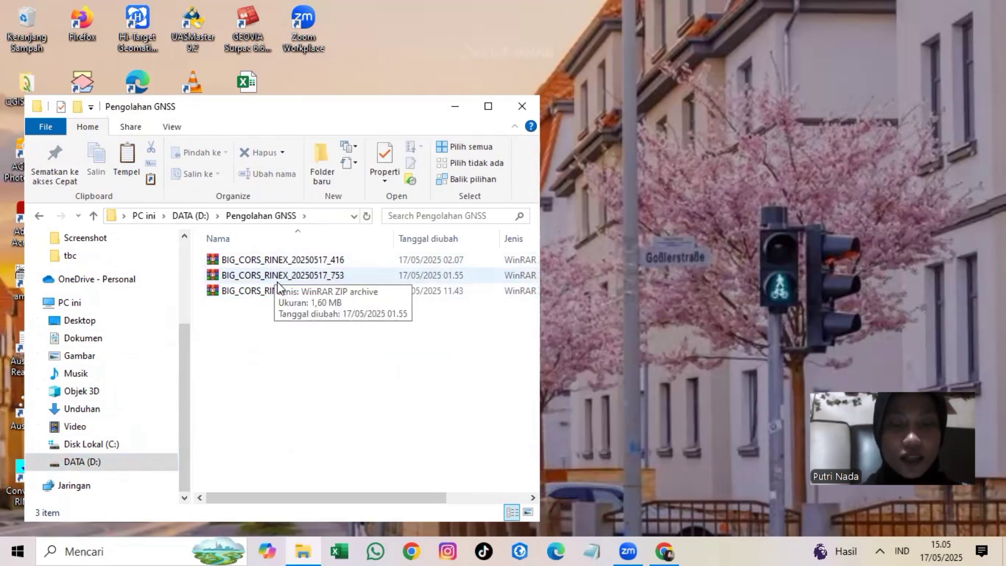
pyautogui.rightClick(277, 330)
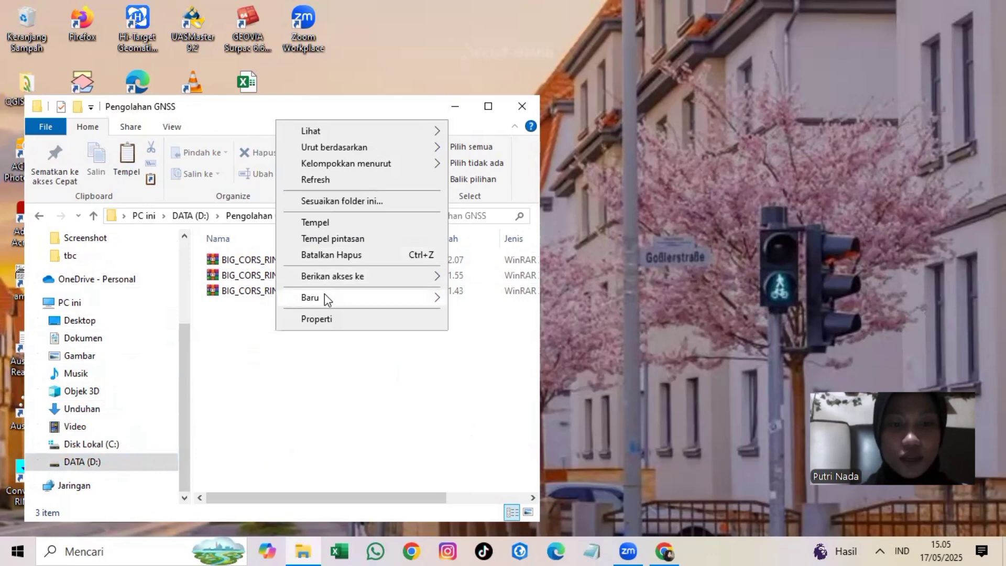
pyautogui.moveTo(325, 297)
pyautogui.click(475, 295)
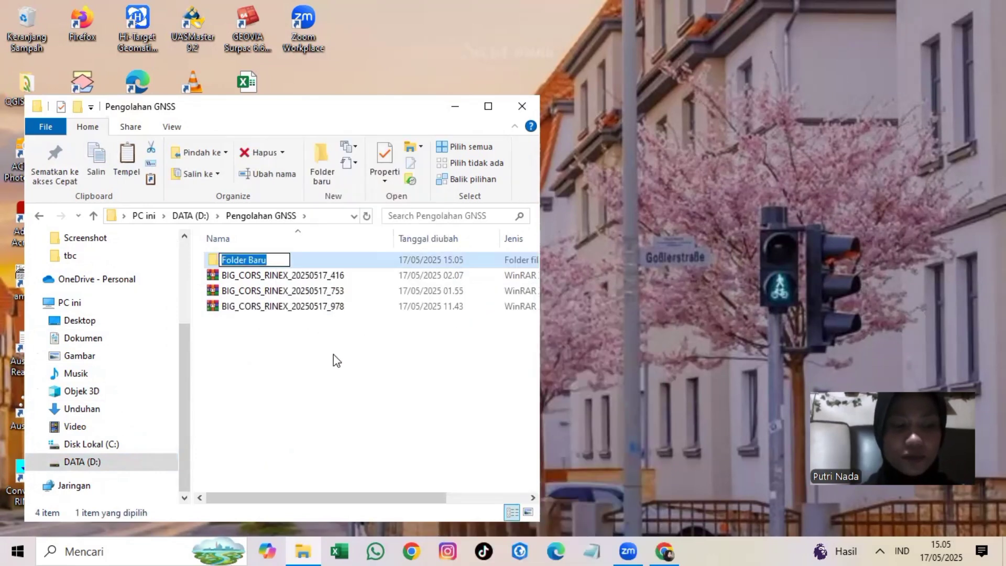
pyautogui.write('CORS')
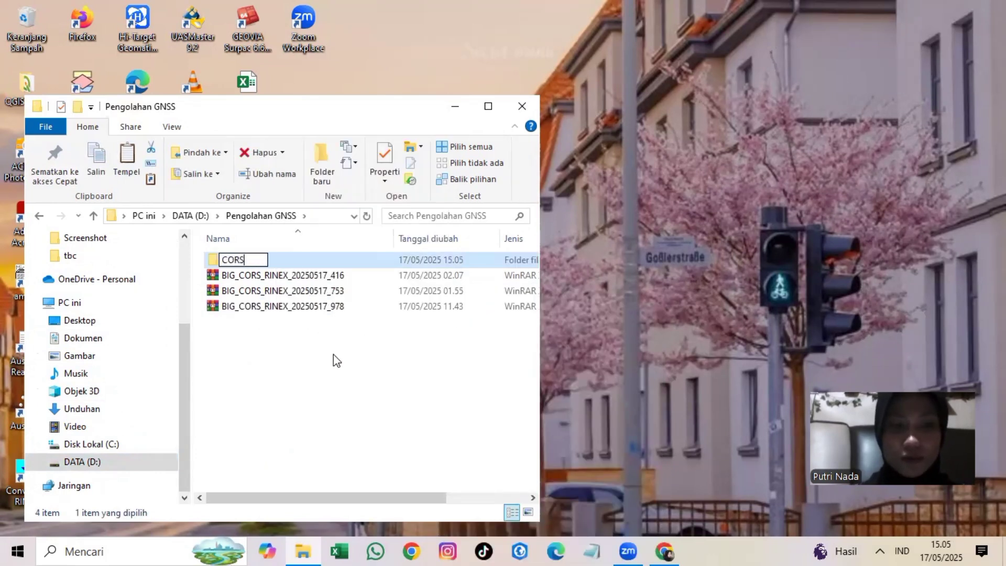
pyautogui.press('Return')
# Extract csum1280.25o from the rinex folder of BIG_CORS_RINEX_20250517_416.zip into D:\Pengolahan GNSS\CORS and minimise the archive window
pyautogui.click(353, 277)
pyautogui.doubleClick(352, 278)
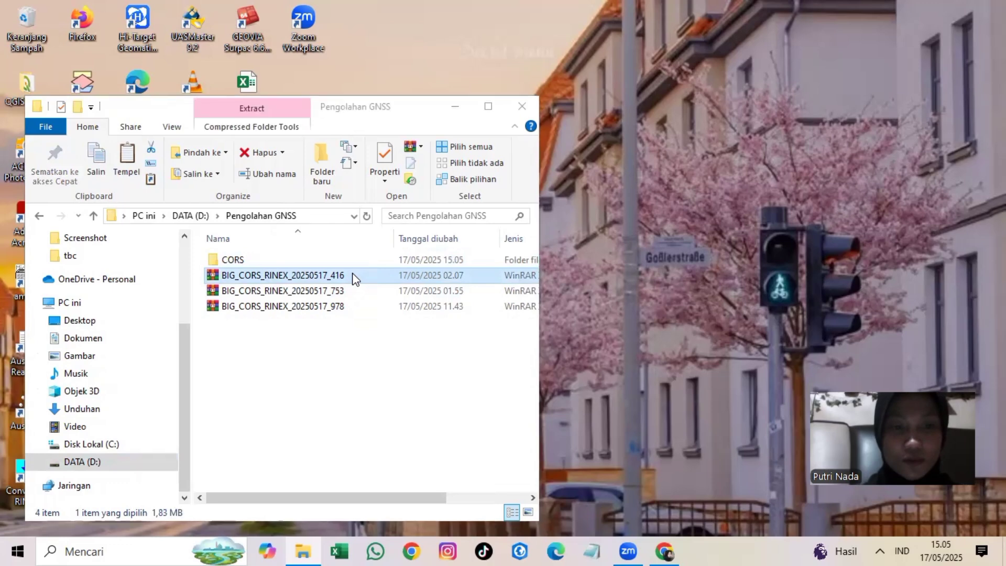
pyautogui.doubleClick(235, 219)
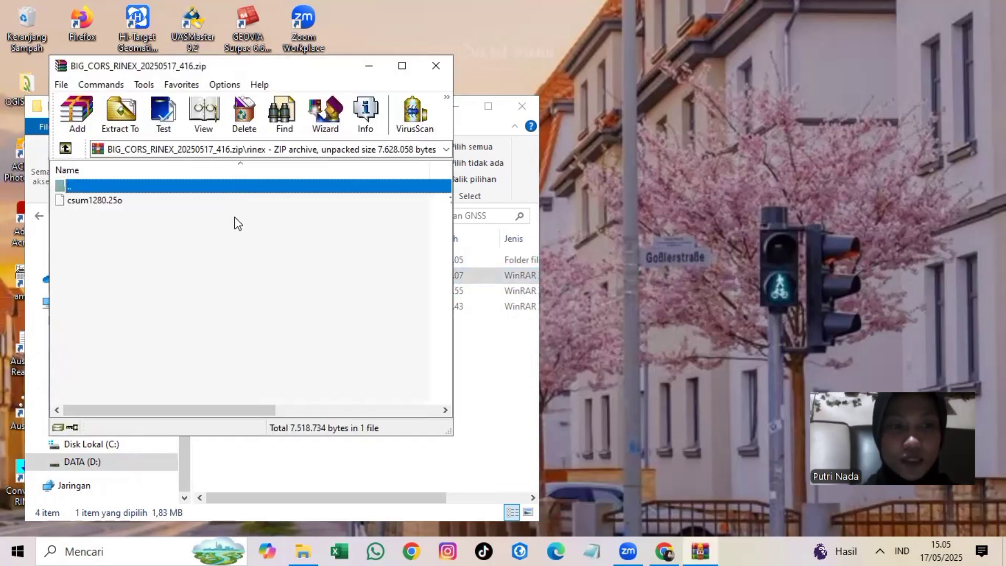
pyautogui.click(194, 200)
pyautogui.rightClick(194, 200)
pyautogui.click(254, 279)
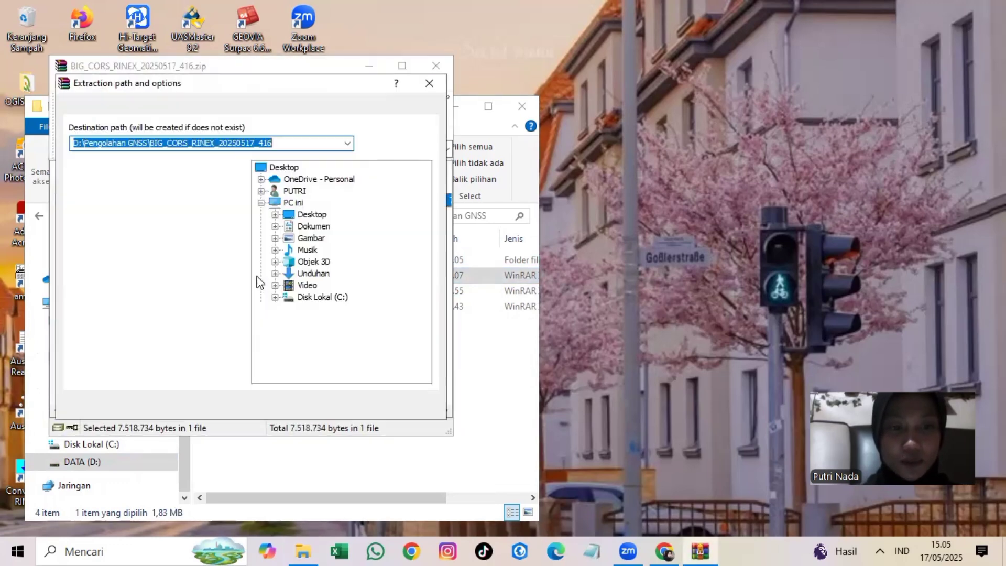
pyautogui.click(291, 308)
pyautogui.scroll(-3, 292, 308)
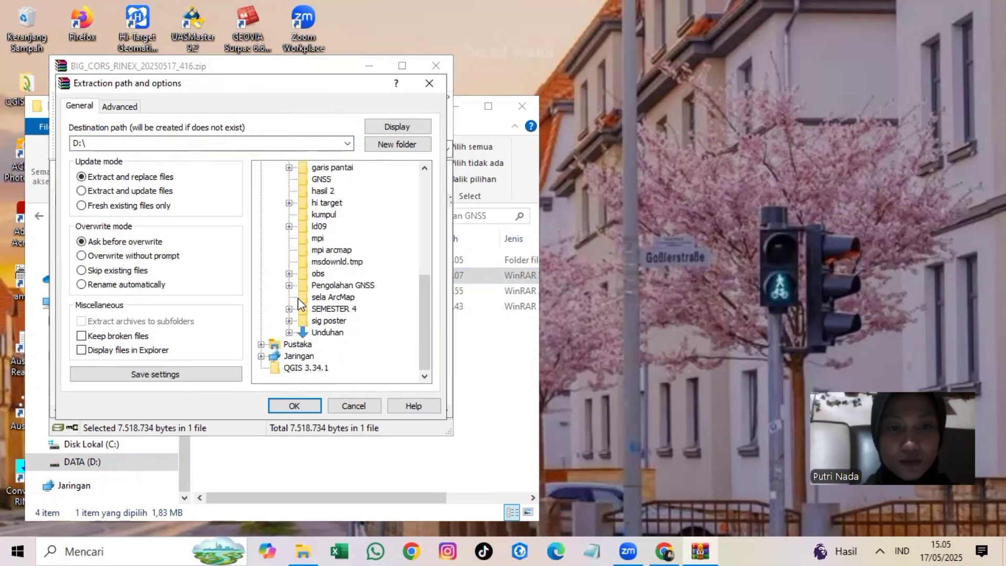
pyautogui.click(289, 285)
pyautogui.click(328, 297)
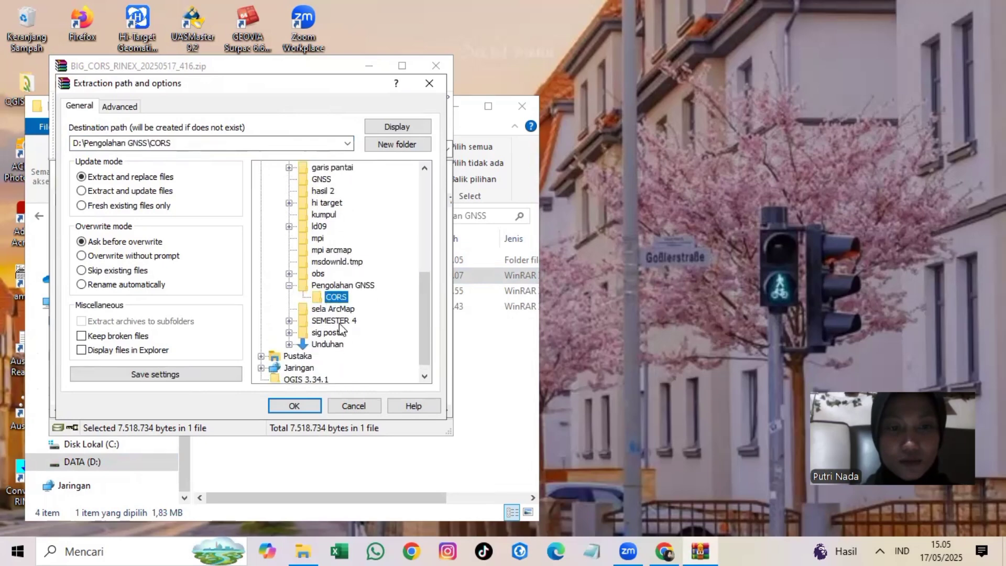
pyautogui.press('Return')
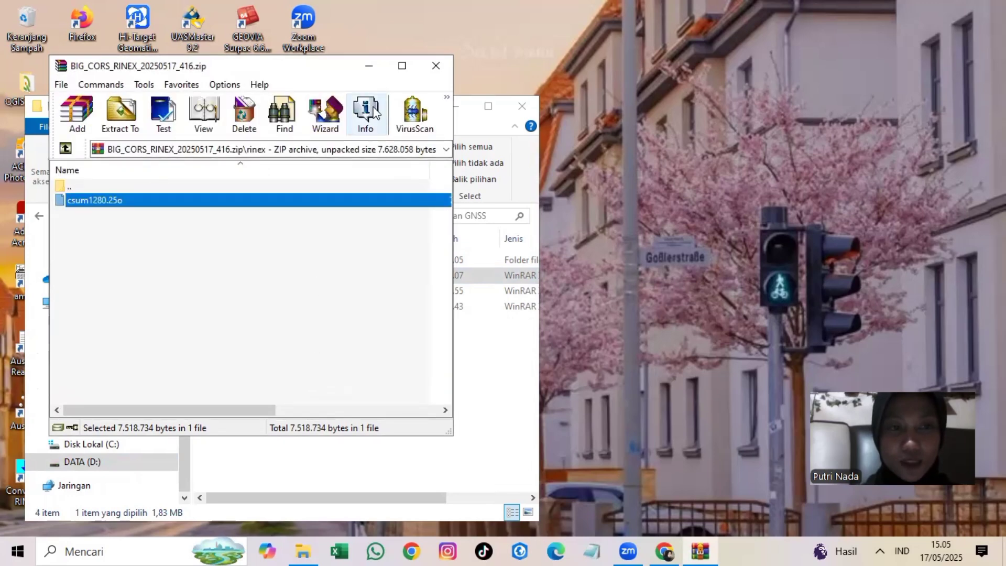
pyautogui.click(369, 66)
# Extract cang1280.25o from the rinex folder of BIG_CORS_RINEX_20250517_753.zip into D:\Pengolahan GNSS\CORS and close the archive
pyautogui.doubleClick(264, 290)
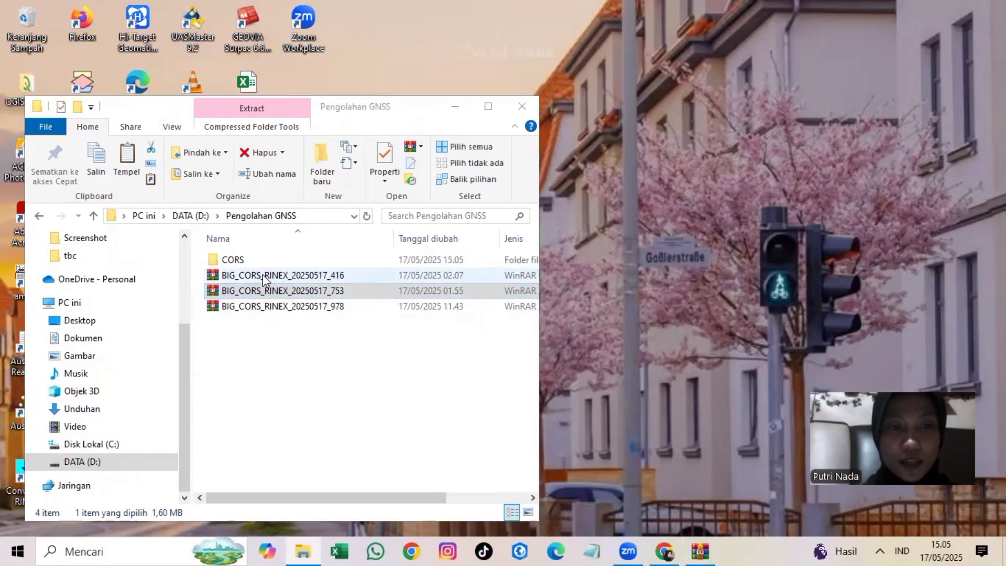
pyautogui.click(153, 215)
pyautogui.doubleClick(153, 216)
pyautogui.click(138, 203)
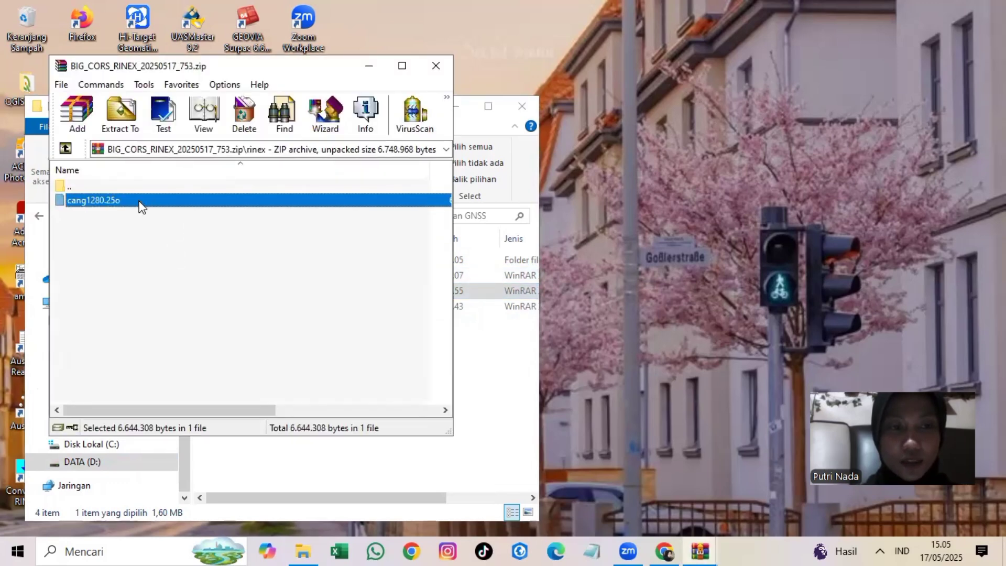
pyautogui.rightClick(137, 203)
pyautogui.click(130, 205)
pyautogui.rightClick(130, 206)
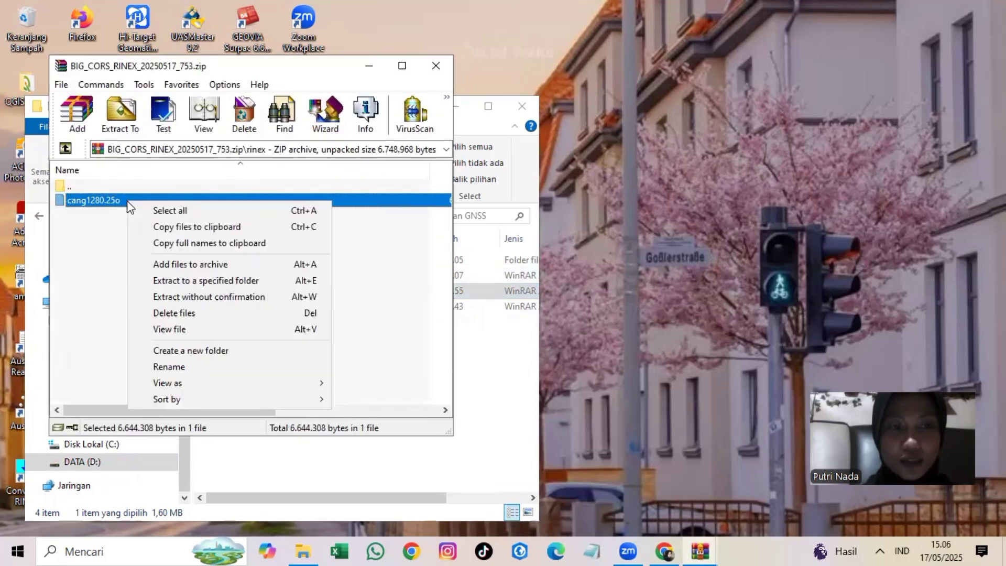
pyautogui.click(212, 280)
pyautogui.doubleClick(309, 308)
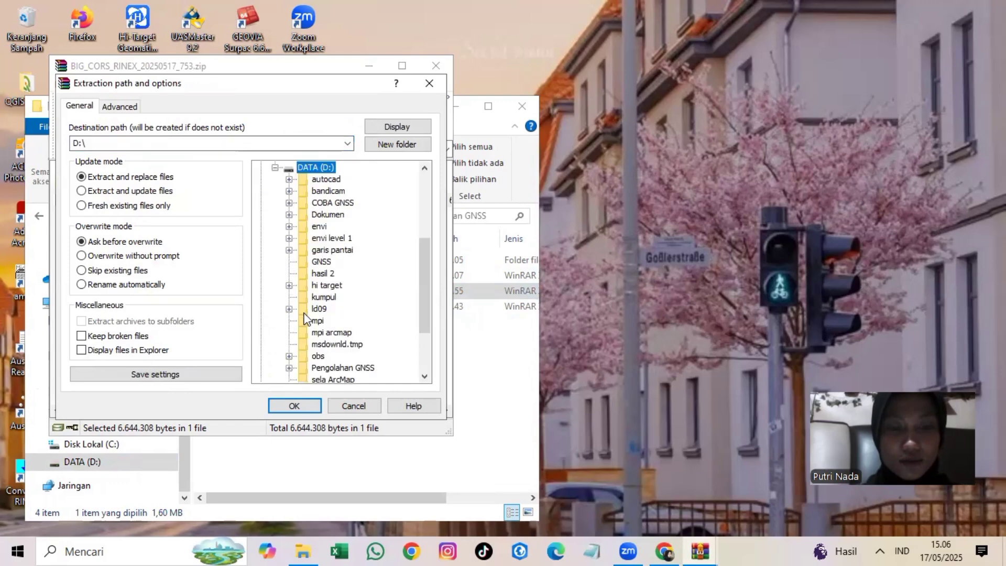
pyautogui.scroll(-2, 304, 322)
pyautogui.click(289, 297)
pyautogui.click(326, 309)
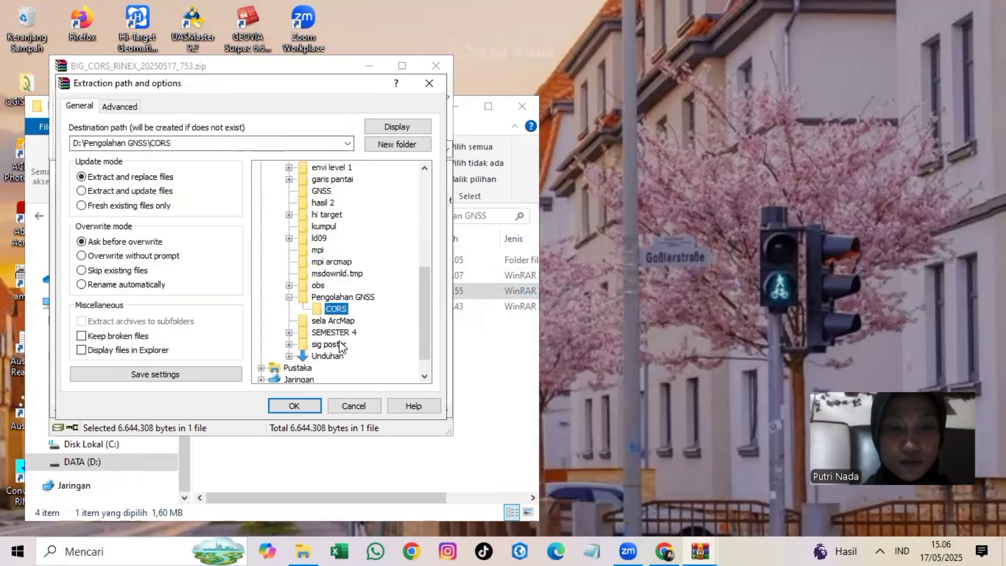
pyautogui.press('Return')
pyautogui.click(436, 66)
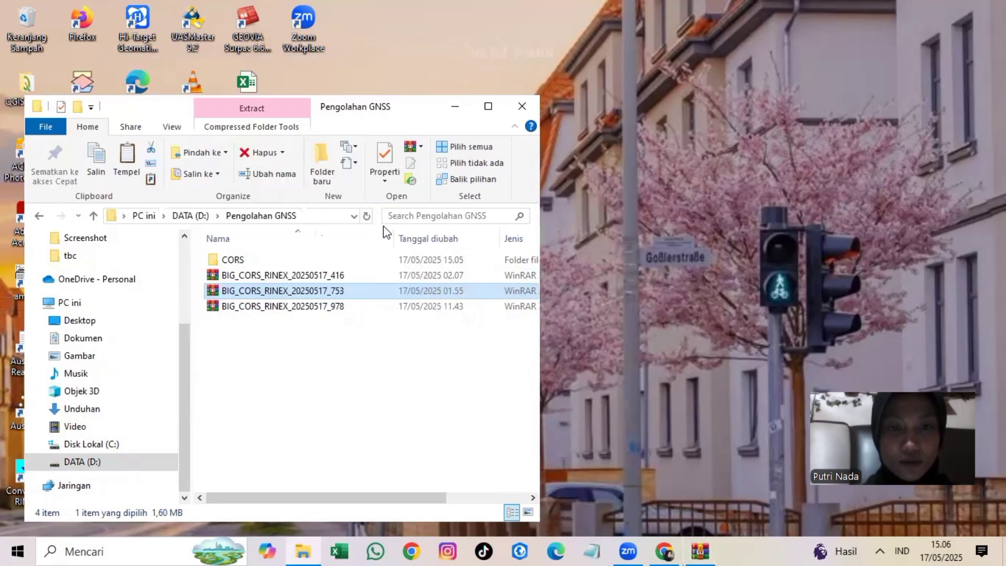
# Extract clbg1280.25o from BIG_CORS_RINEX_20250517_978.zip into D:\Pengolahan GNSS\CORS, check the CORS folder's contents and minimise File Explorer
pyautogui.click(323, 307)
pyautogui.press('Return')
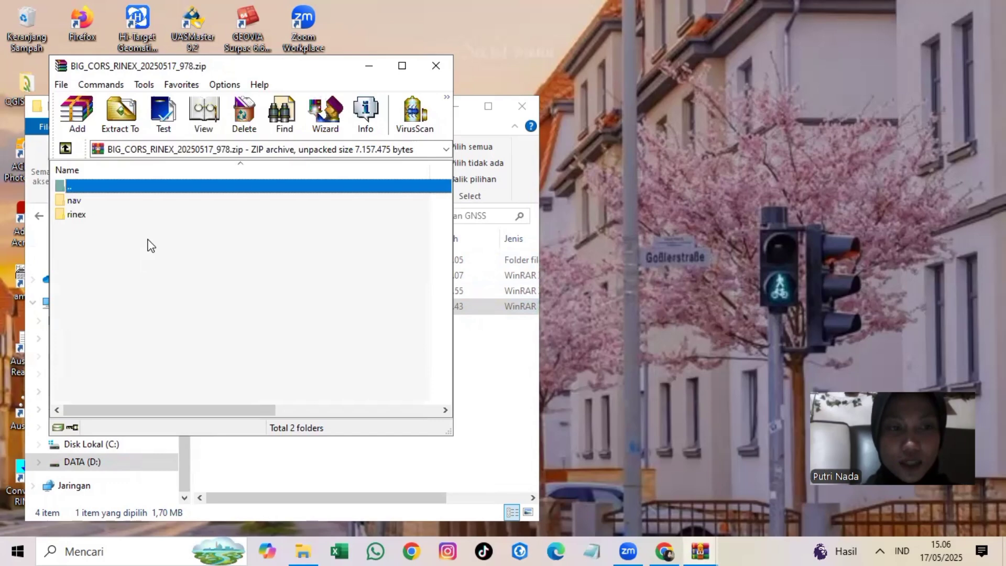
pyautogui.doubleClick(121, 216)
pyautogui.click(126, 204)
pyautogui.rightClick(126, 204)
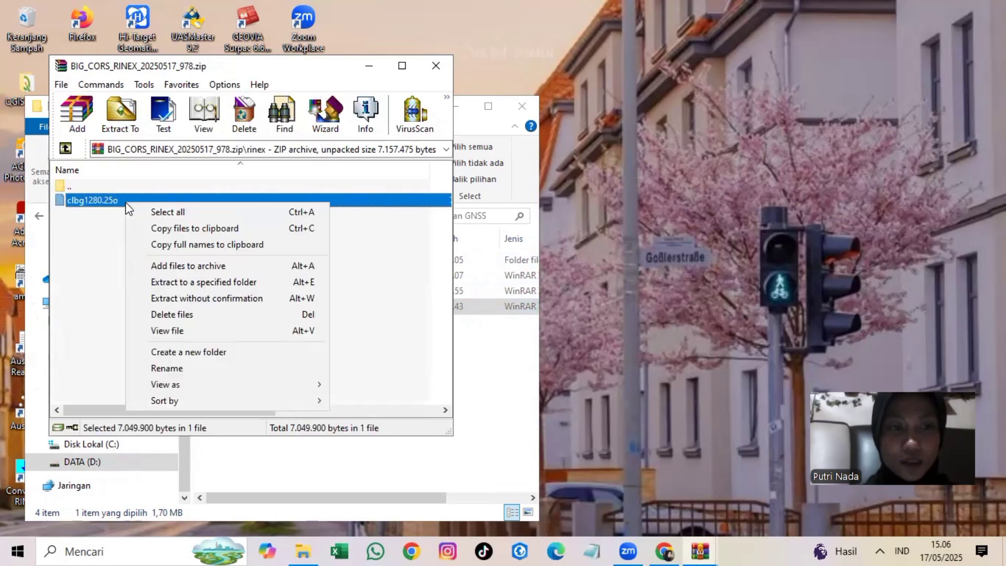
pyautogui.click(236, 283)
pyautogui.click(309, 309)
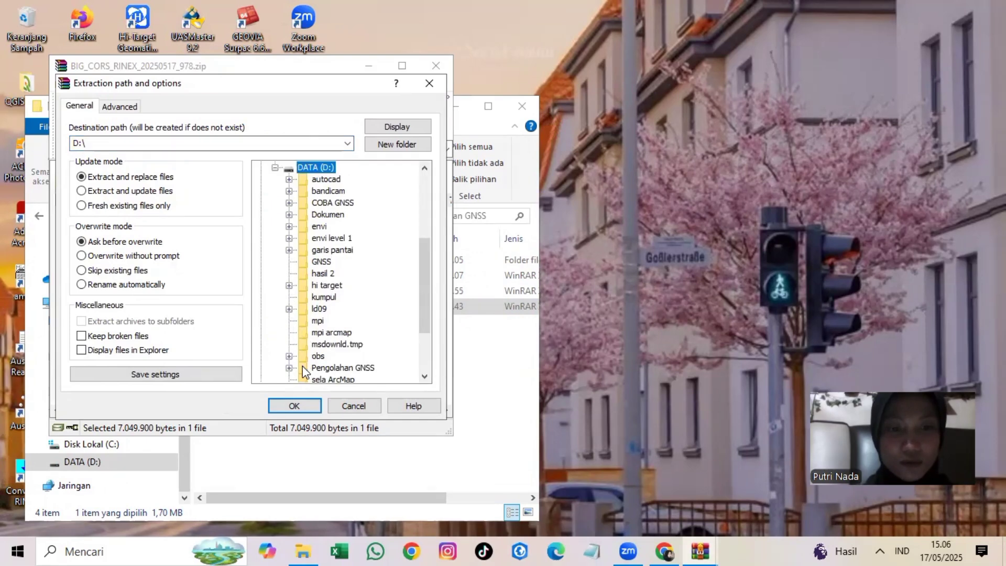
pyautogui.click(288, 368)
pyautogui.click(294, 406)
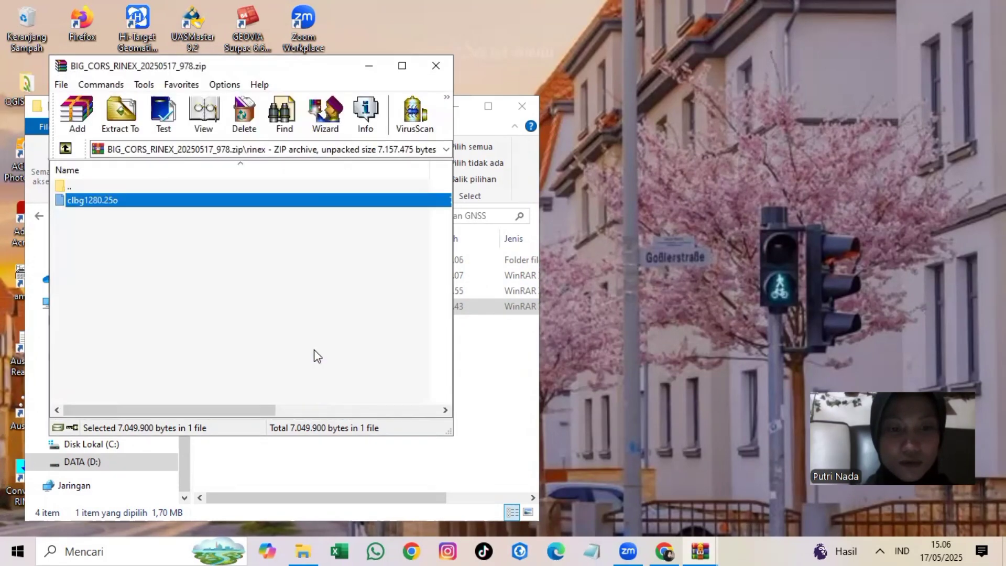
pyautogui.click(434, 67)
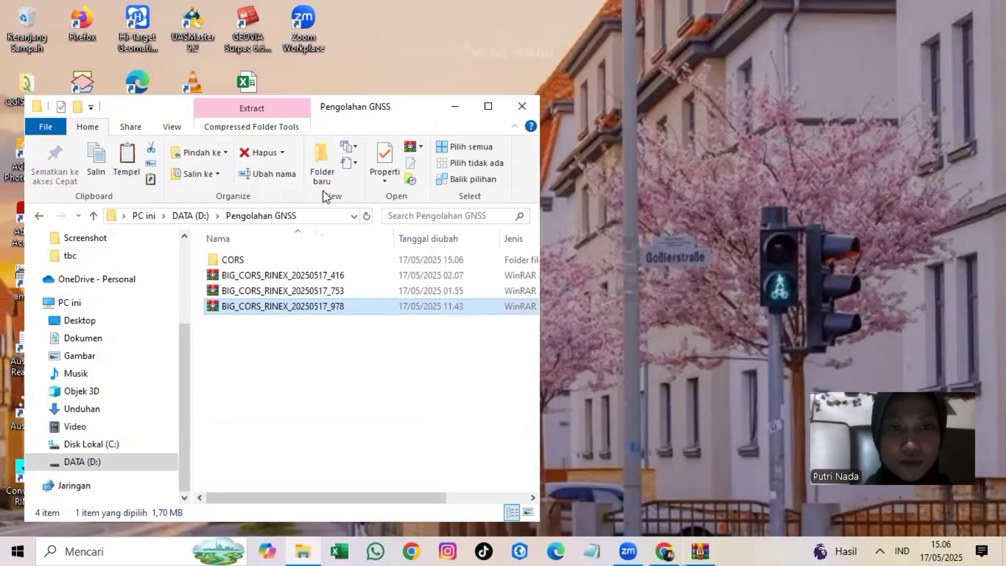
pyautogui.doubleClick(307, 260)
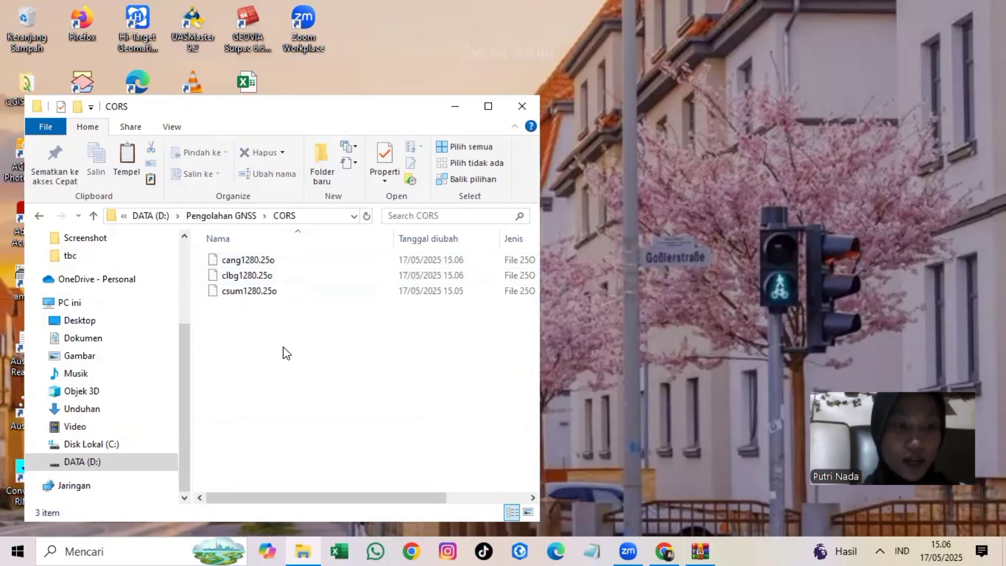
pyautogui.click(454, 111)
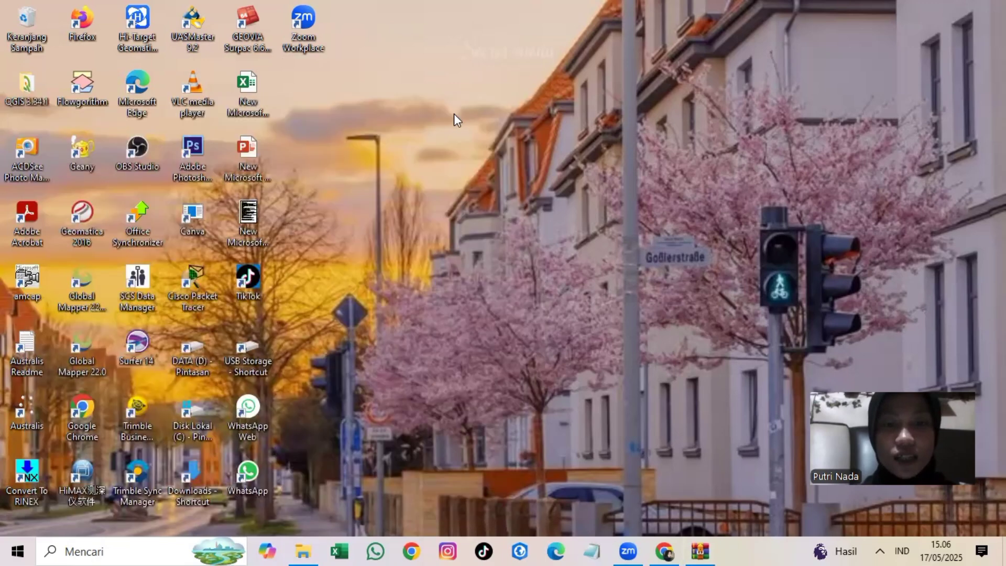
# Search Windows for "HGO" and launch Hi-Target Geomatics Office
pyautogui.click(133, 549)
pyautogui.write('HGO')
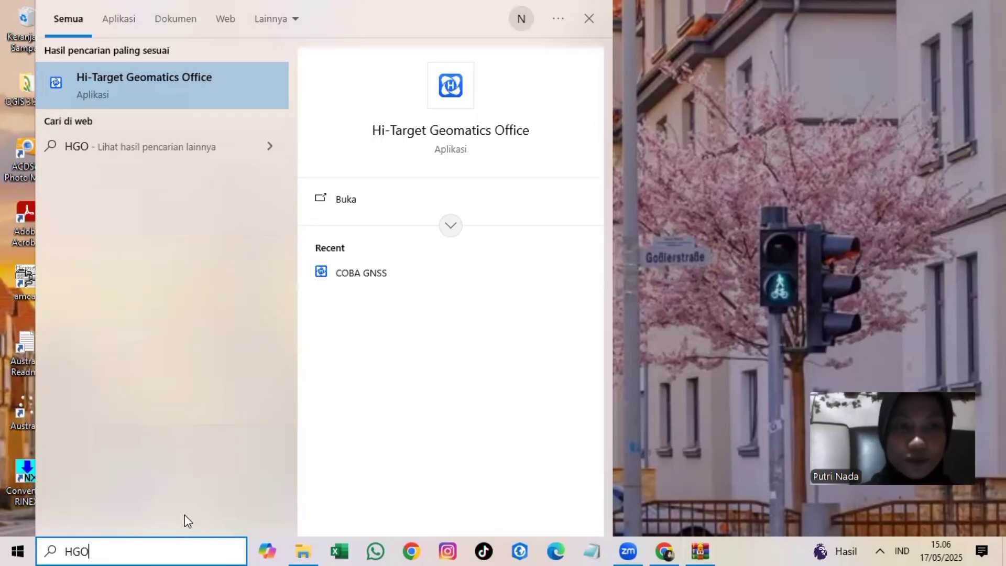
pyautogui.click(452, 223)
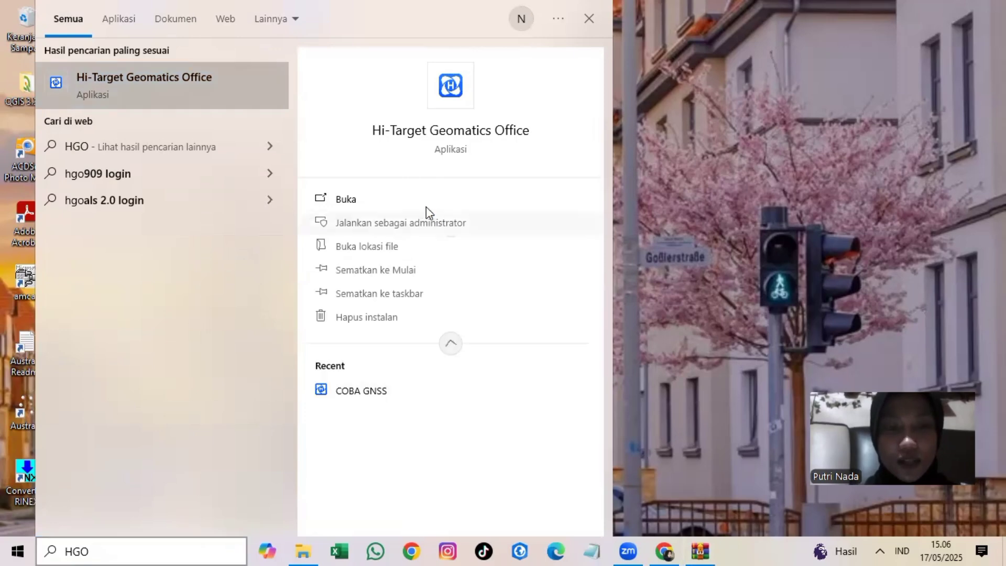
pyautogui.click(410, 202)
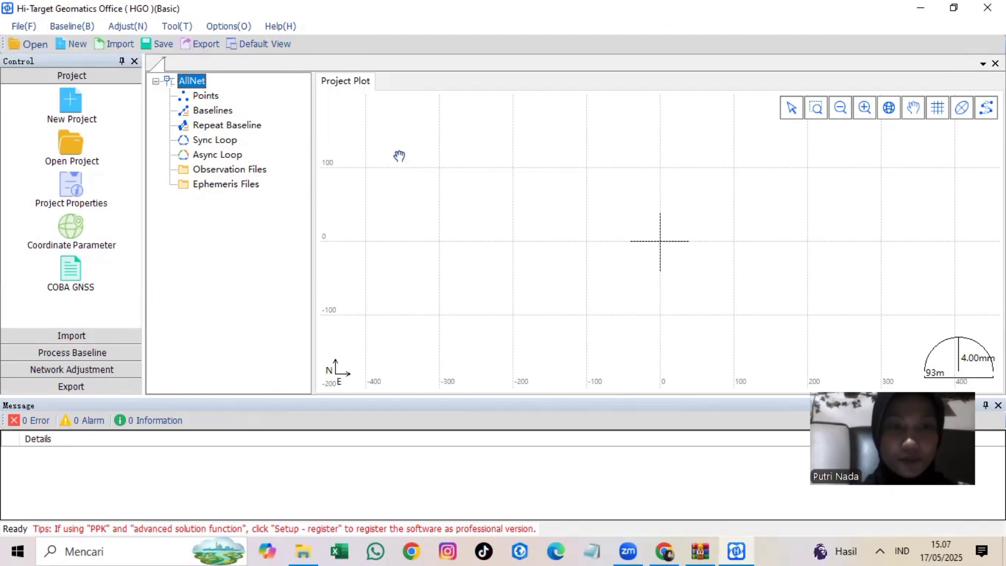
# Create a new project named 05-17-2025 in the directory D:\Pengolahan GNSS
pyautogui.click(80, 44)
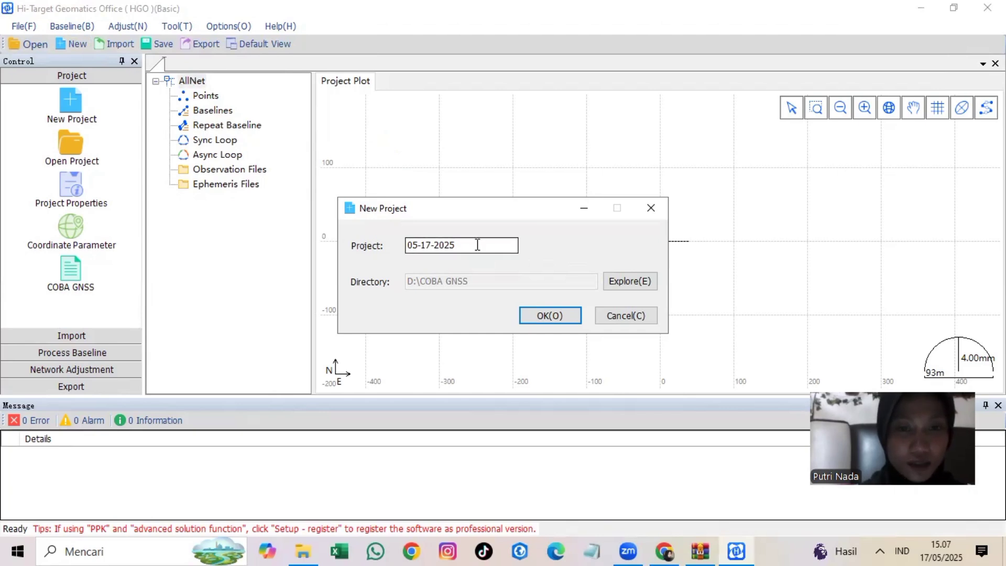
pyautogui.click(638, 281)
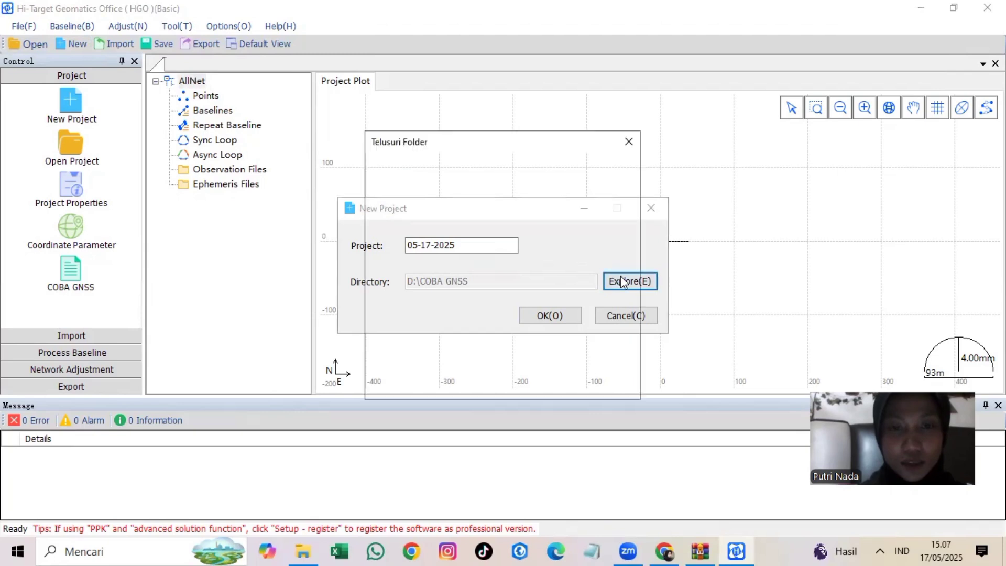
pyautogui.click(385, 254)
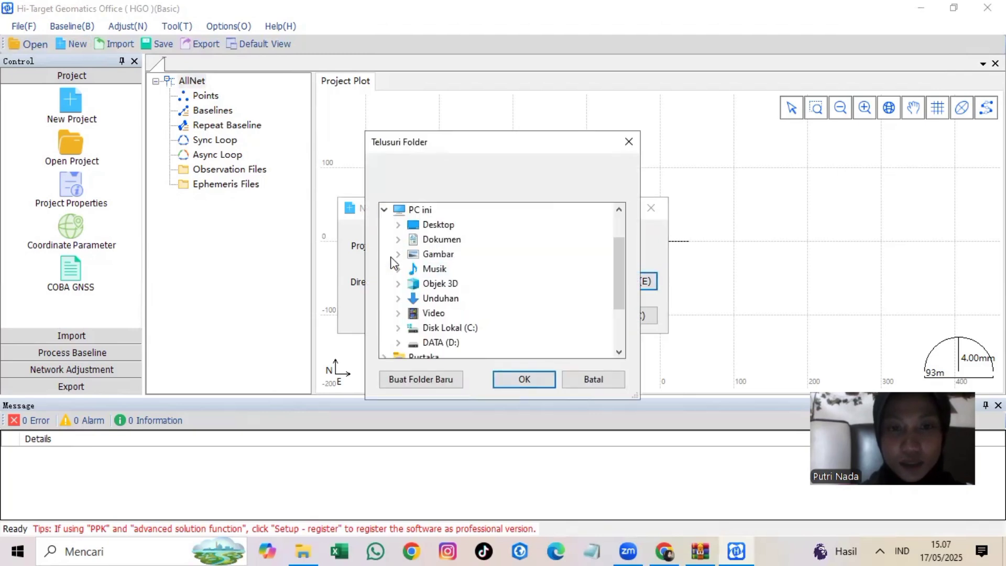
pyautogui.click(398, 342)
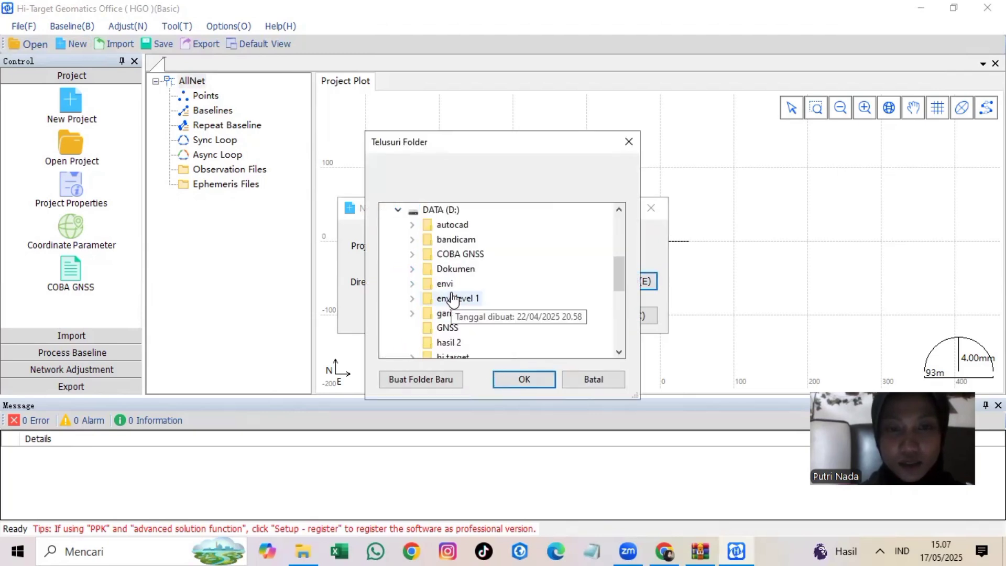
pyautogui.scroll(-2, 452, 299)
pyautogui.scroll(-3, 469, 325)
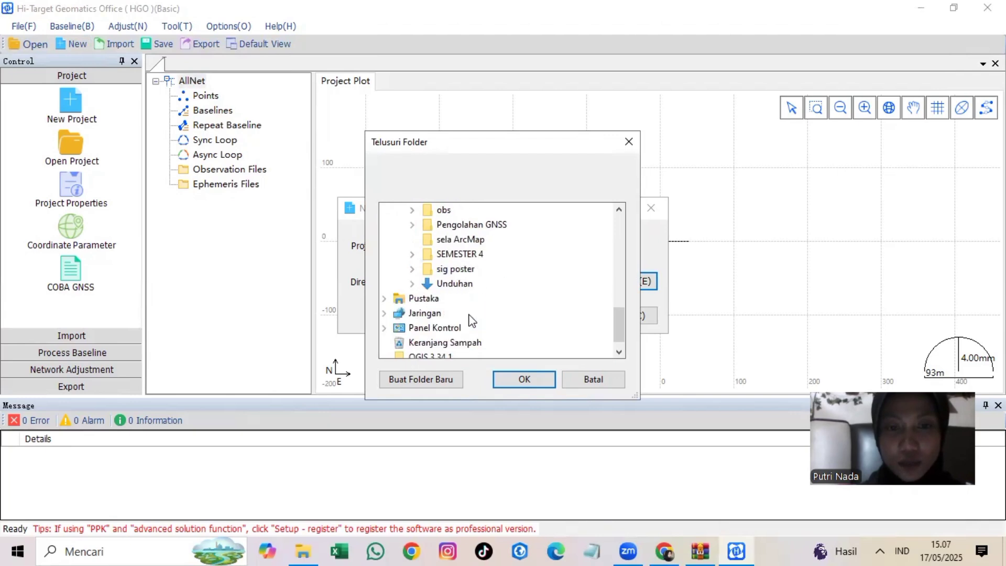
pyautogui.click(418, 225)
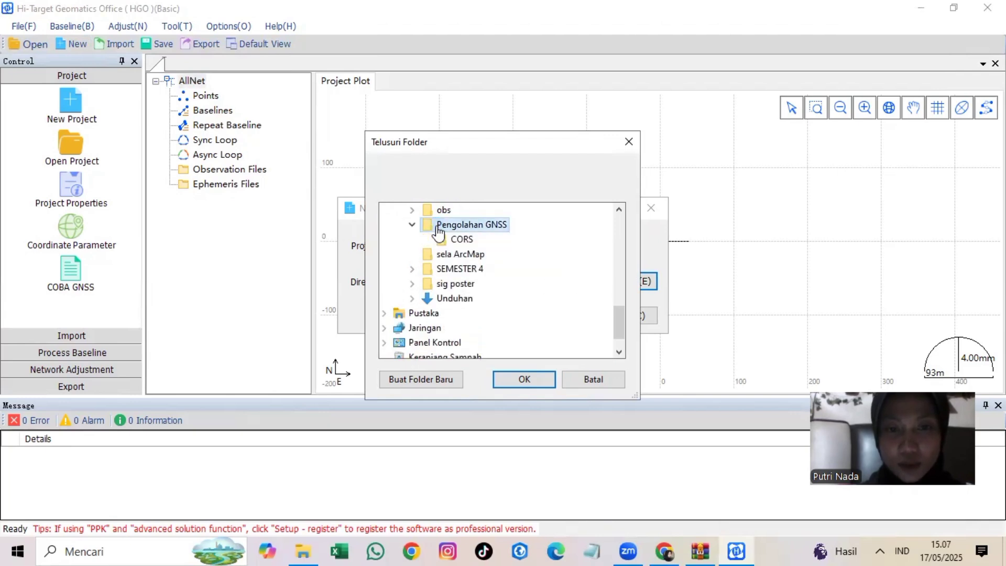
pyautogui.click(521, 380)
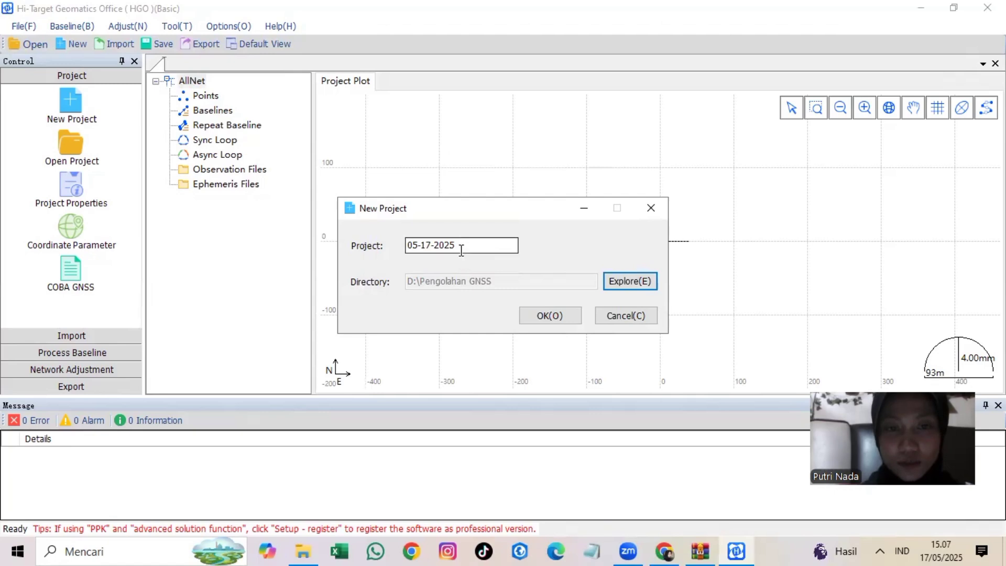
pyautogui.moveTo(461, 251); pyautogui.dragTo(383, 248)
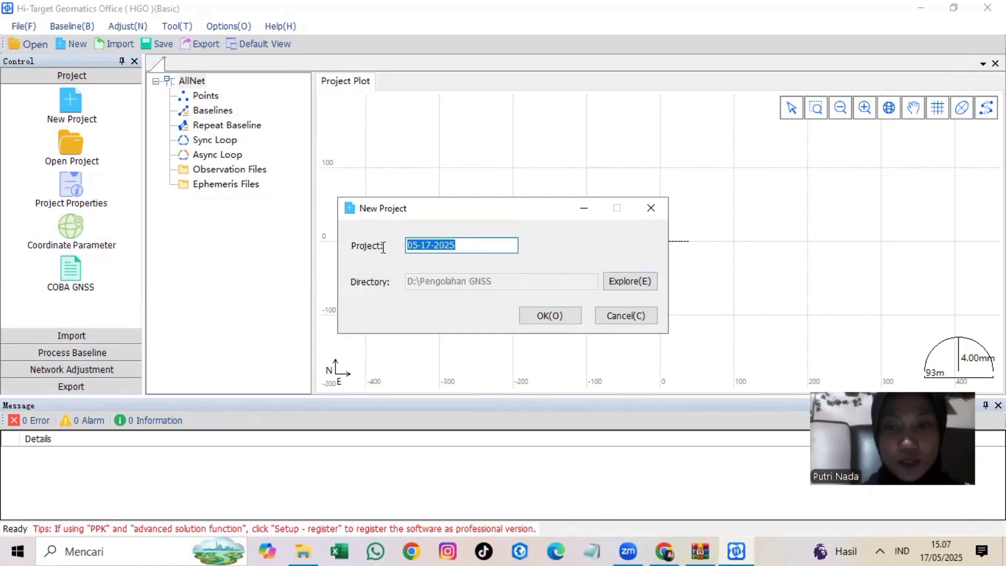
pyautogui.click(454, 247)
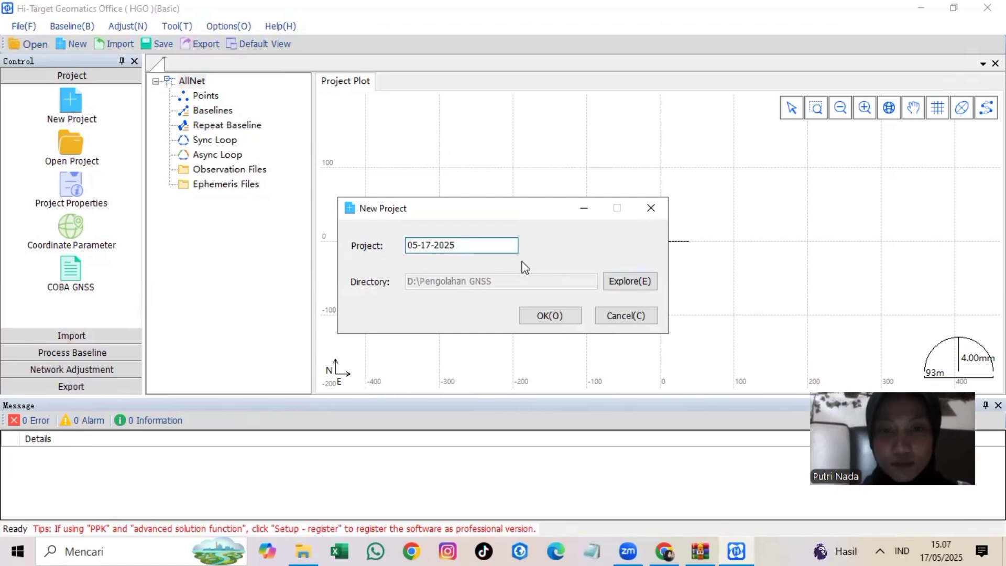
pyautogui.click(560, 314)
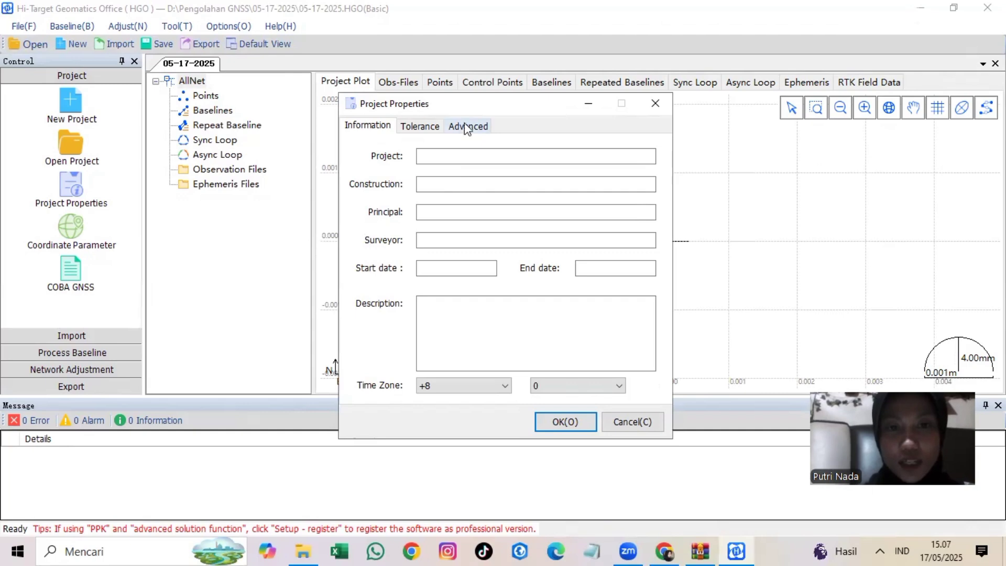
# Set the project's tolerance standard to User Define and accept the project properties
pyautogui.click(420, 127)
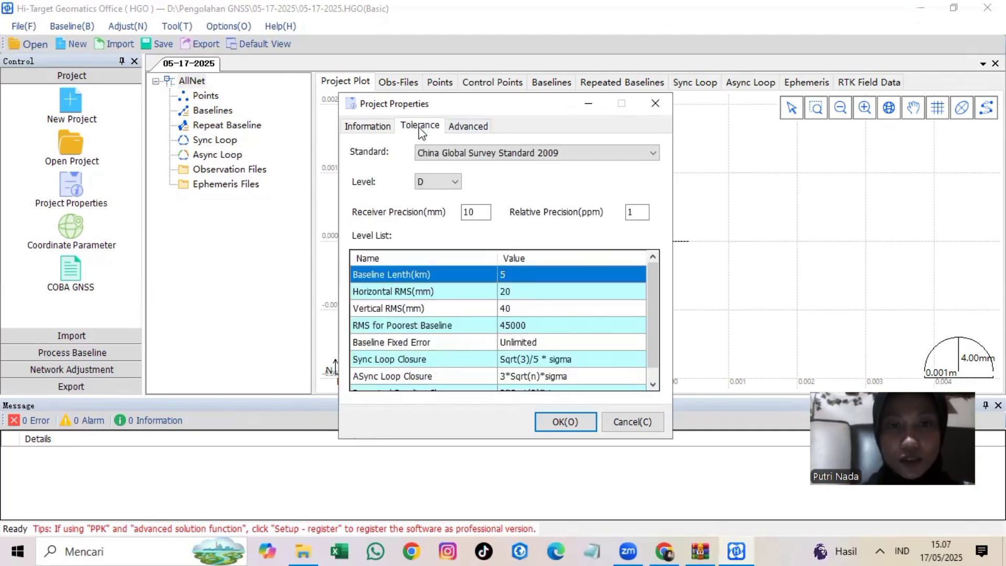
pyautogui.click(494, 152)
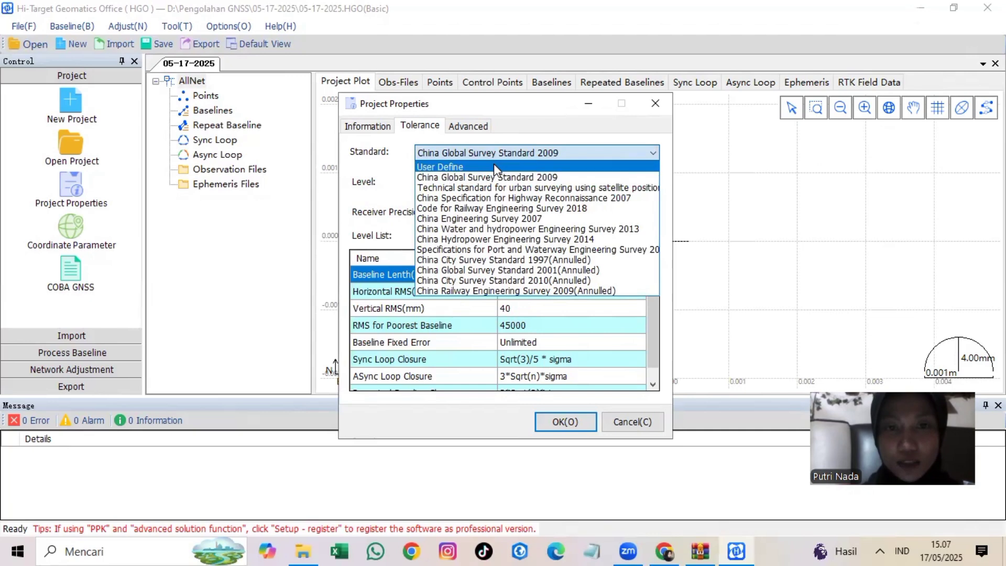
pyautogui.click(494, 165)
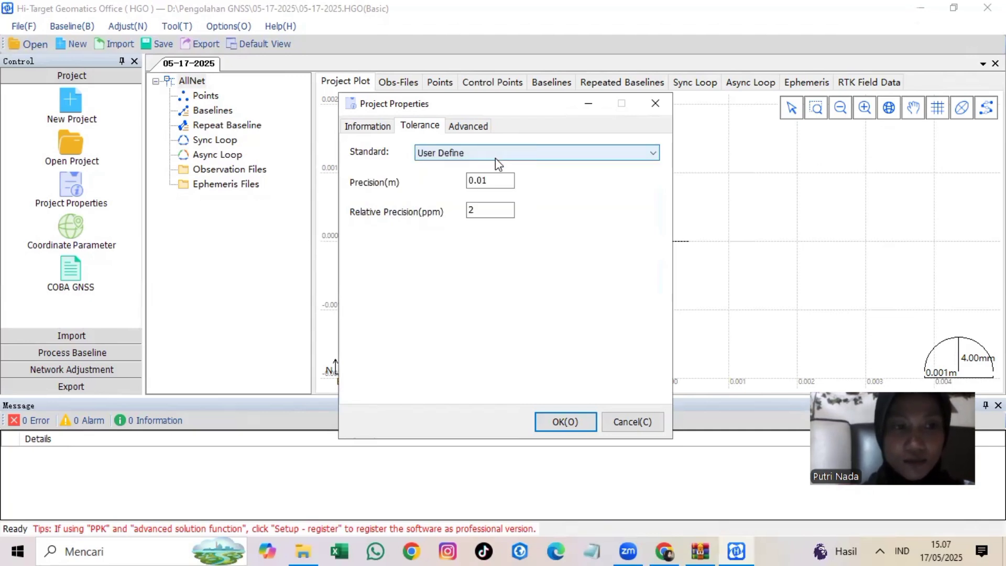
pyautogui.click(584, 427)
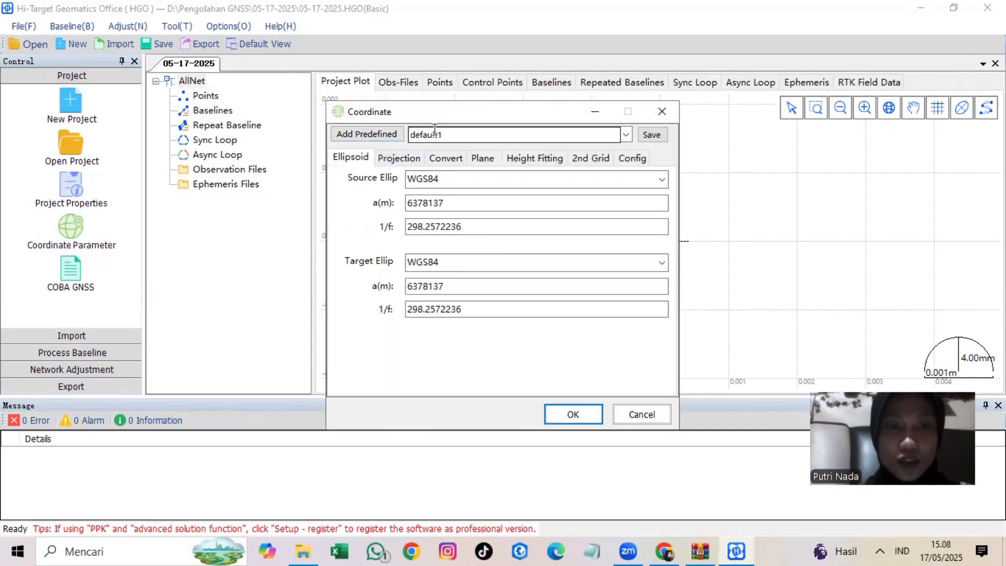
# Load the predefined coordinate system UTM-WGS84-Zone 48S.dam from the Eastern Asia\Indonesia folder and apply it to the project
pyautogui.click(402, 140)
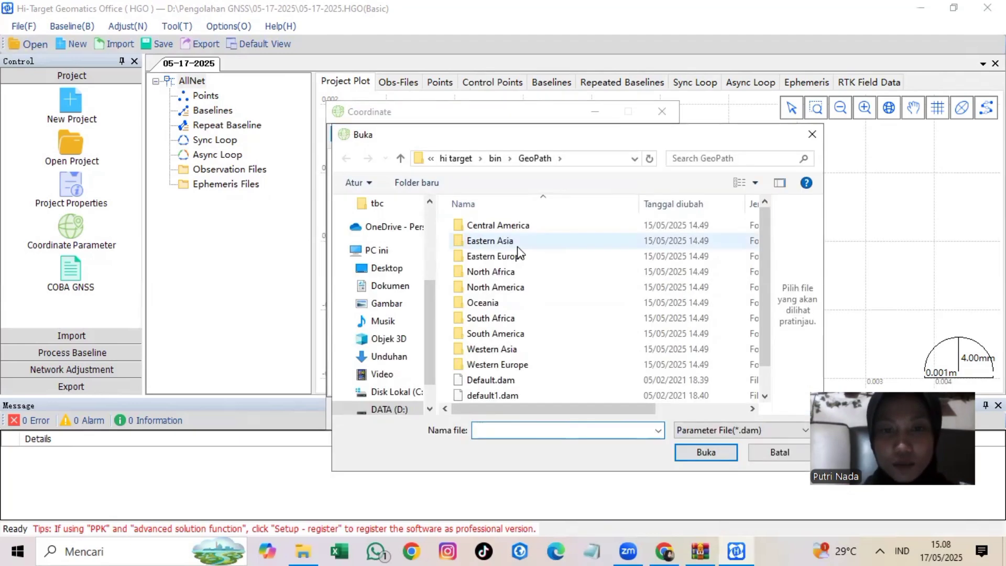
pyautogui.doubleClick(517, 246)
pyautogui.scroll(-1, 503, 246)
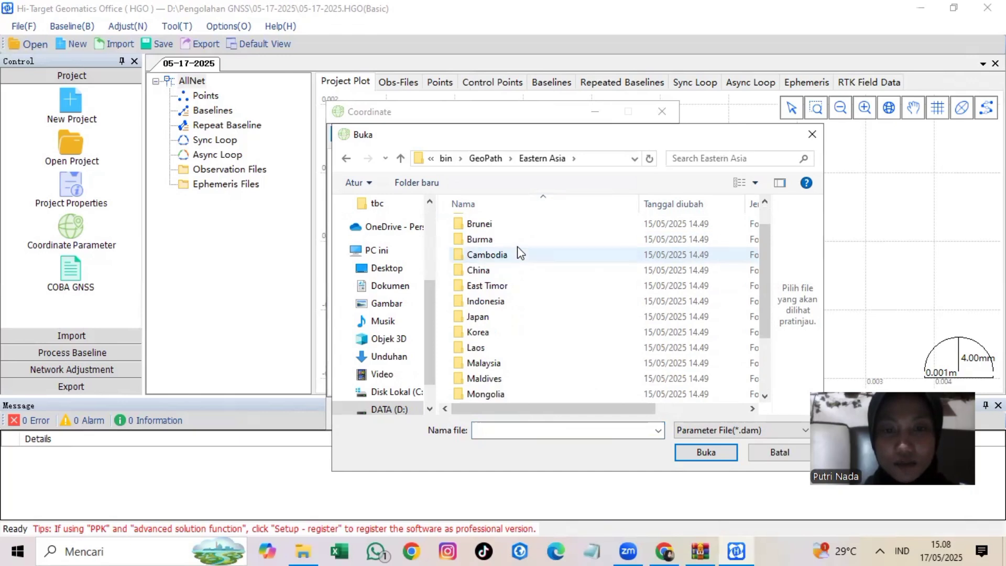
pyautogui.doubleClick(510, 301)
pyautogui.scroll(-8, 512, 275)
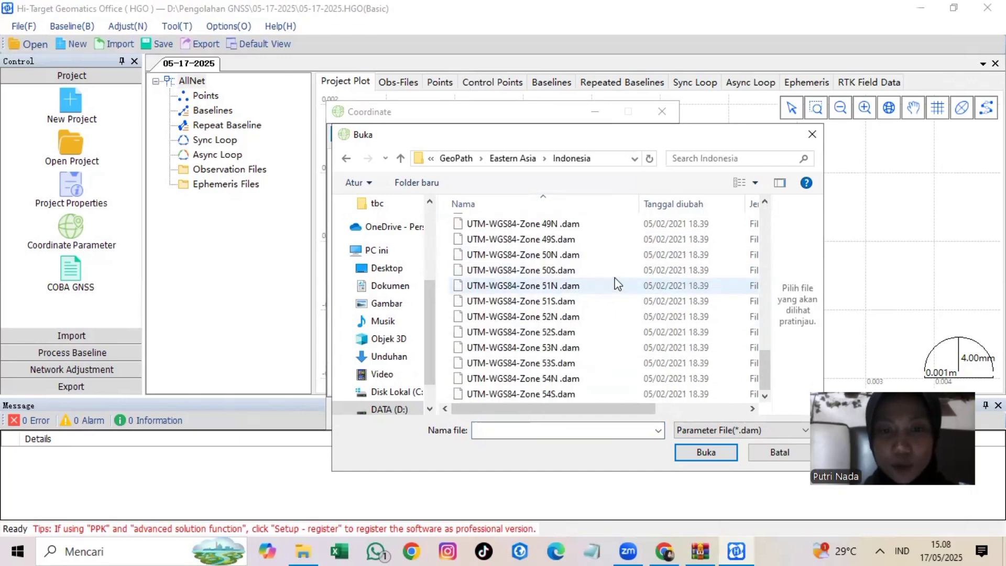
pyautogui.scroll(3, 614, 272)
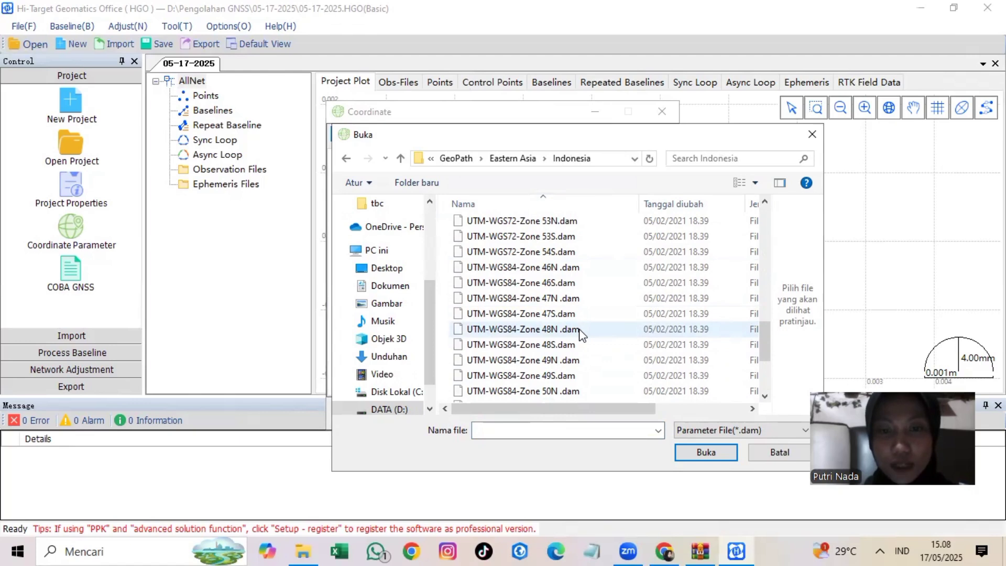
pyautogui.click(581, 346)
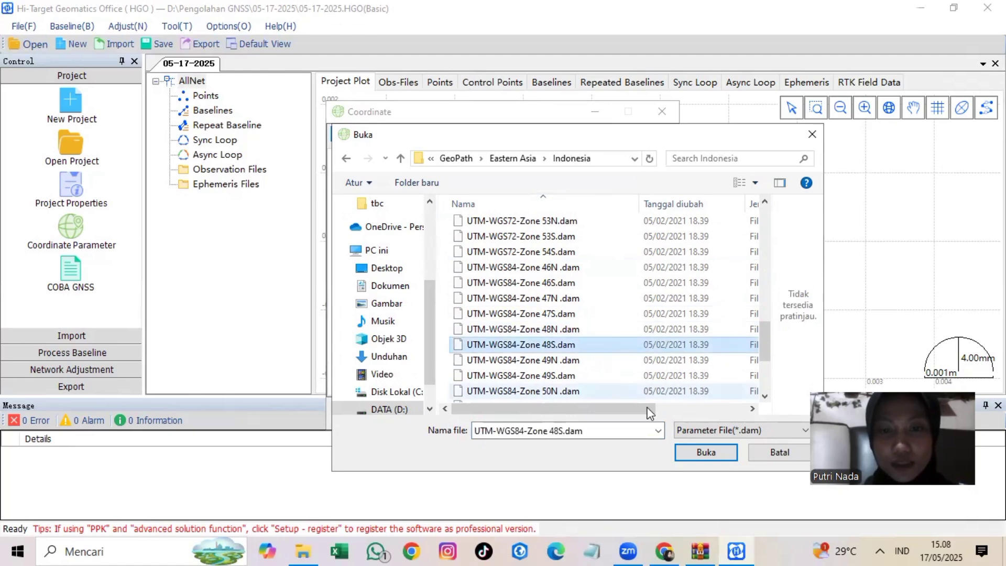
pyautogui.click(706, 454)
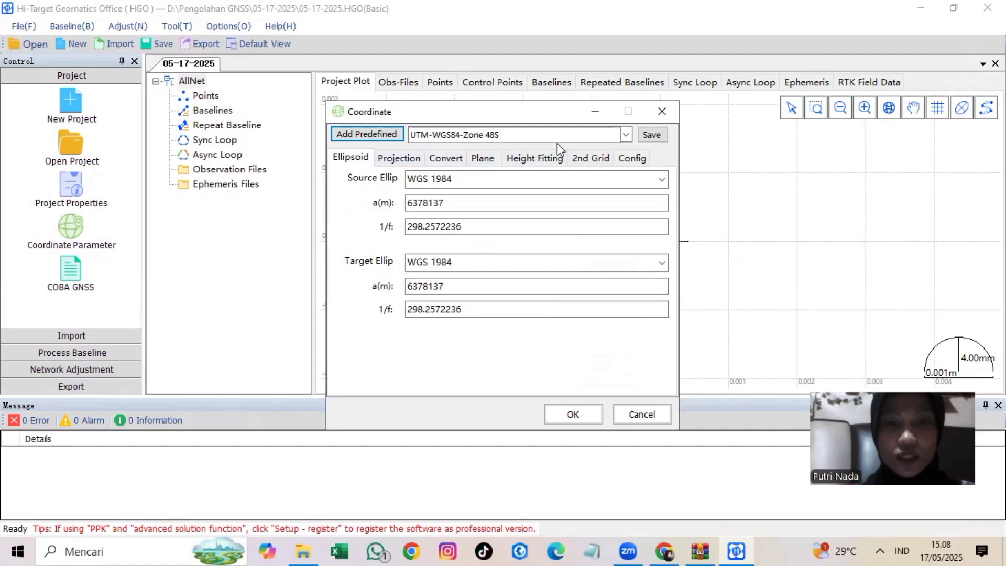
pyautogui.click(574, 414)
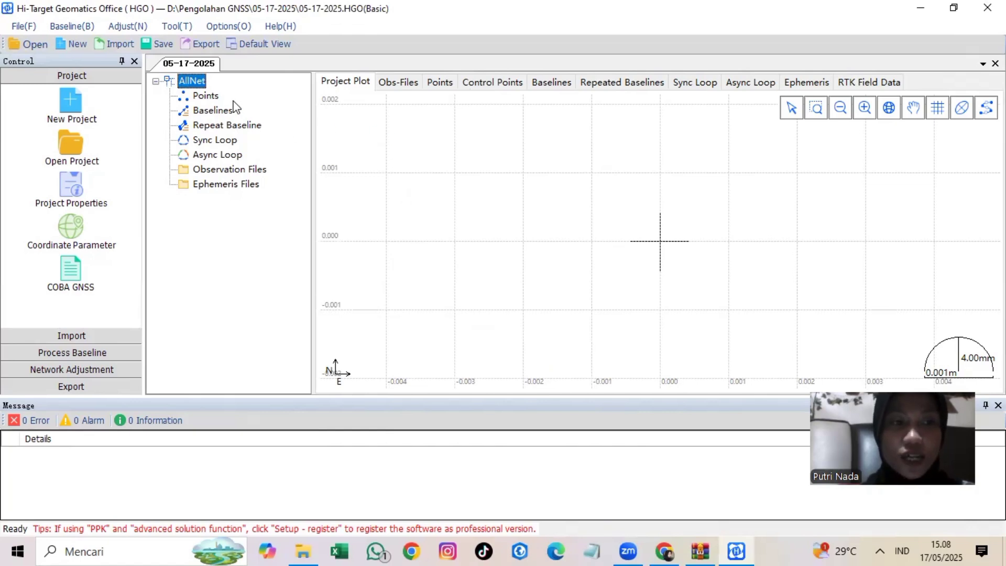
# Start a file import for the project and browse to the raw observation data in D:\GNSS
pyautogui.click(125, 45)
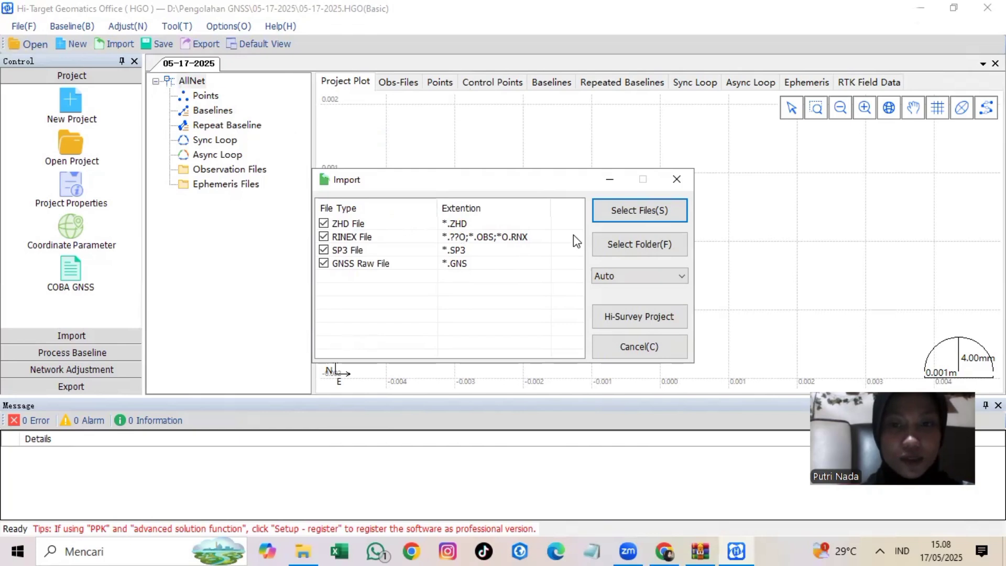
pyautogui.click(617, 209)
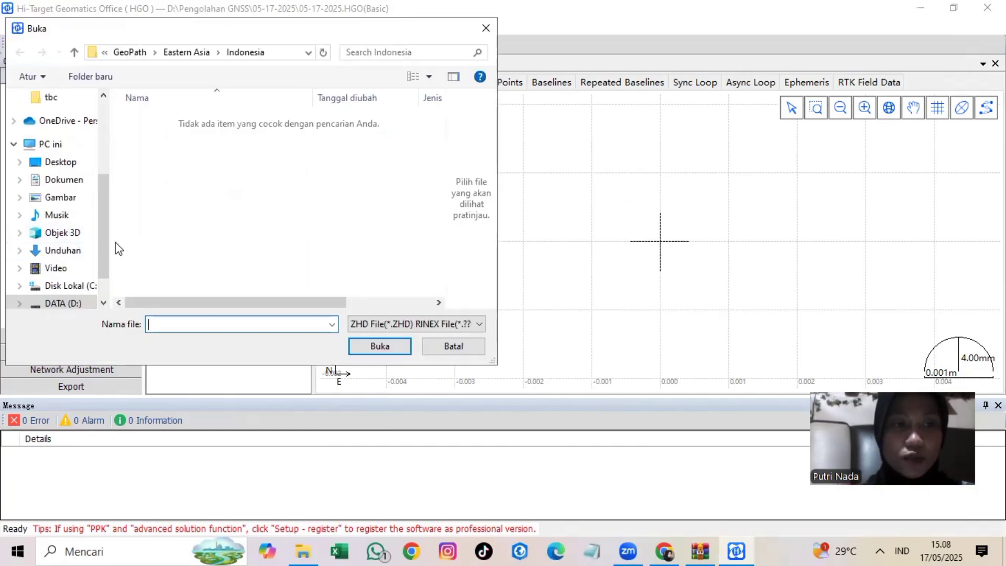
pyautogui.scroll(-1, 63, 252)
pyautogui.click(38, 268)
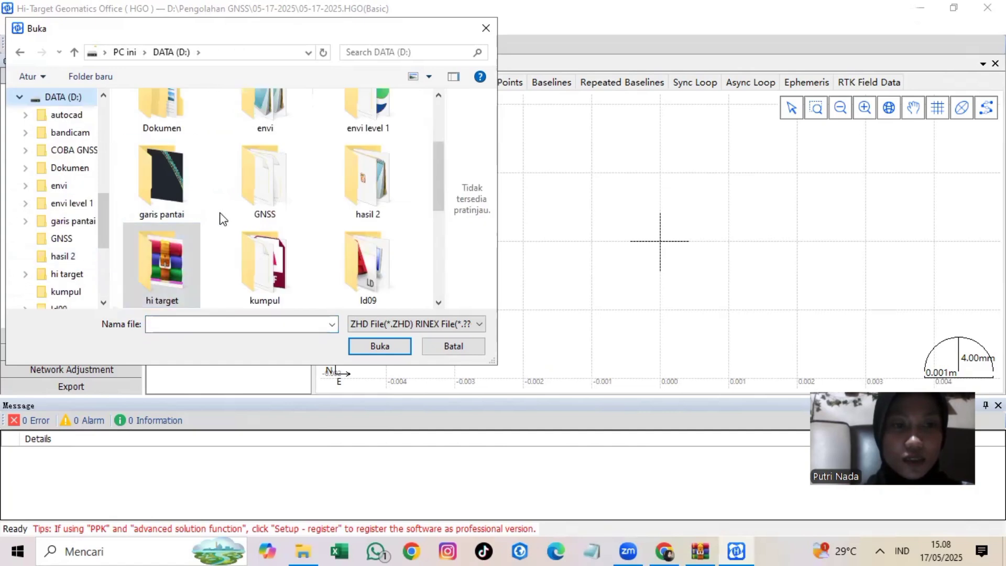
pyautogui.scroll(1, 231, 225)
pyautogui.scroll(-5, 346, 189)
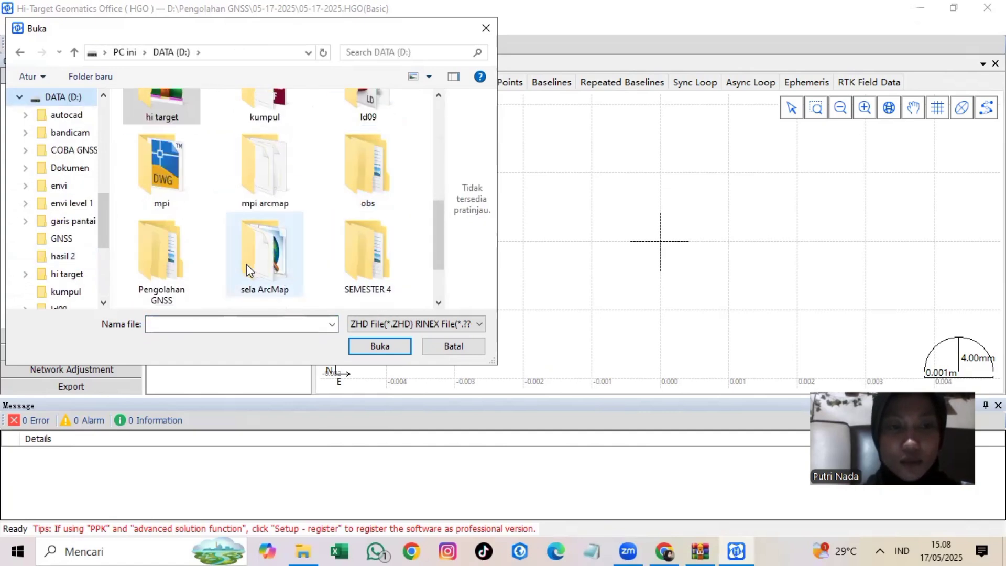
pyautogui.doubleClick(163, 256)
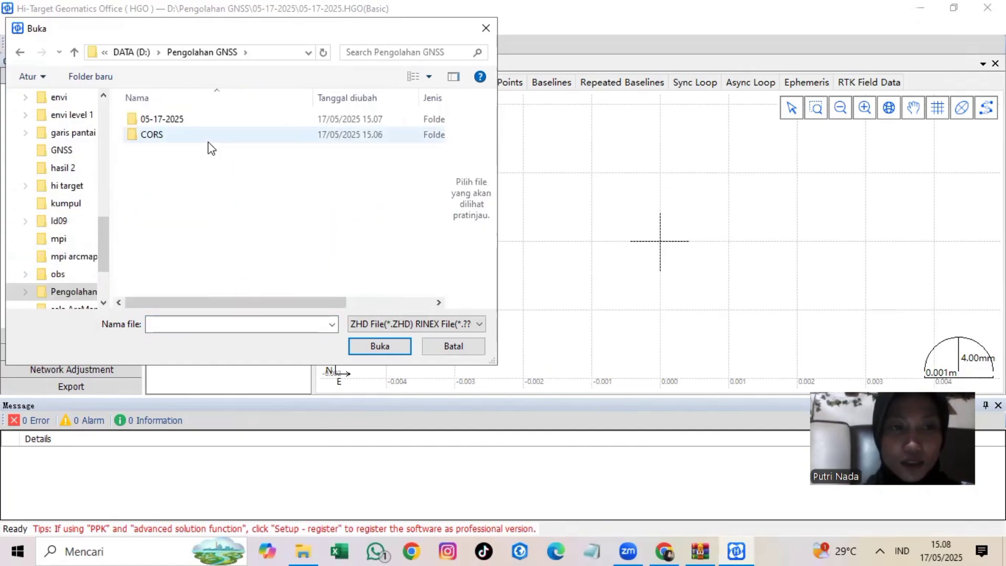
pyautogui.click(20, 52)
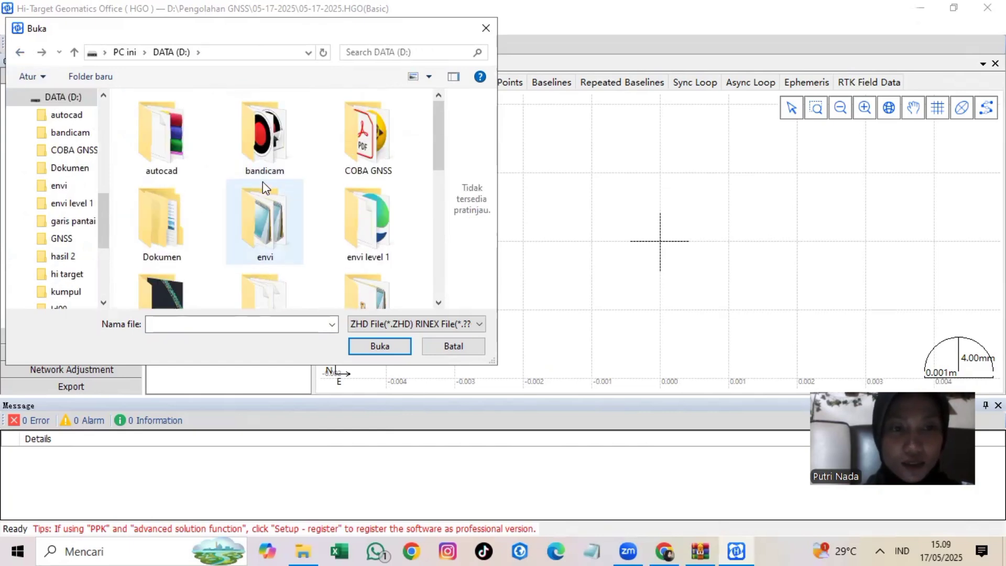
pyautogui.scroll(-1, 263, 181)
pyautogui.doubleClick(261, 244)
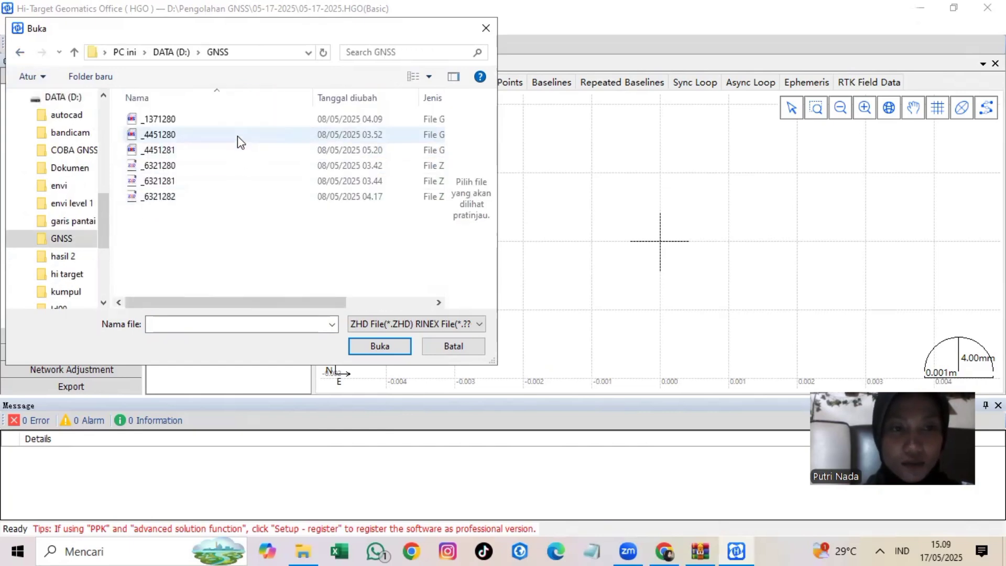
# Compare the types and sizes of the observation files and import _1371280.GNS into the project
pyautogui.moveTo(291, 303); pyautogui.dragTo(377, 303)
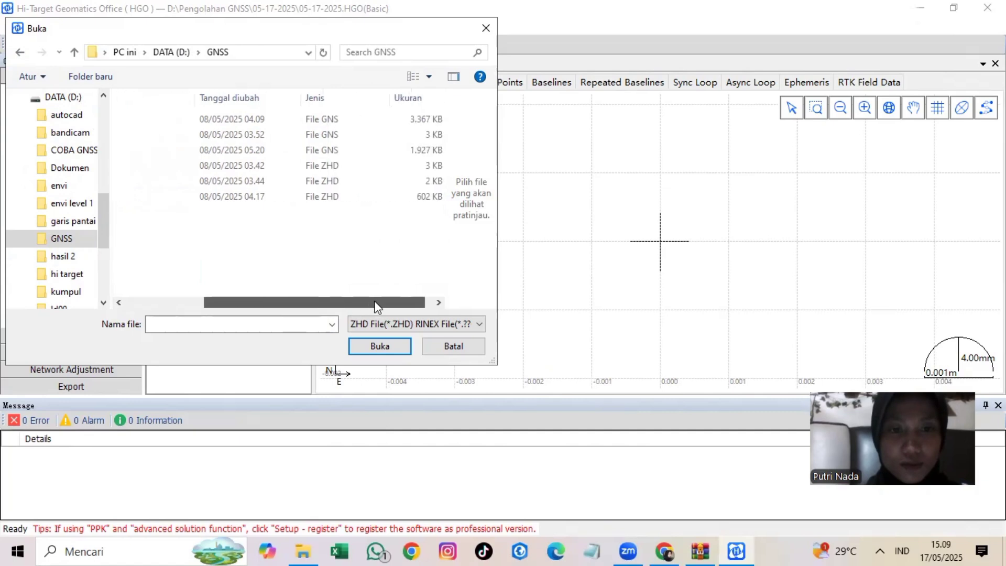
pyautogui.click(388, 125)
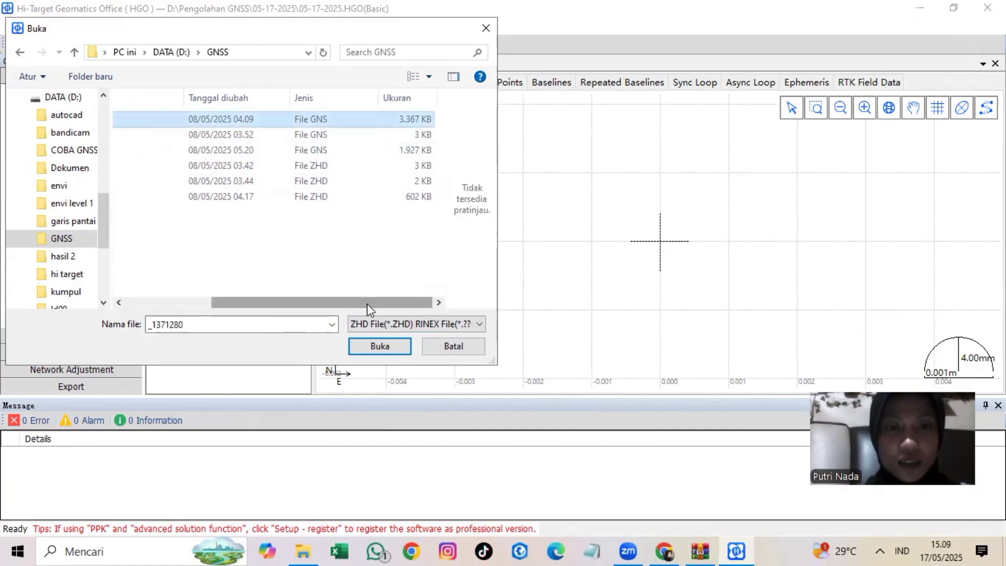
pyautogui.moveTo(320, 303); pyautogui.dragTo(233, 303)
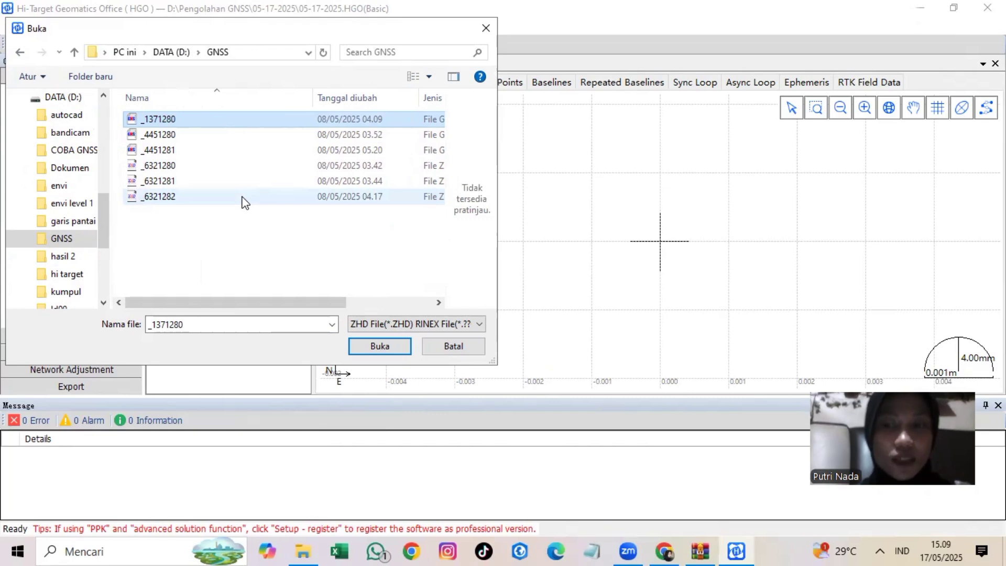
pyautogui.moveTo(293, 306); pyautogui.dragTo(377, 305)
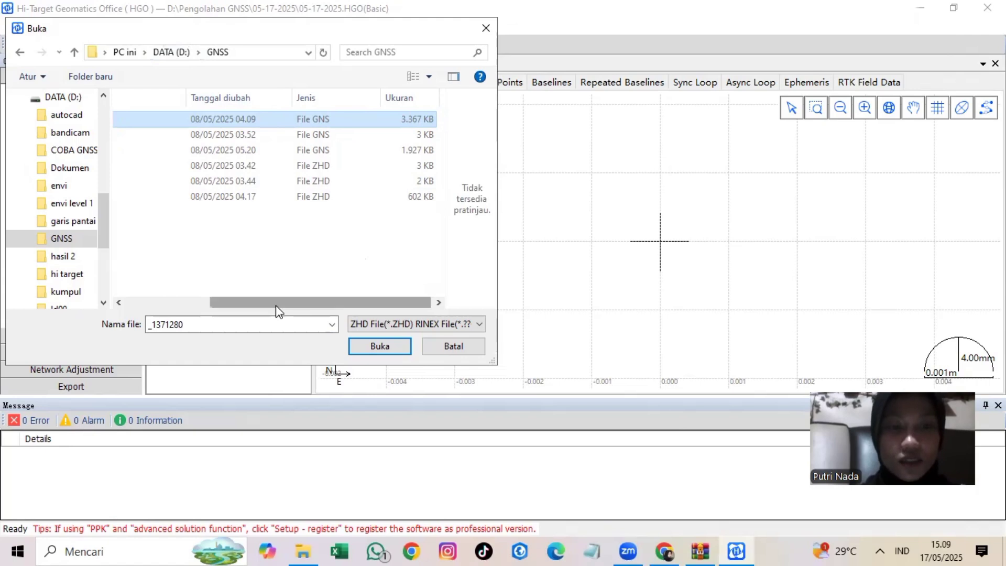
pyautogui.moveTo(276, 305); pyautogui.dragTo(183, 303)
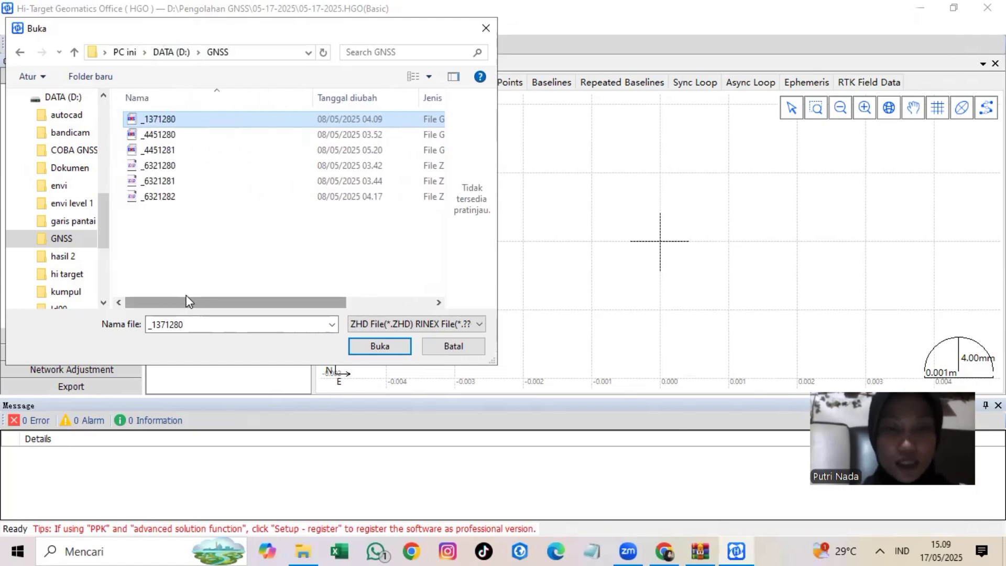
pyautogui.moveTo(183, 303); pyautogui.dragTo(293, 304)
pyautogui.click(385, 344)
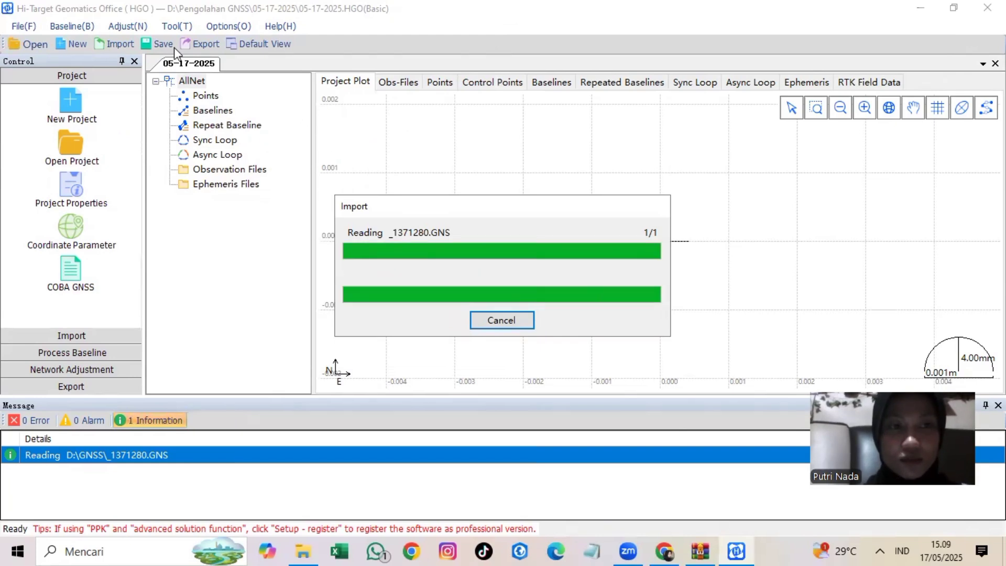
# Import the raw observation file _4451281.GNS from D:\GNSS into the project
pyautogui.click(120, 44)
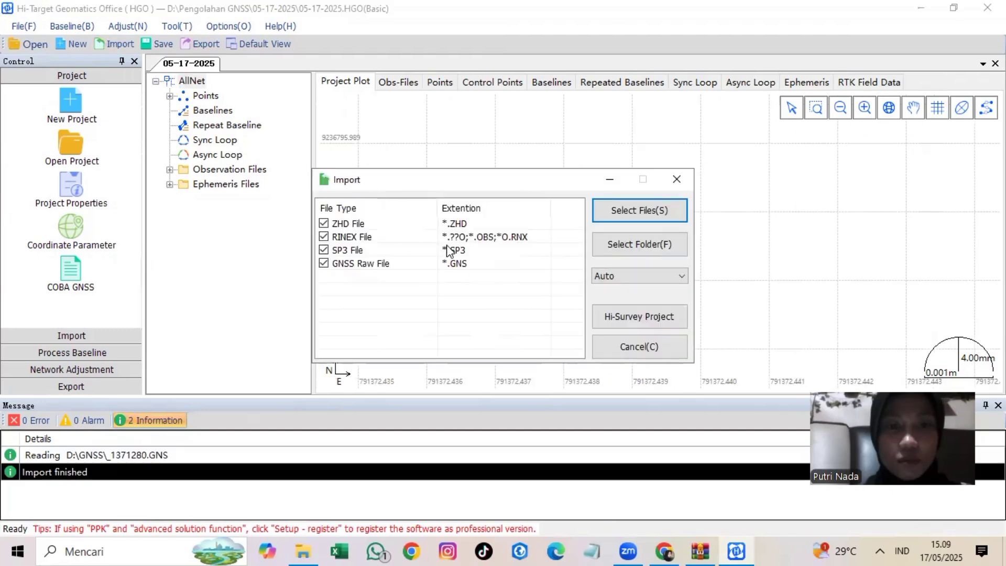
pyautogui.click(624, 208)
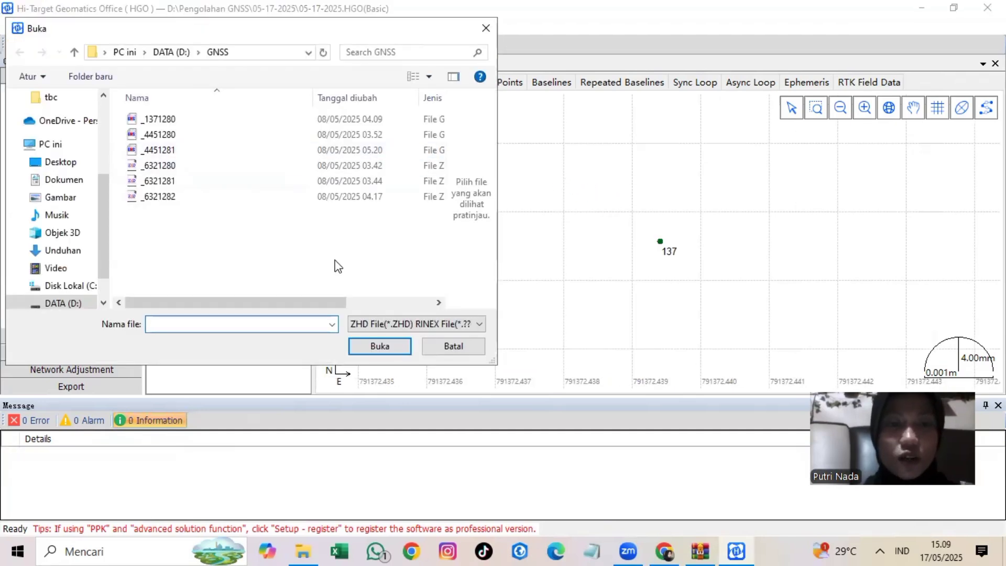
pyautogui.moveTo(292, 303); pyautogui.dragTo(414, 286)
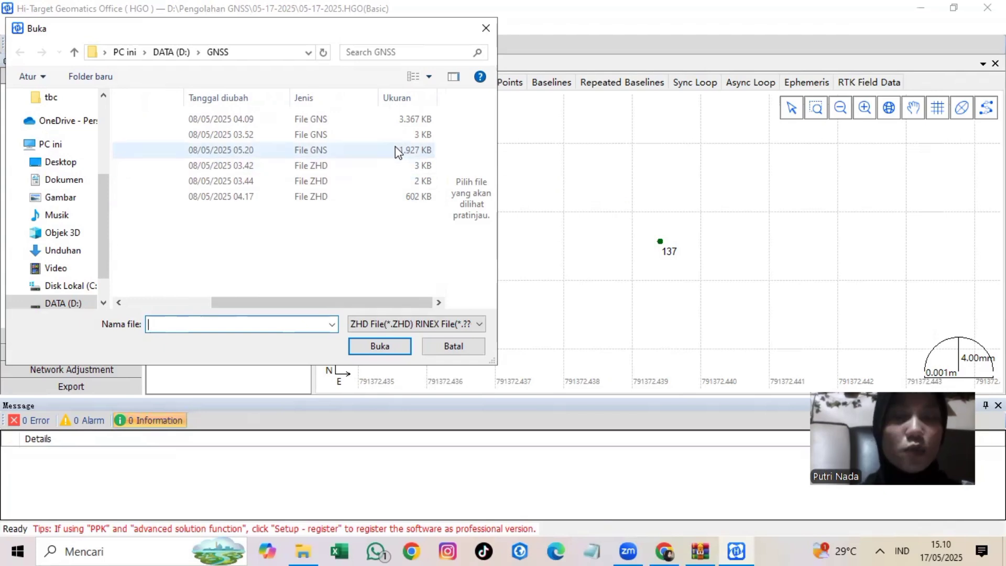
pyautogui.click(347, 153)
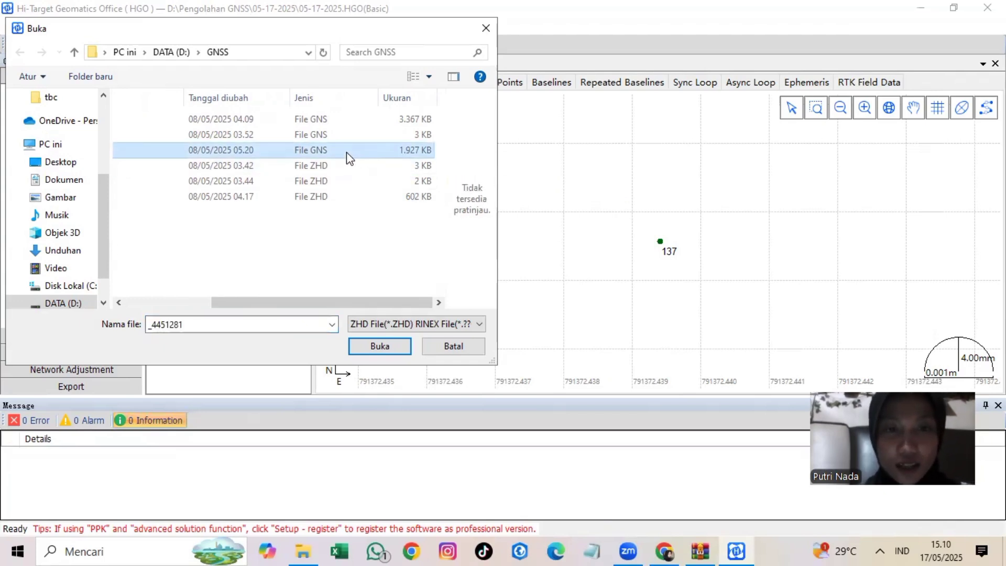
pyautogui.click(403, 343)
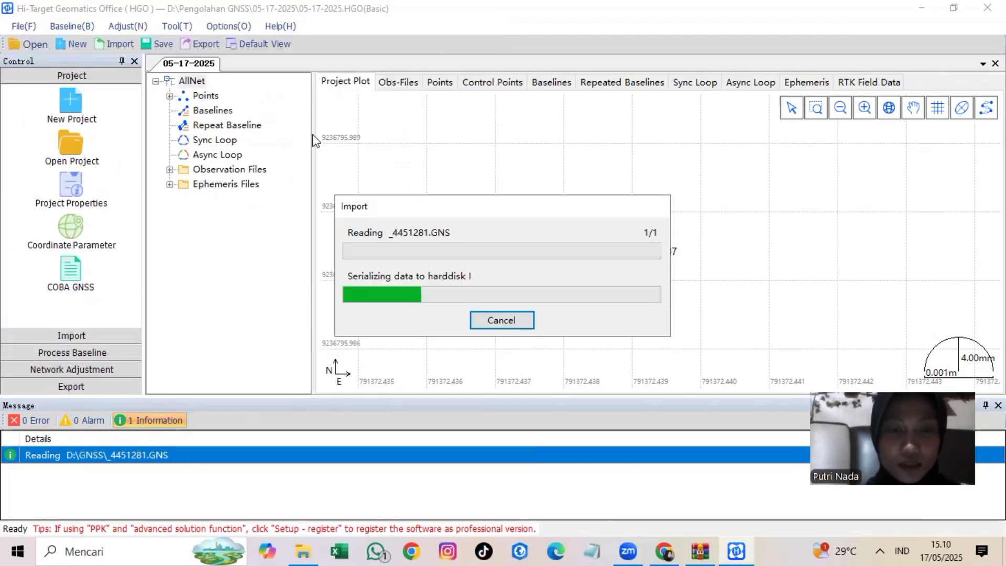
# Import the raw observation file _6321282.ZHD from D:\GNSS into the project
pyautogui.click(120, 46)
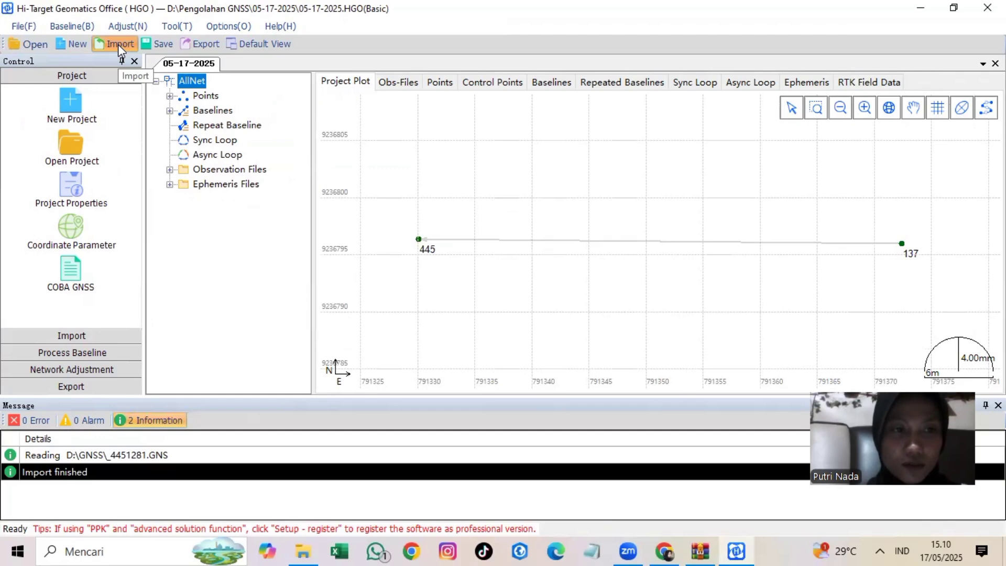
pyautogui.click(612, 209)
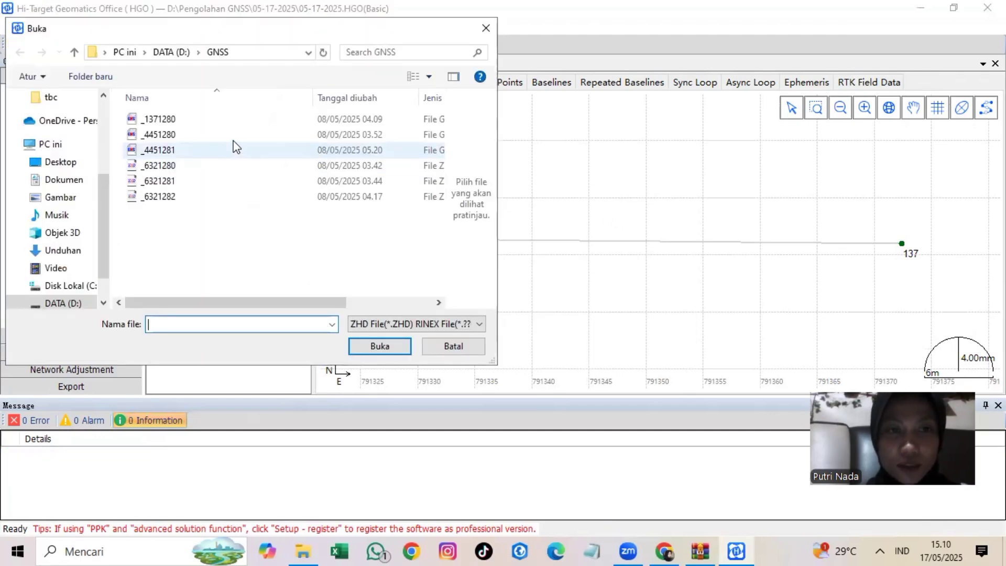
pyautogui.moveTo(316, 303); pyautogui.dragTo(404, 303)
pyautogui.click(410, 196)
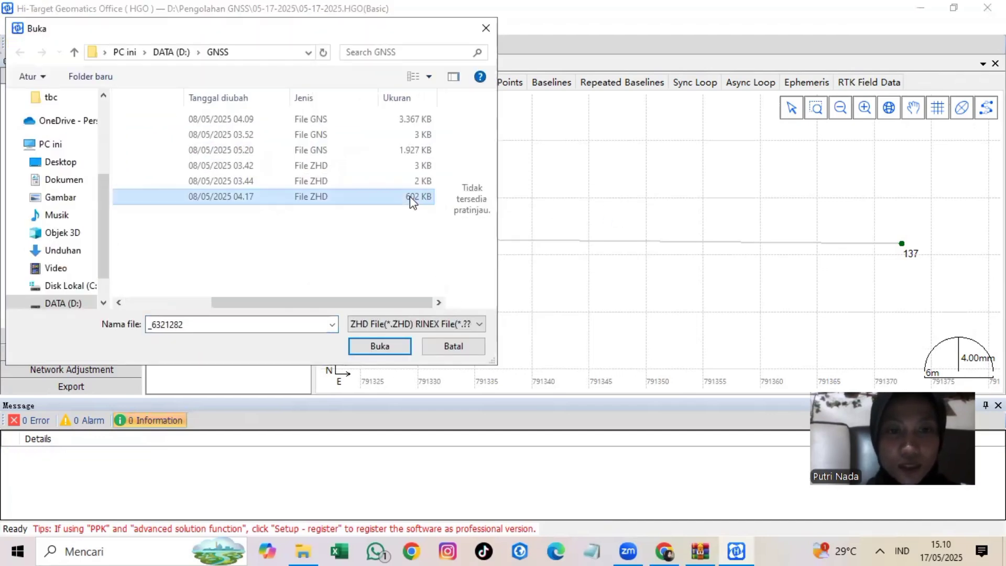
pyautogui.click(394, 350)
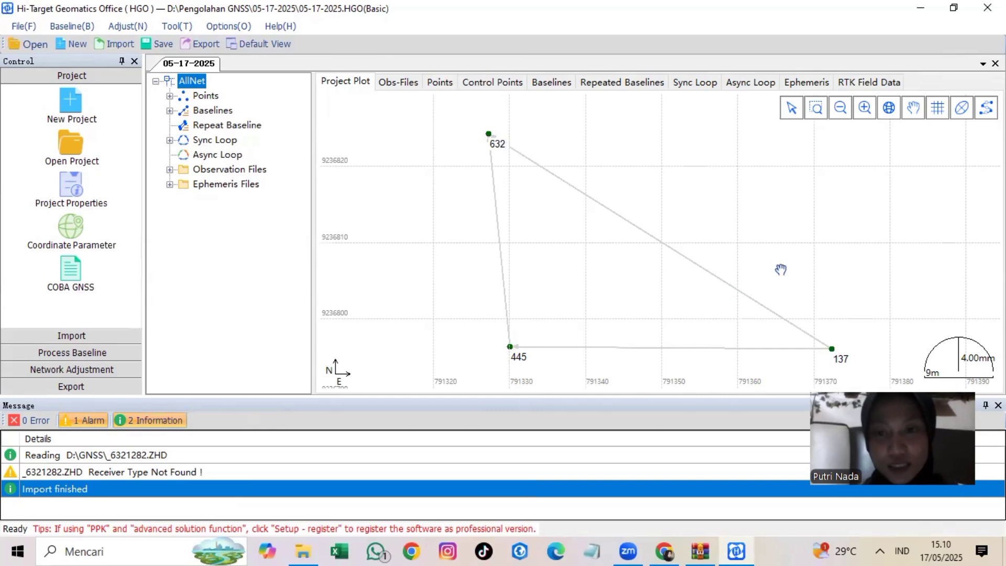
pyautogui.moveTo(613, 199); pyautogui.dragTo(689, 178)
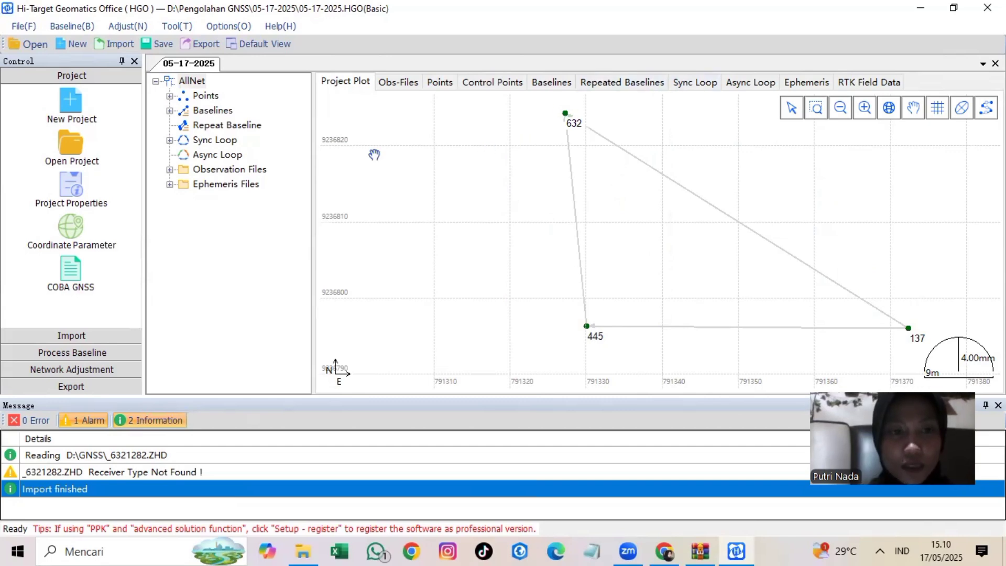
# List the project's imported observation files and rename the point of _1371280.zsd as ITN 26
pyautogui.click(170, 170)
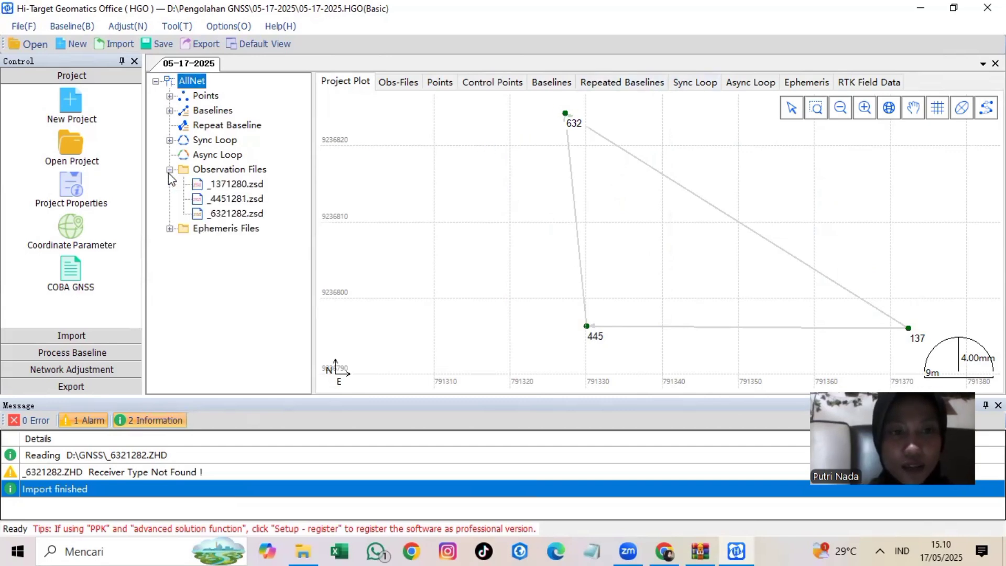
pyautogui.click(191, 172)
pyautogui.click(205, 173)
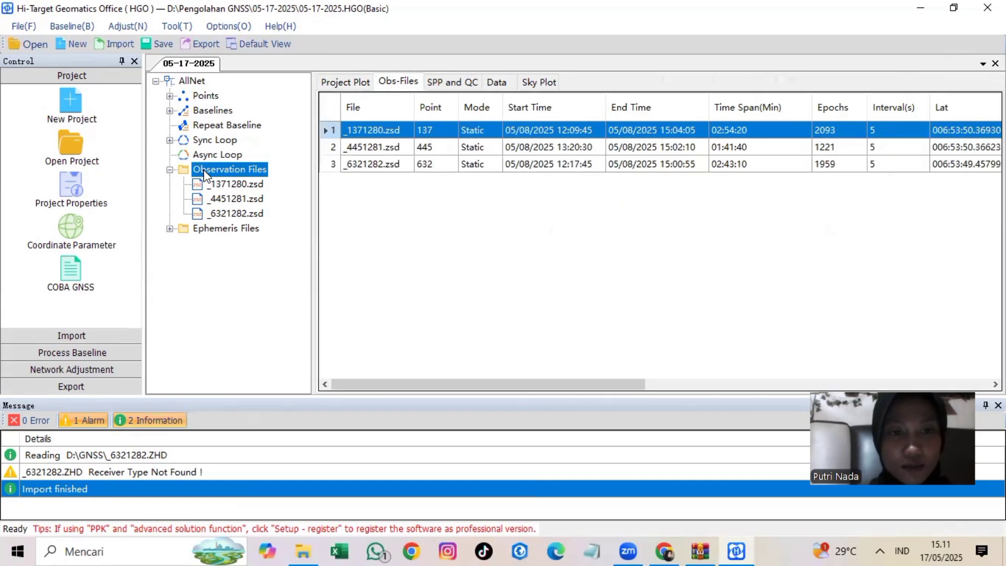
pyautogui.doubleClick(441, 130)
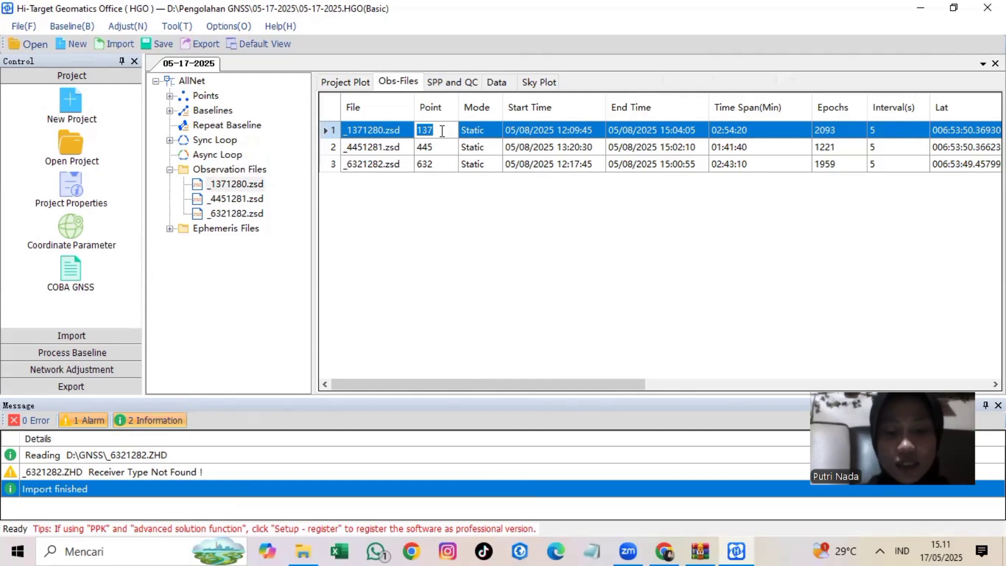
pyautogui.write('ITN')
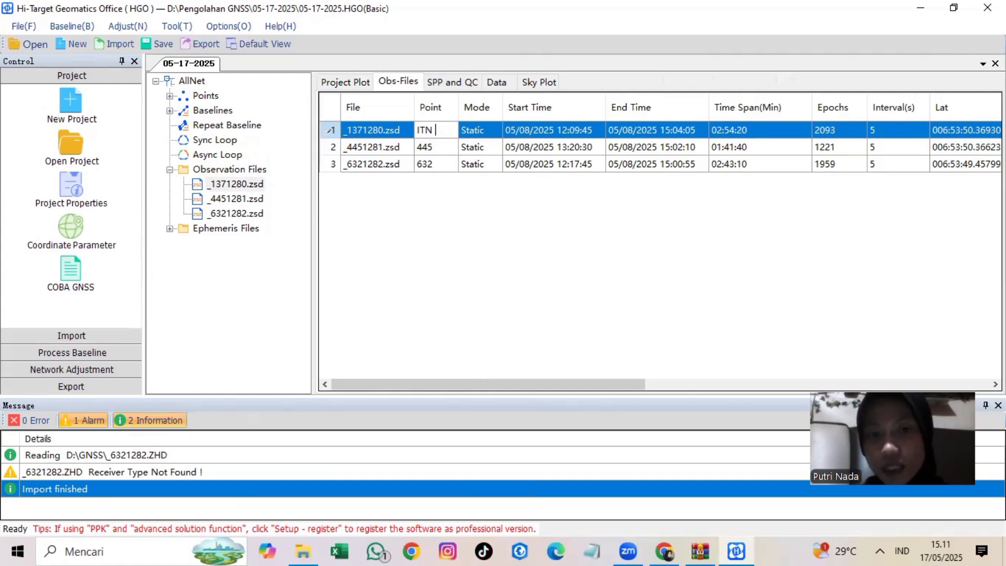
pyautogui.write('26')
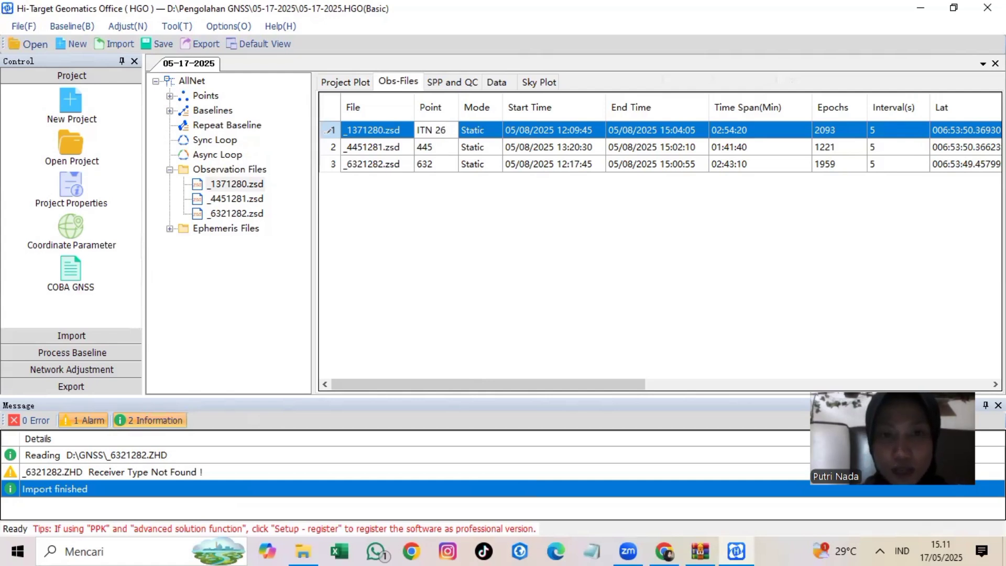
# Rename the point of _4451281.zsd as ITN 02 and the point of _6321282.zsd as ITN 30
pyautogui.click(436, 148)
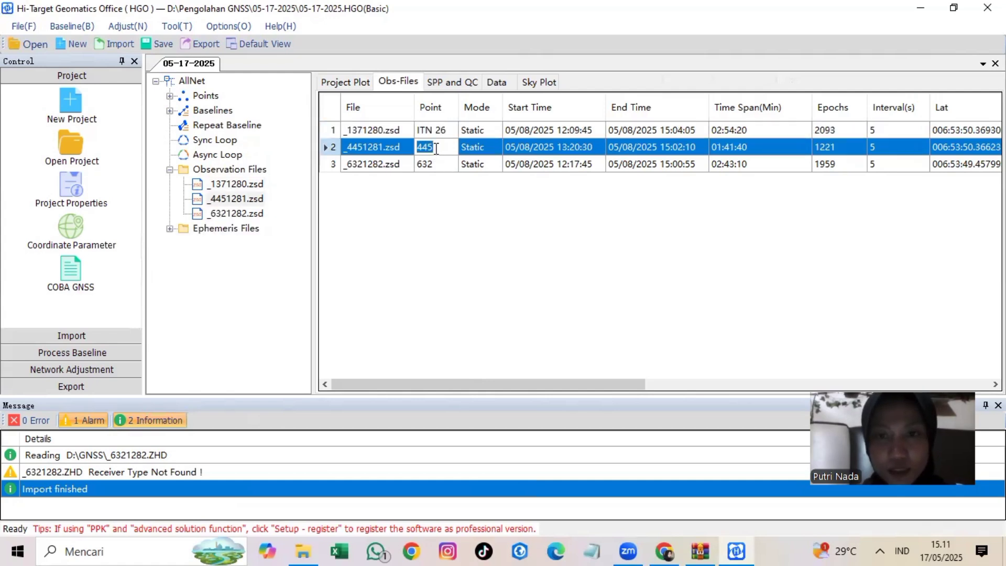
pyautogui.write('I')
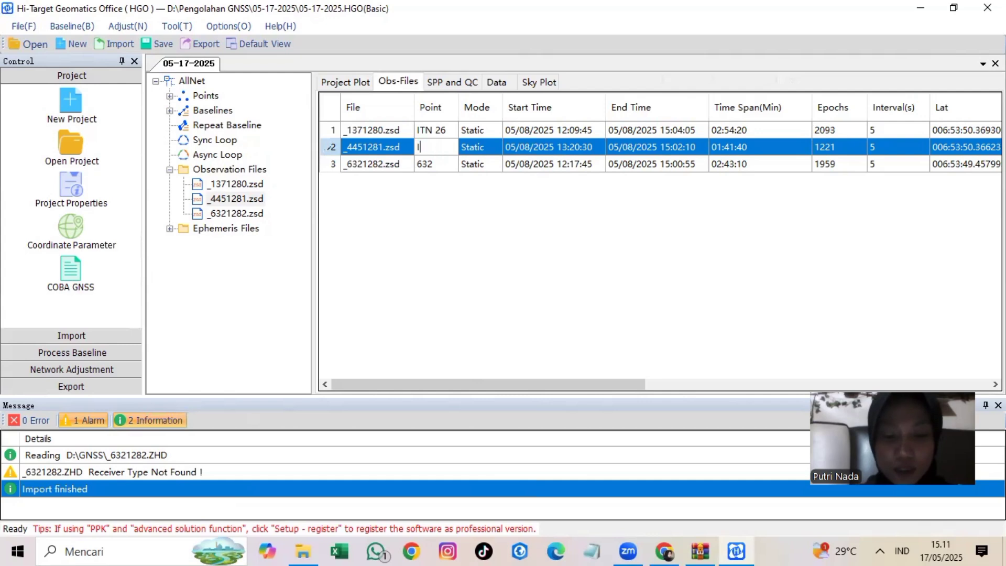
pyautogui.write('TN 02')
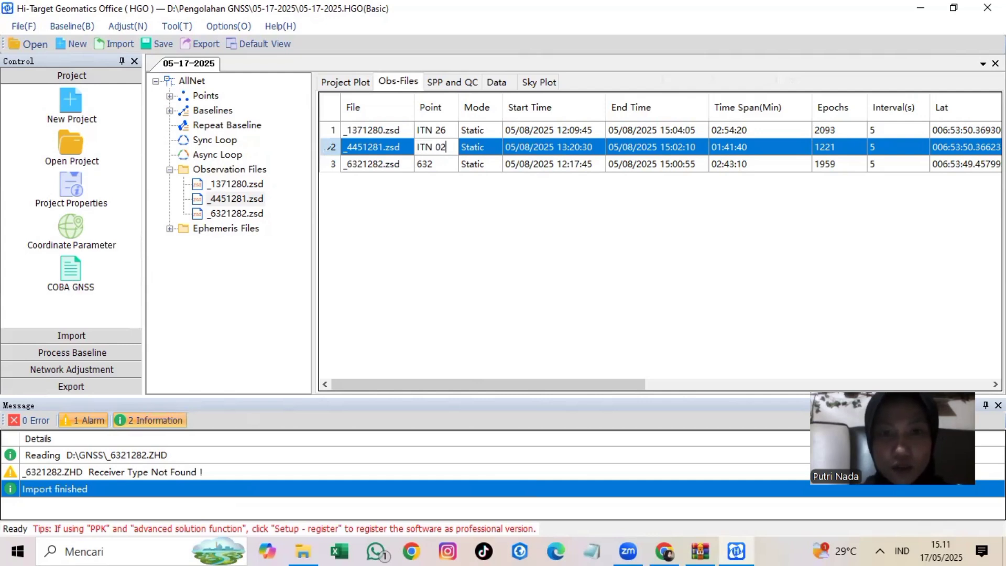
pyautogui.click(437, 165)
pyautogui.write('ITN 30')
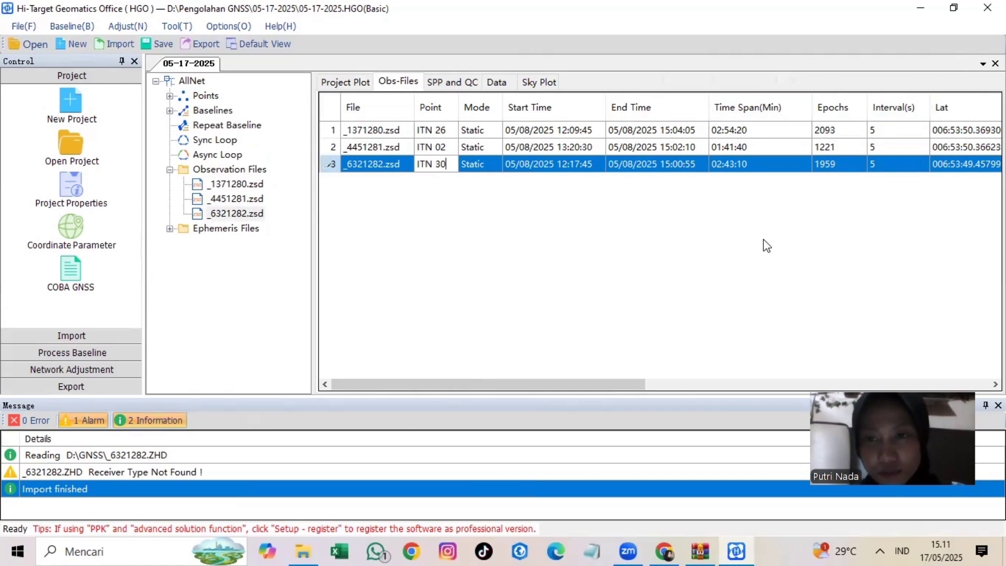
# Set the antenna heights to 1,30 for ITN 26, 1,71 for ITN 02 and 1,25 for ITN 30
pyautogui.moveTo(625, 384); pyautogui.dragTo(875, 388)
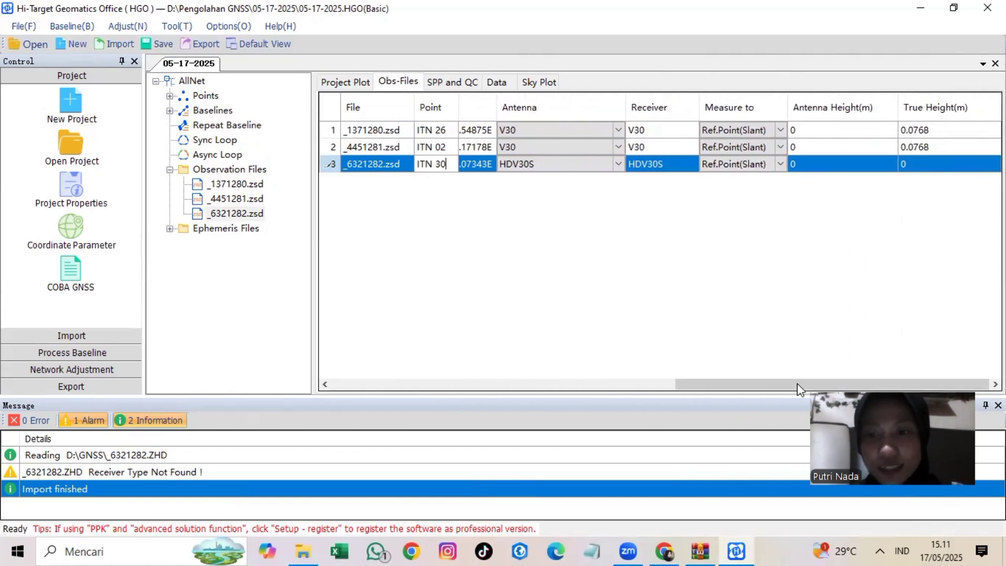
pyautogui.click(830, 130)
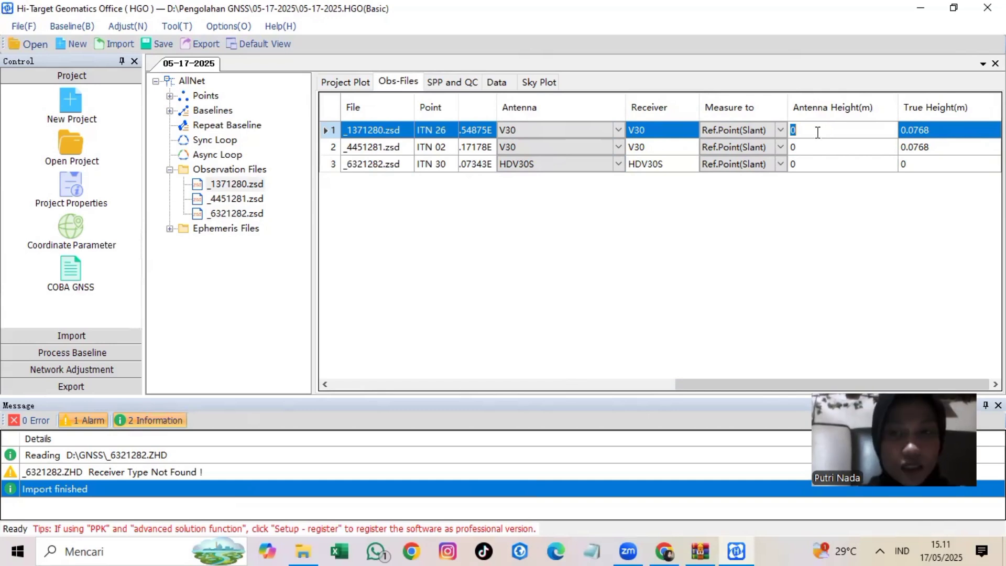
pyautogui.write('1')
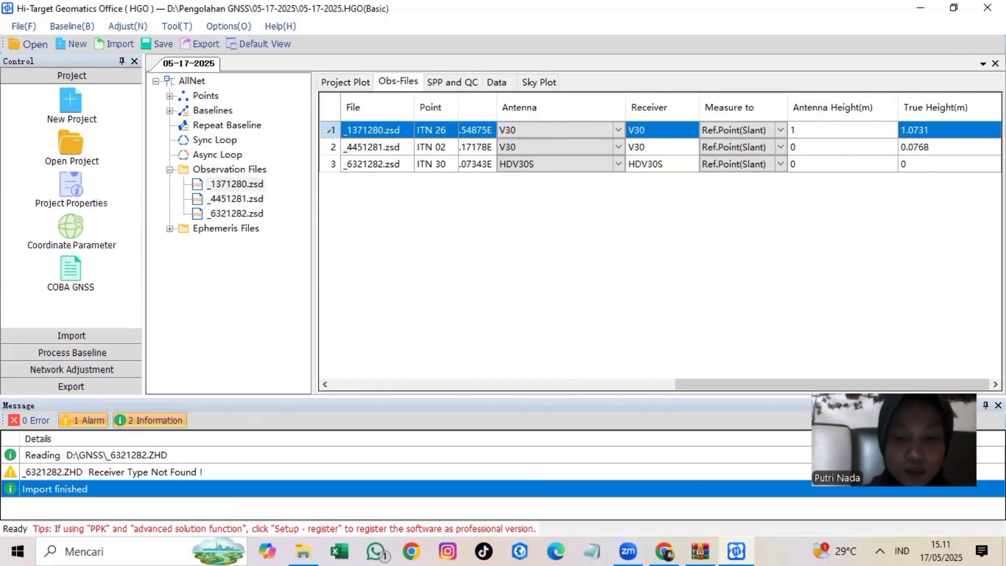
pyautogui.write(',30')
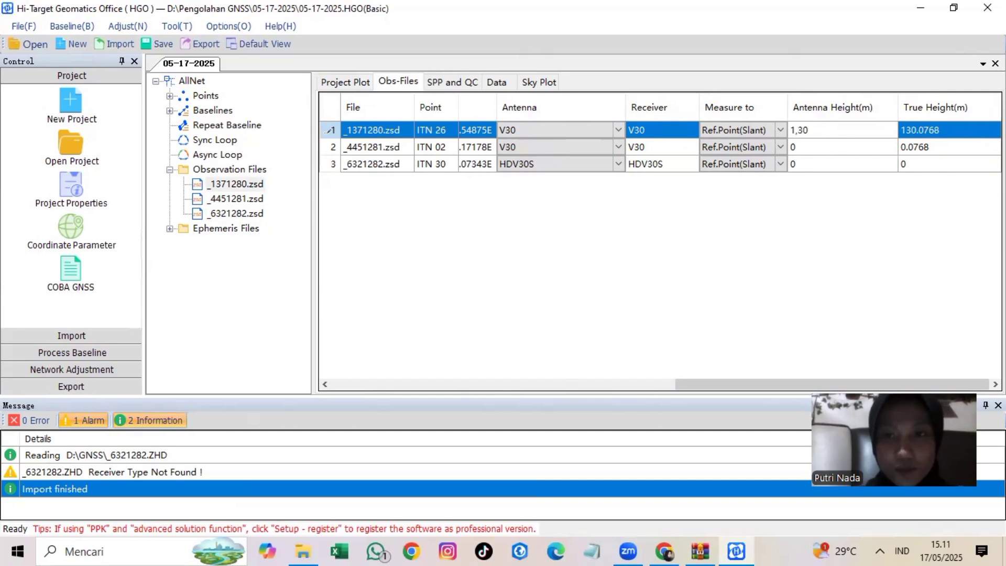
pyautogui.click(824, 147)
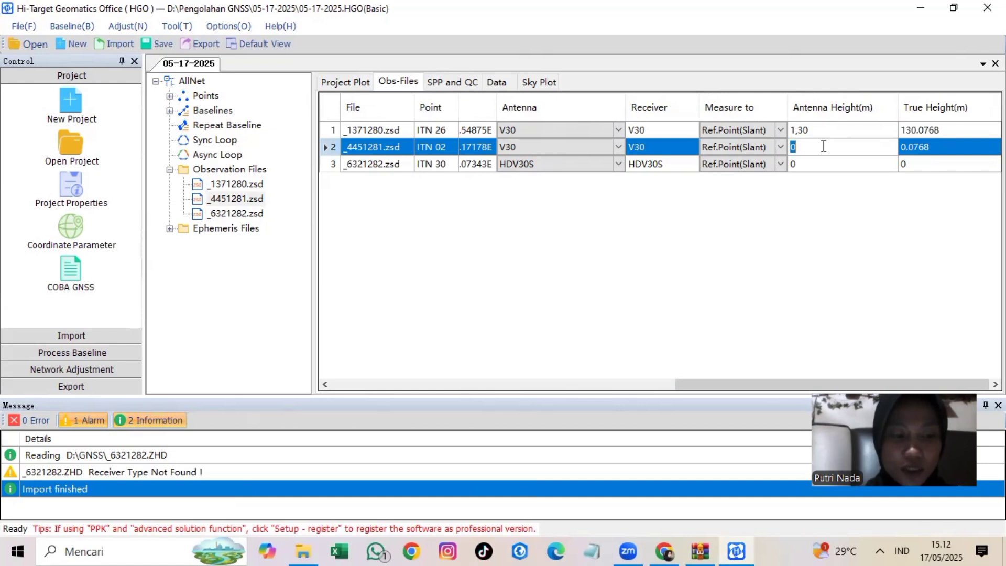
pyautogui.write('1,71')
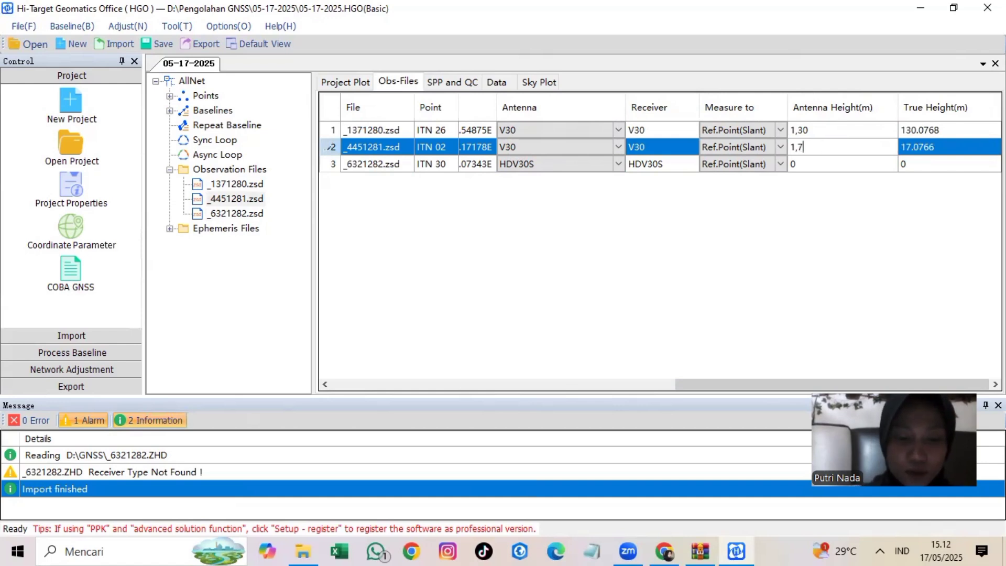
pyautogui.click(825, 164)
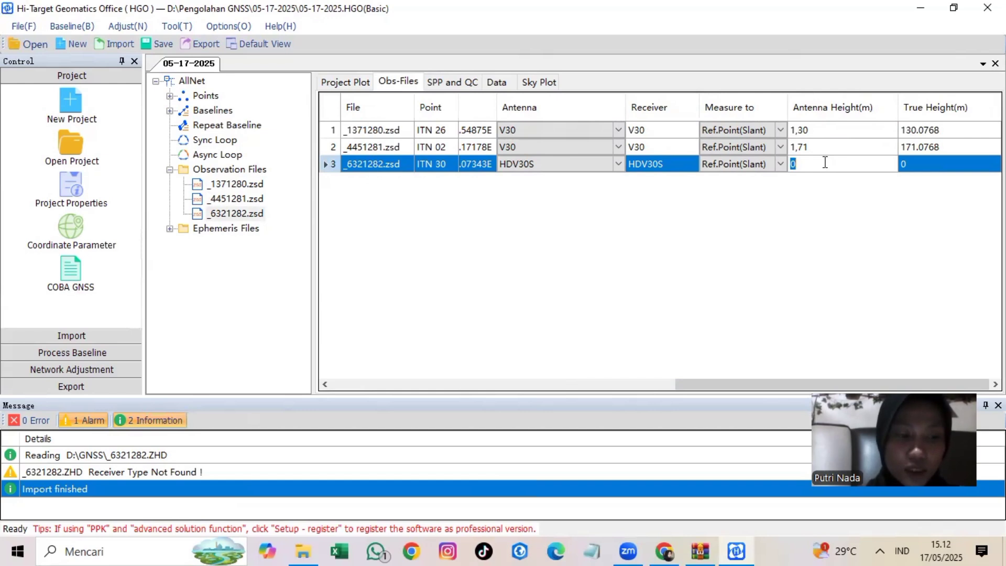
pyautogui.write('1,25')
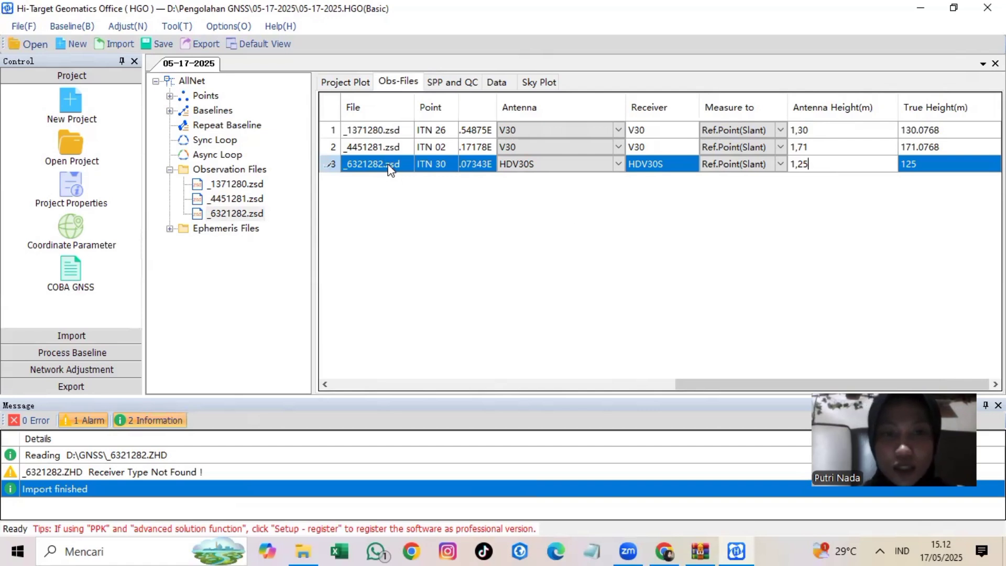
# Convert all three observation files, _1371280.zsd, _4451281.zsd and _6321282.zsd, to RINEX
pyautogui.moveTo(387, 129); pyautogui.dragTo(390, 169)
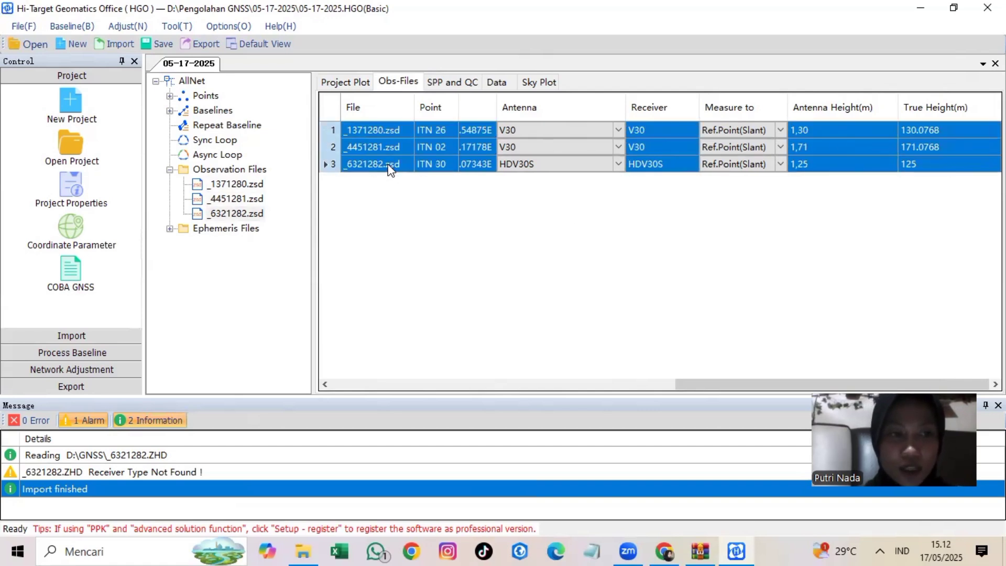
pyautogui.rightClick(390, 169)
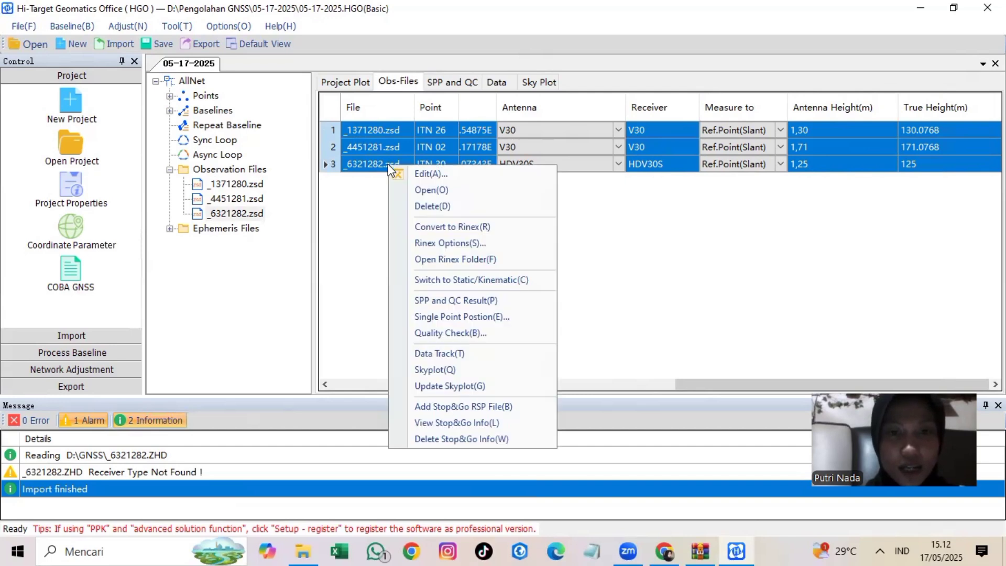
pyautogui.click(422, 227)
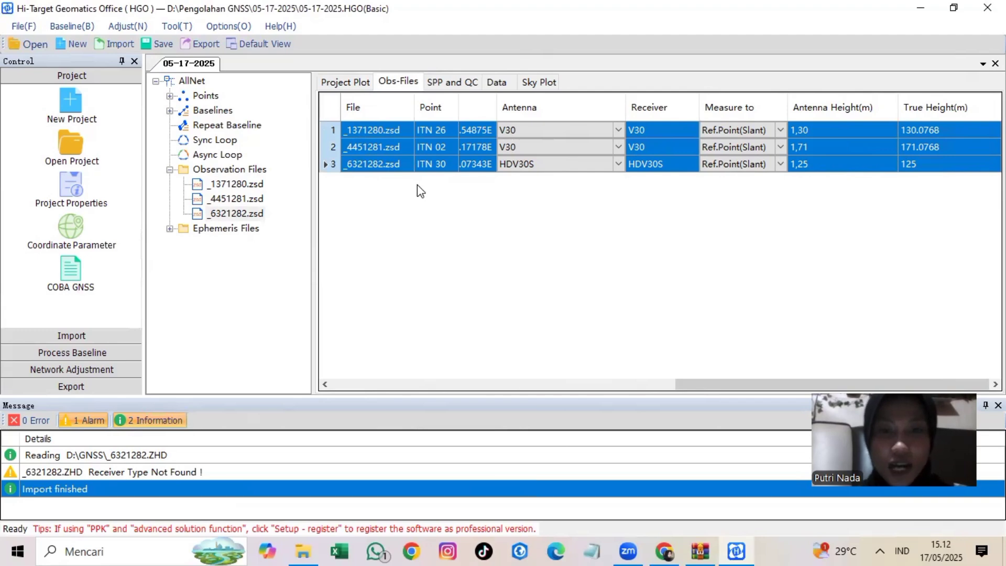
# Switch to File Explorer and open the Rinex folder of project 05-17-2025 under D:\Pengolahan GNSS to check the converted files
pyautogui.click(919, 12)
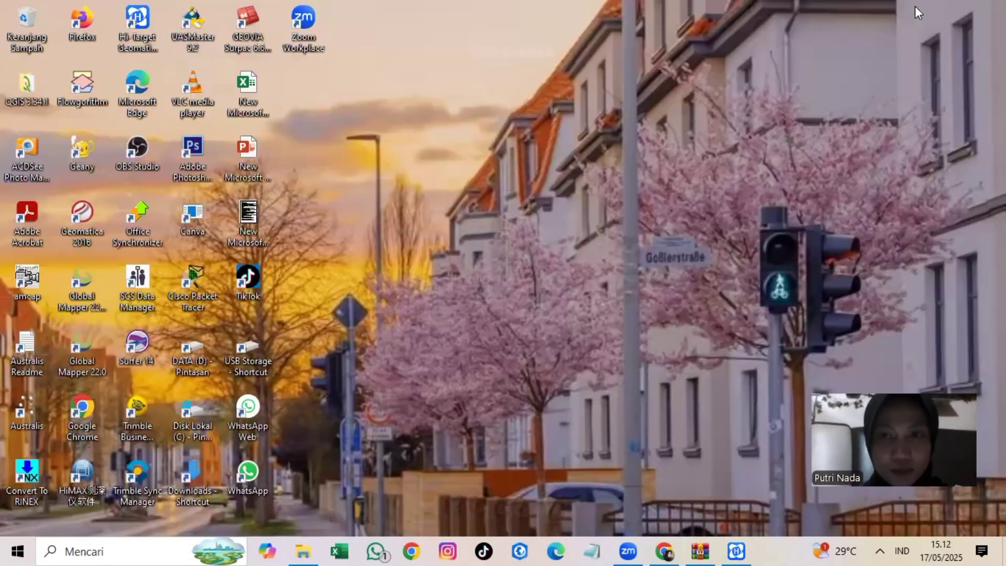
pyautogui.click(302, 550)
pyautogui.hotkey('alt', 'Up')
pyautogui.hotkey('alt', 'Up')
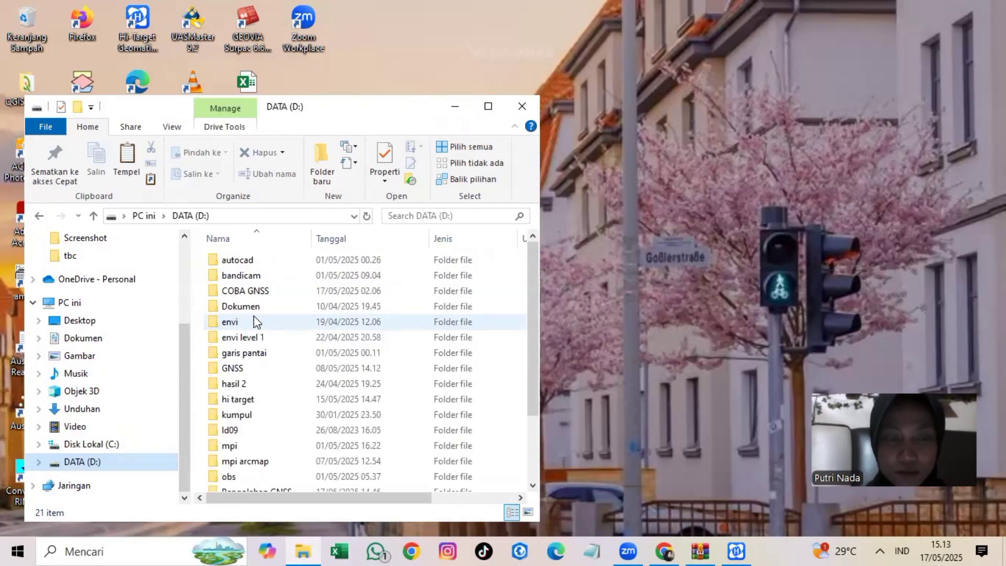
pyautogui.scroll(-2, 264, 424)
pyautogui.doubleClick(283, 408)
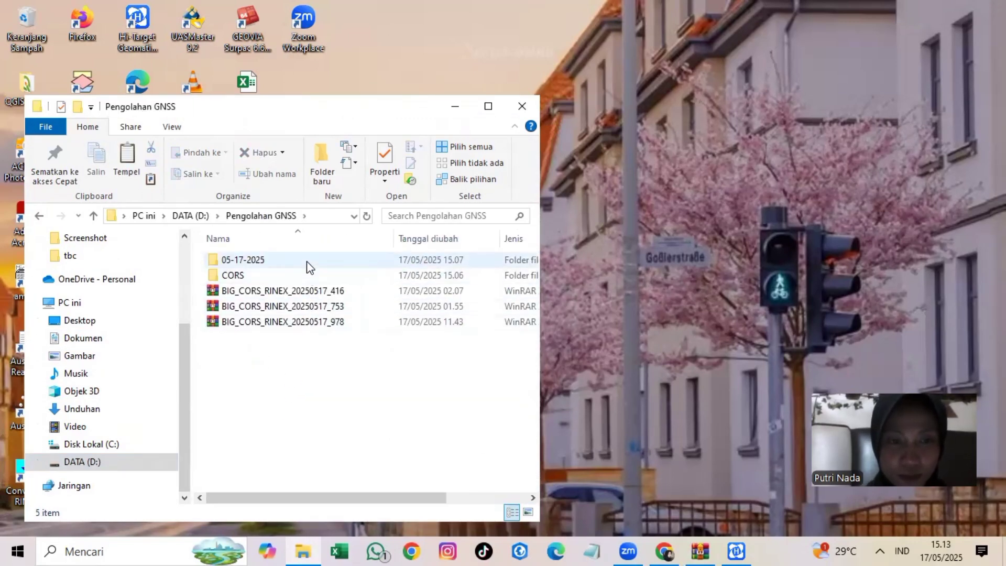
pyautogui.doubleClick(307, 262)
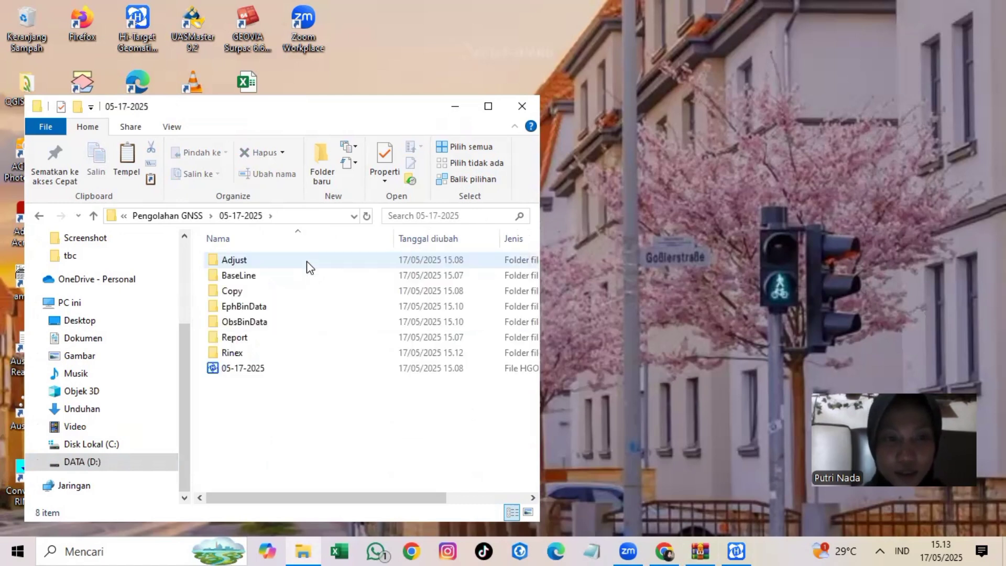
pyautogui.doubleClick(286, 358)
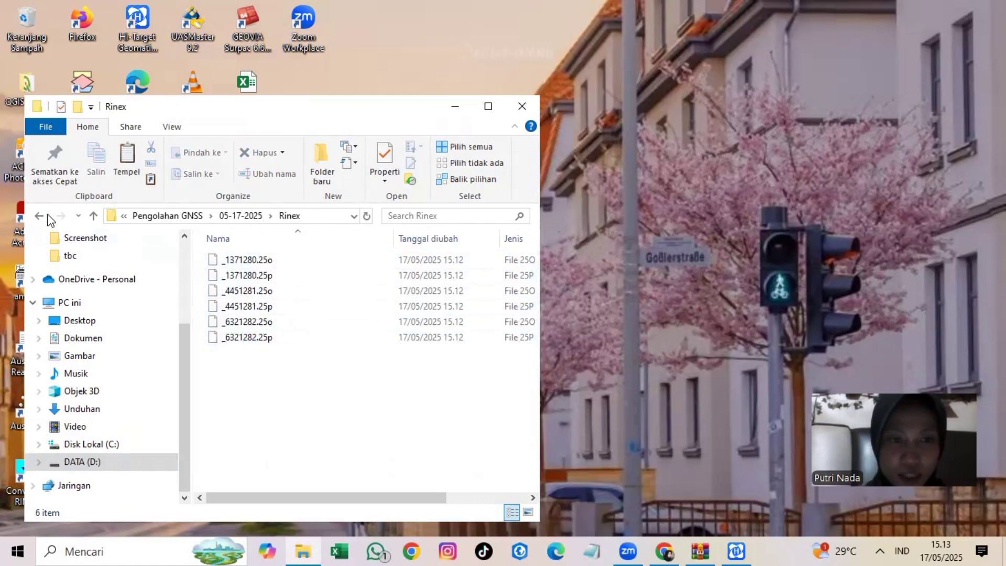
# Copy all six converted .25o and .25p files in the Rinex folder
pyautogui.click(269, 259)
pyautogui.hotkey('shift', 'Down')
pyautogui.hotkey('shift', 'Down')
pyautogui.hotkey('shift', 'Down')
pyautogui.hotkey('shift', 'Down')
pyautogui.hotkey('shift', 'Down')
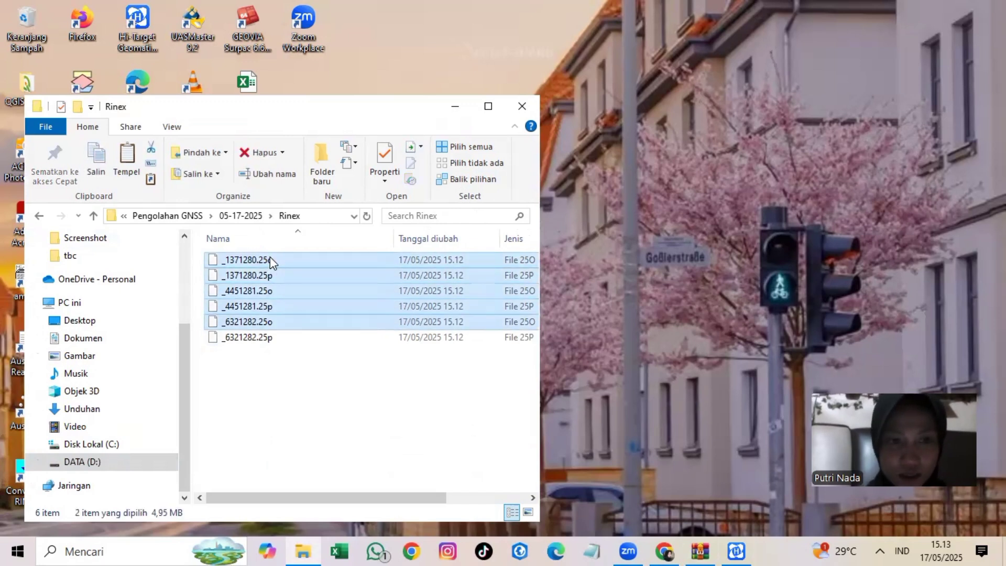
pyautogui.scroll(-5, 158, 440)
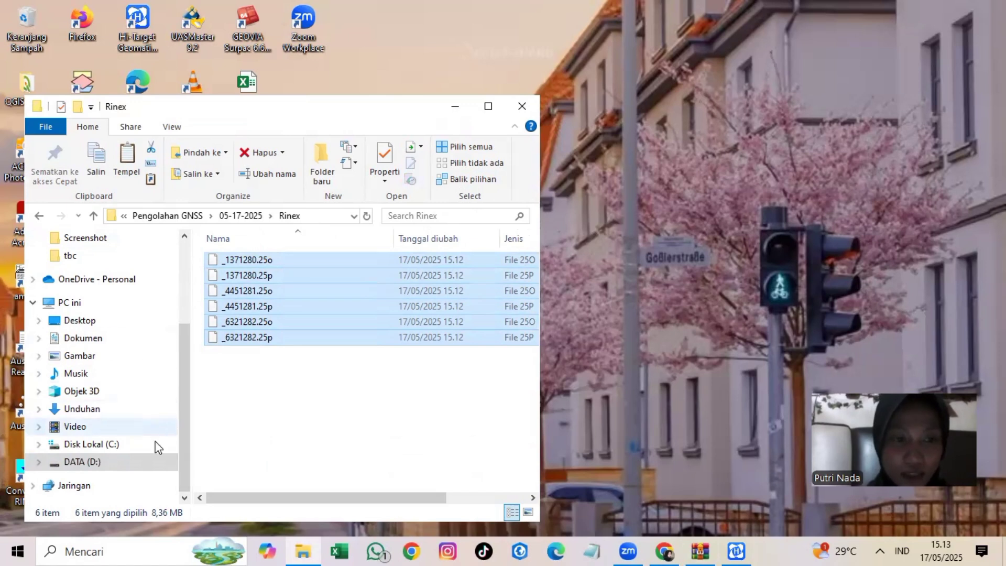
pyautogui.scroll(-1, 95, 368)
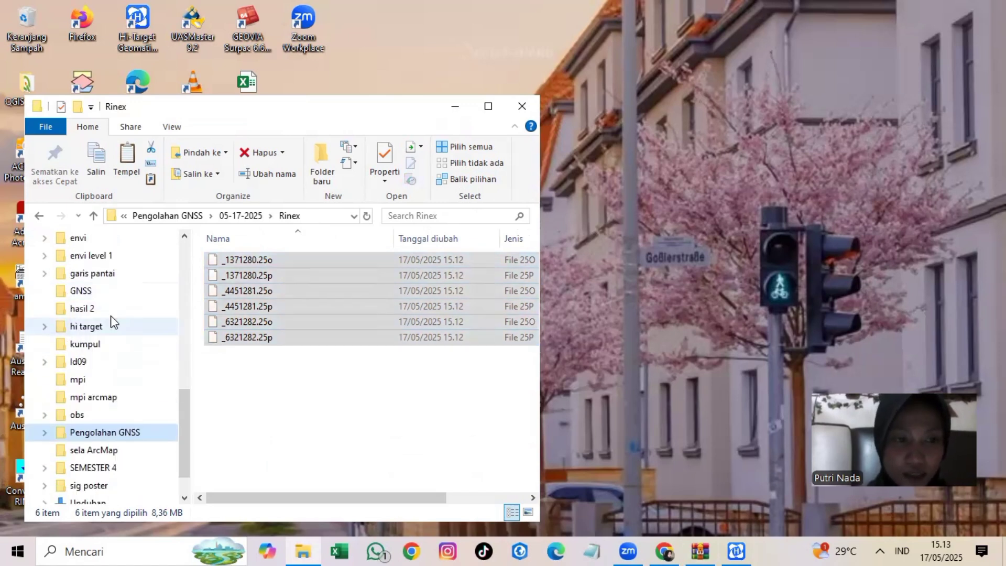
pyautogui.rightClick(245, 286)
pyautogui.click(323, 422)
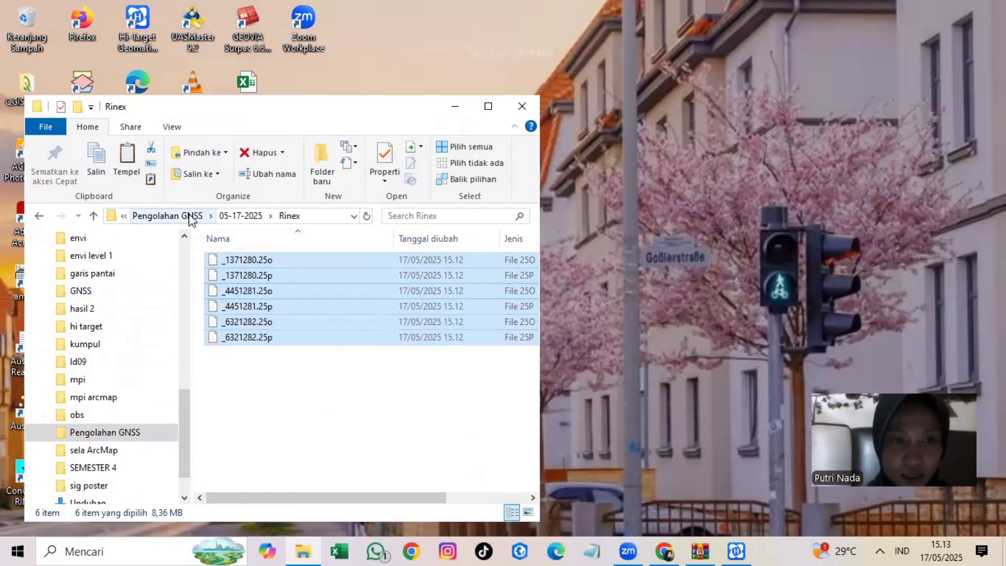
# Paste the copied RINEX files into the CORS folder of Pengolahan GNSS
pyautogui.click(192, 219)
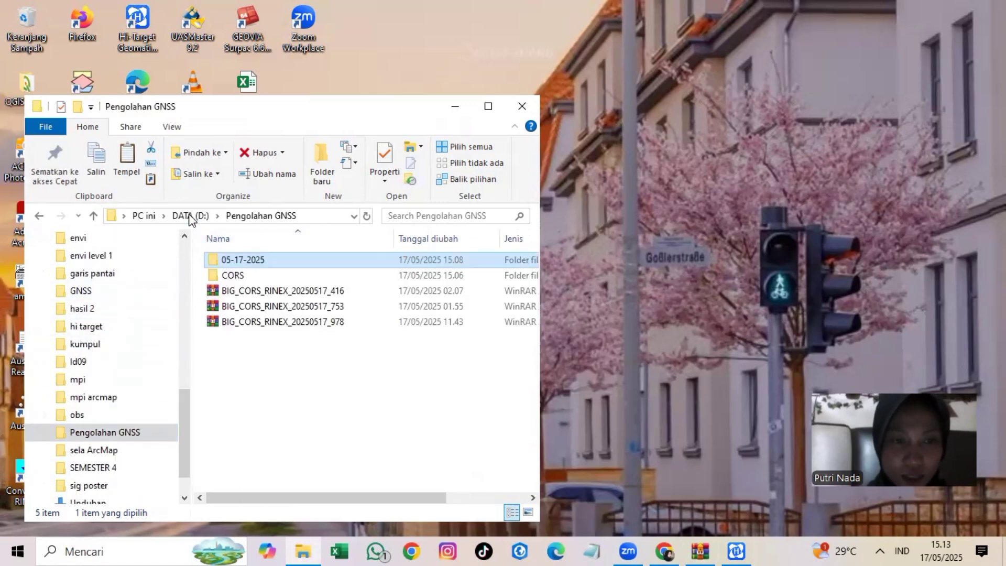
pyautogui.doubleClick(265, 276)
pyautogui.rightClick(288, 361)
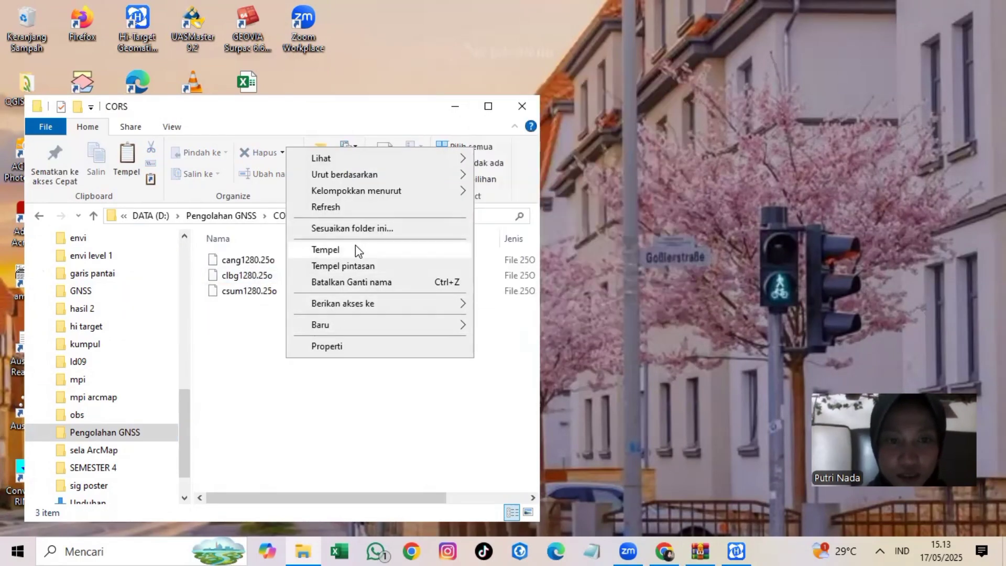
pyautogui.click(355, 250)
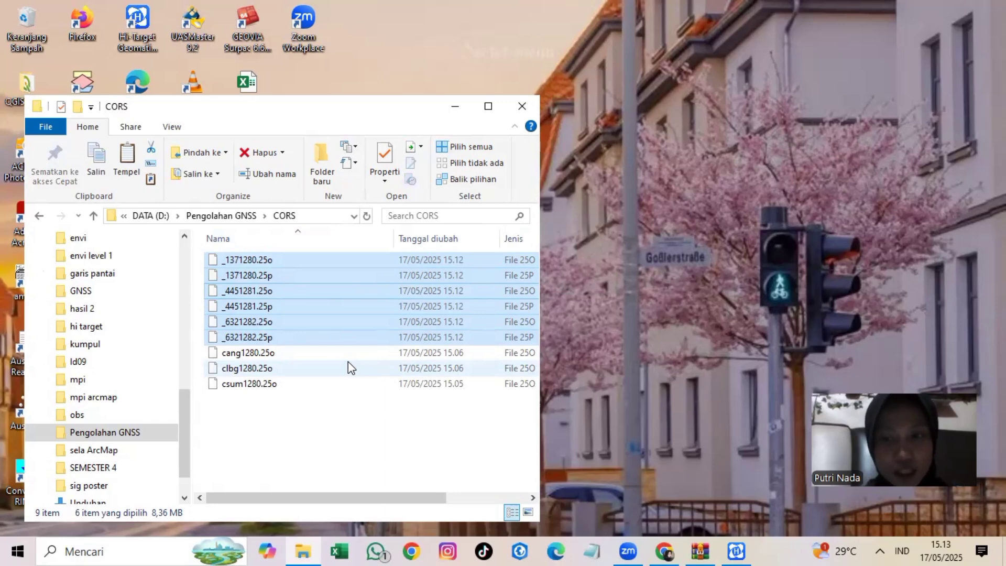
# Switch to Trimble Business Center and create a new project from the blank template
pyautogui.click(455, 106)
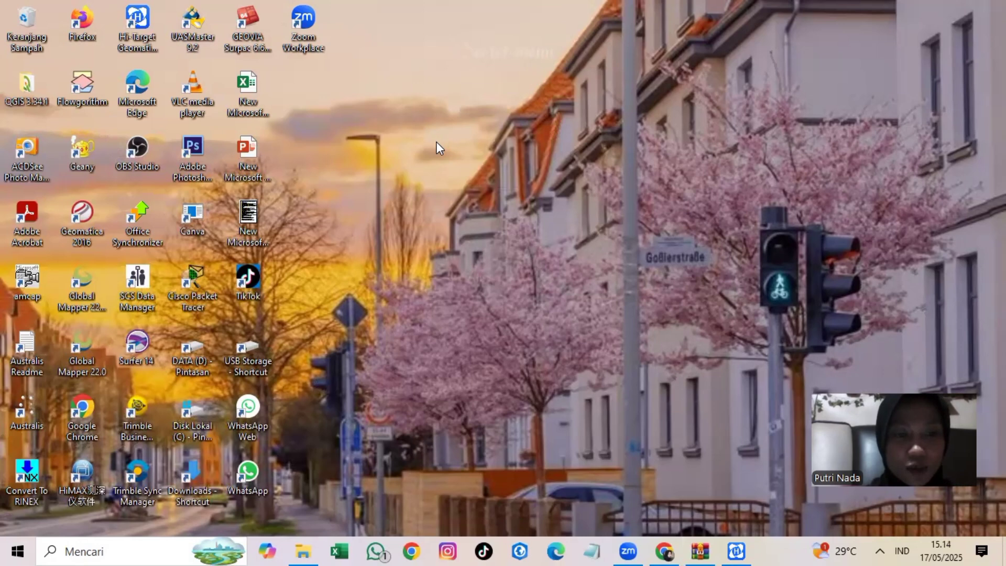
pyautogui.click(147, 425)
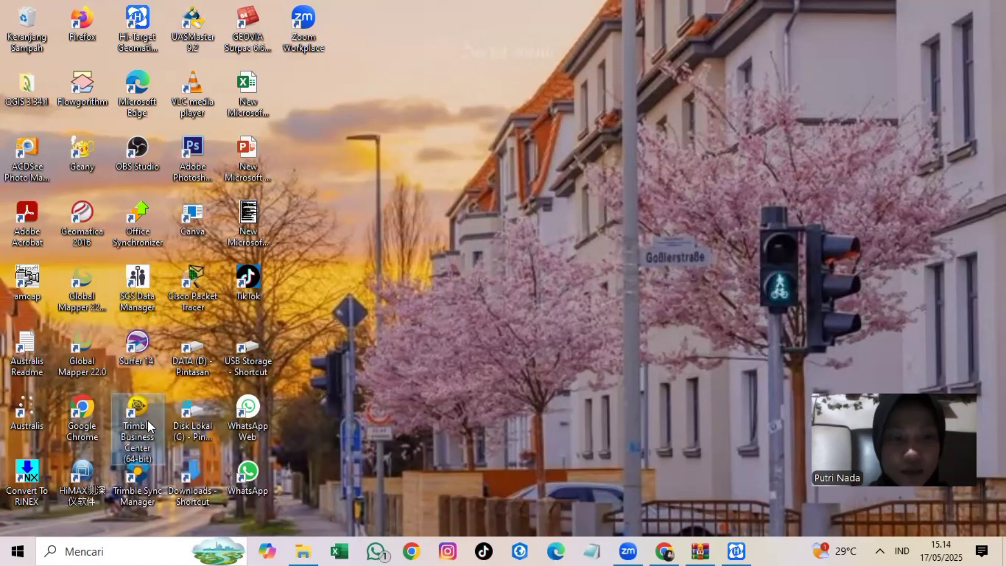
pyautogui.doubleClick(147, 420)
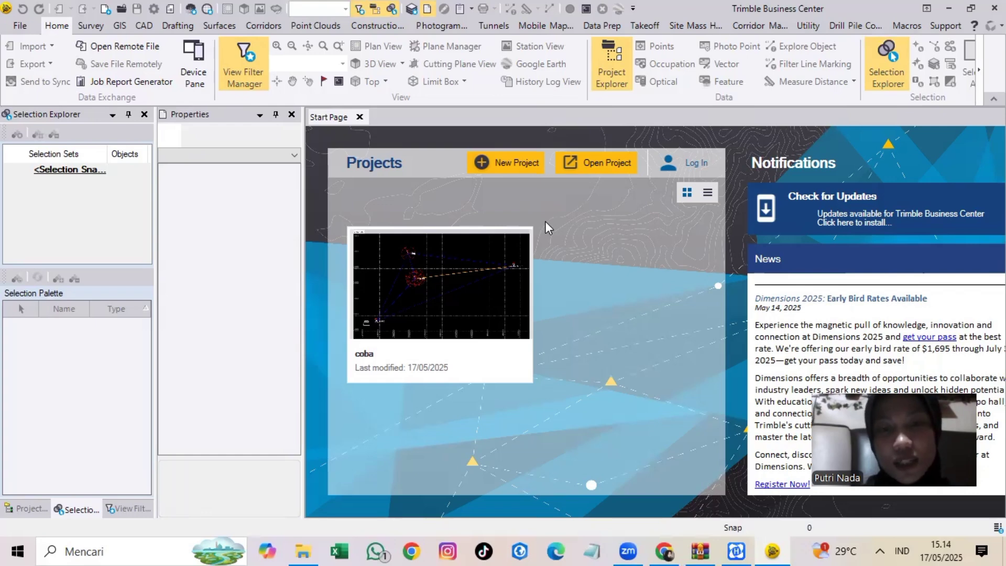
pyautogui.click(514, 162)
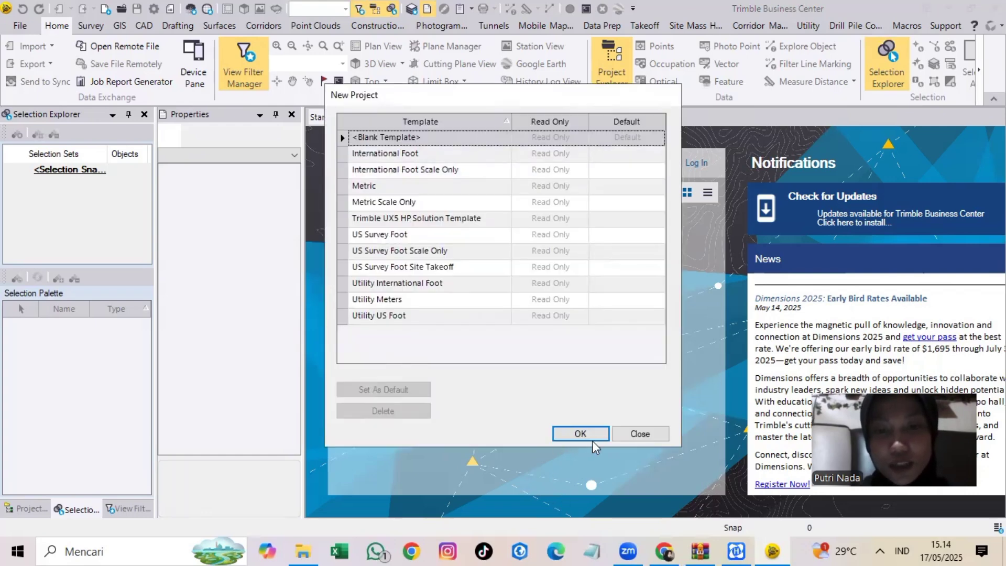
pyautogui.click(595, 431)
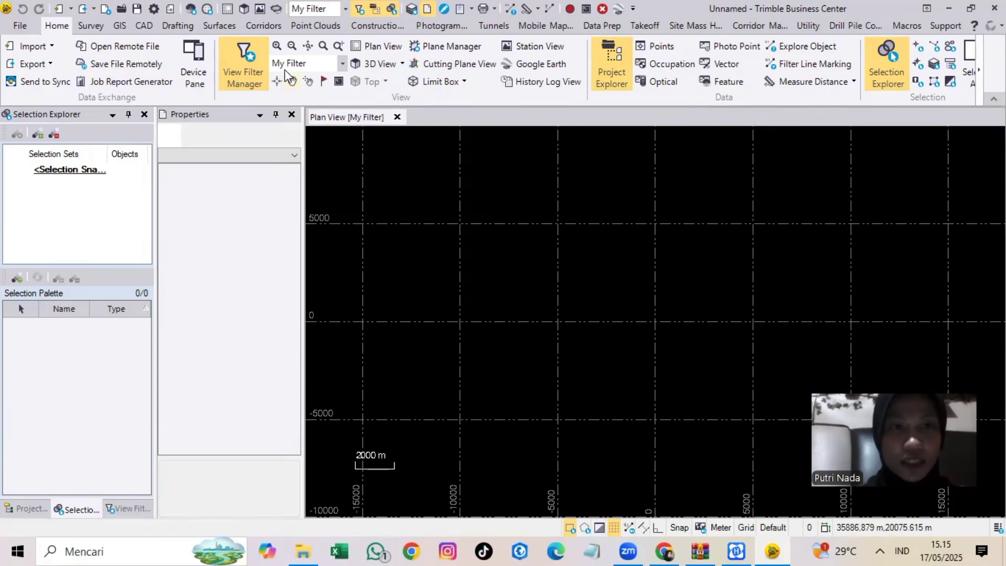
# In the project settings, change the coordinate system to group World wide/UTM, zone 48 South
pyautogui.click(154, 9)
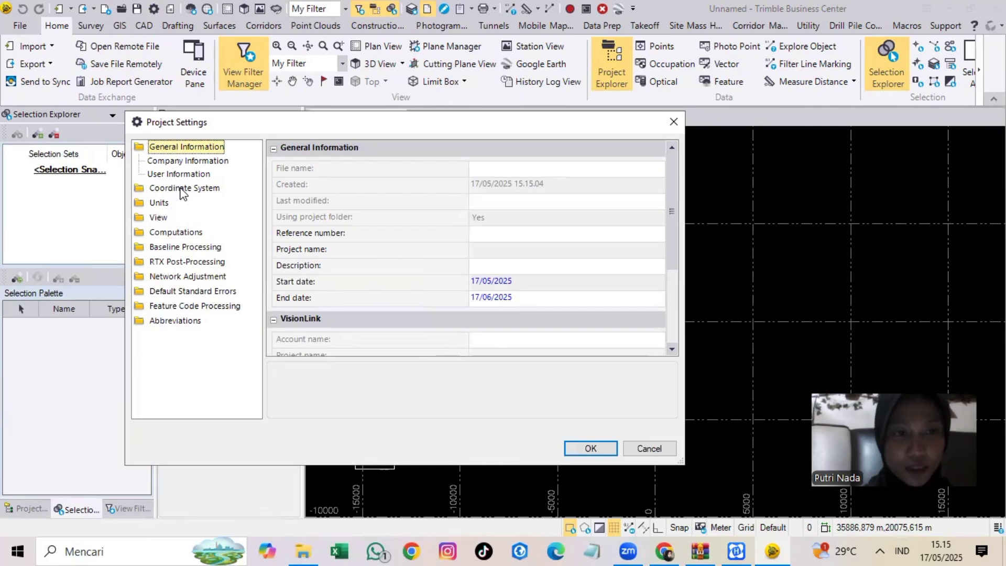
pyautogui.click(181, 190)
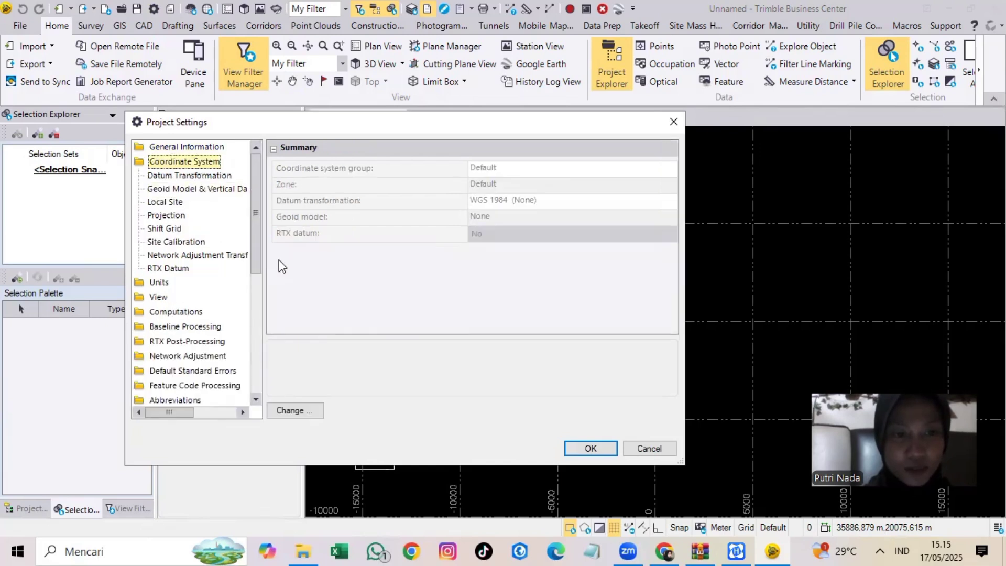
pyautogui.click(308, 410)
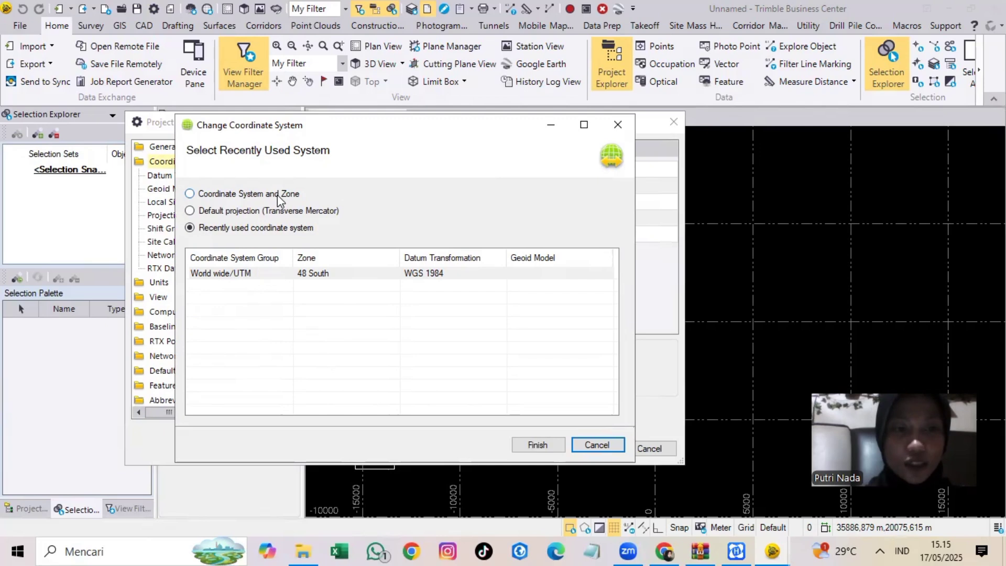
pyautogui.click(279, 196)
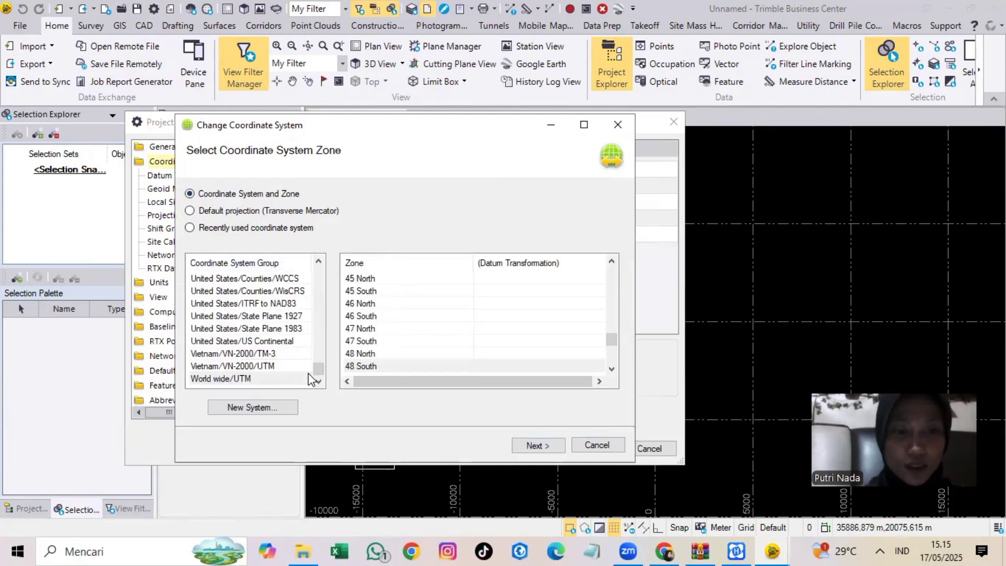
pyautogui.click(267, 378)
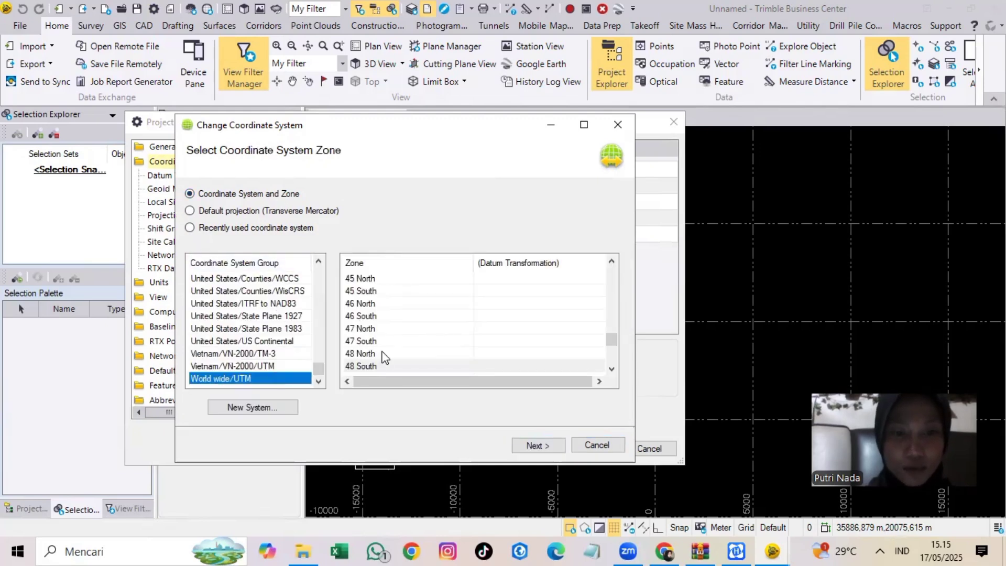
pyautogui.scroll(-3, 390, 340)
pyautogui.scroll(1, 378, 309)
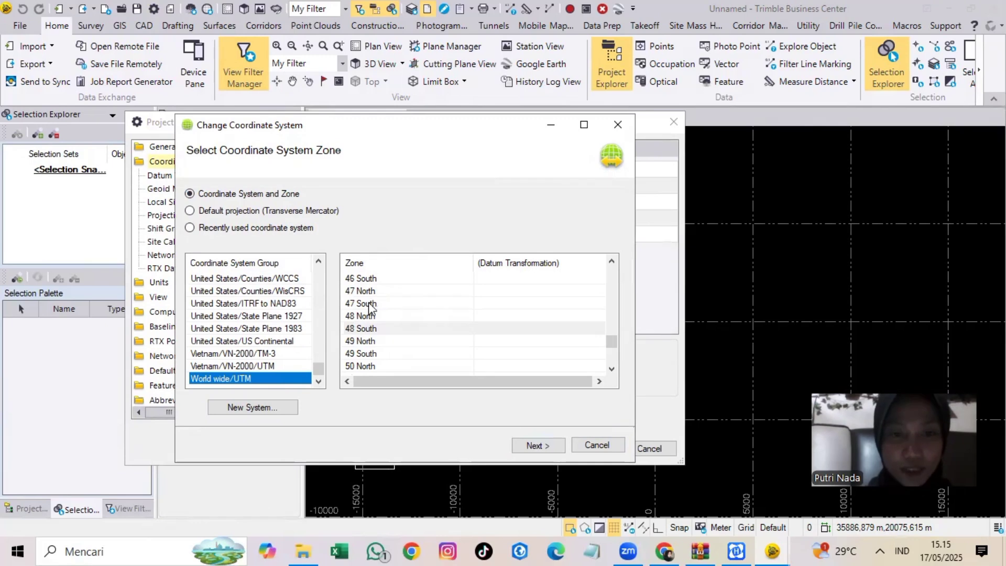
pyautogui.click(369, 316)
pyautogui.click(551, 446)
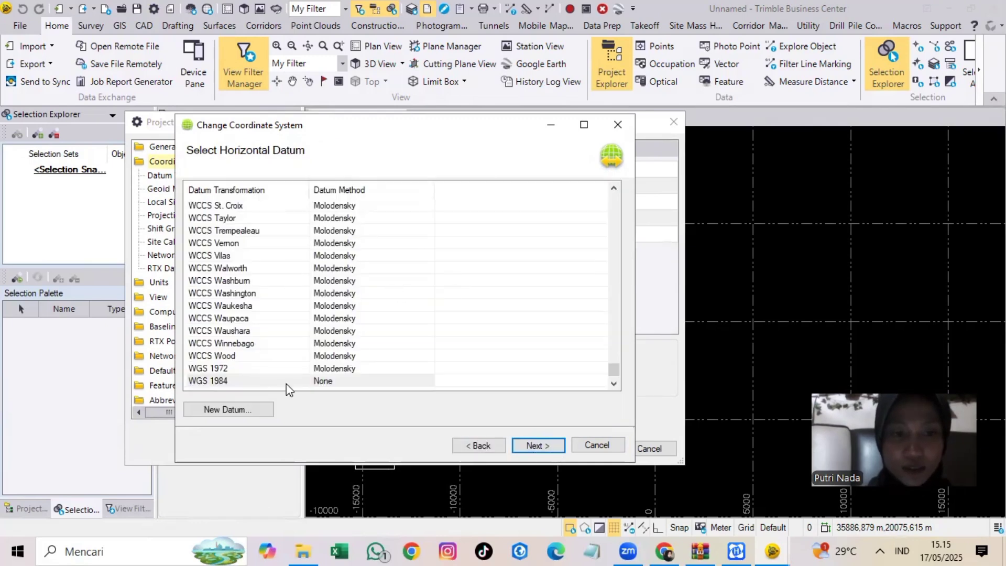
# Choose the WGS 1984 datum with no geoid model and finish the coordinate system change
pyautogui.click(239, 383)
pyautogui.click(530, 444)
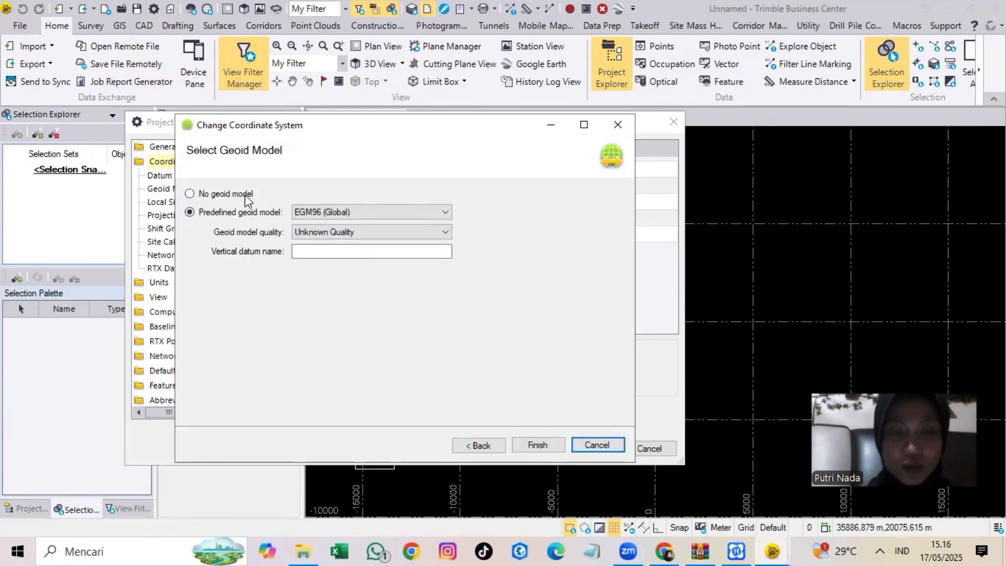
pyautogui.click(244, 197)
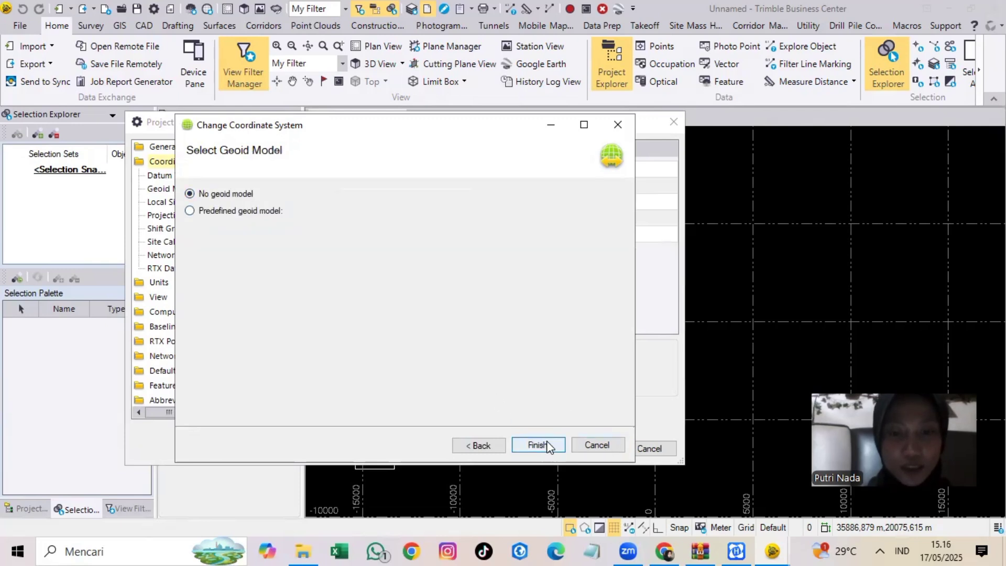
pyautogui.press('Return')
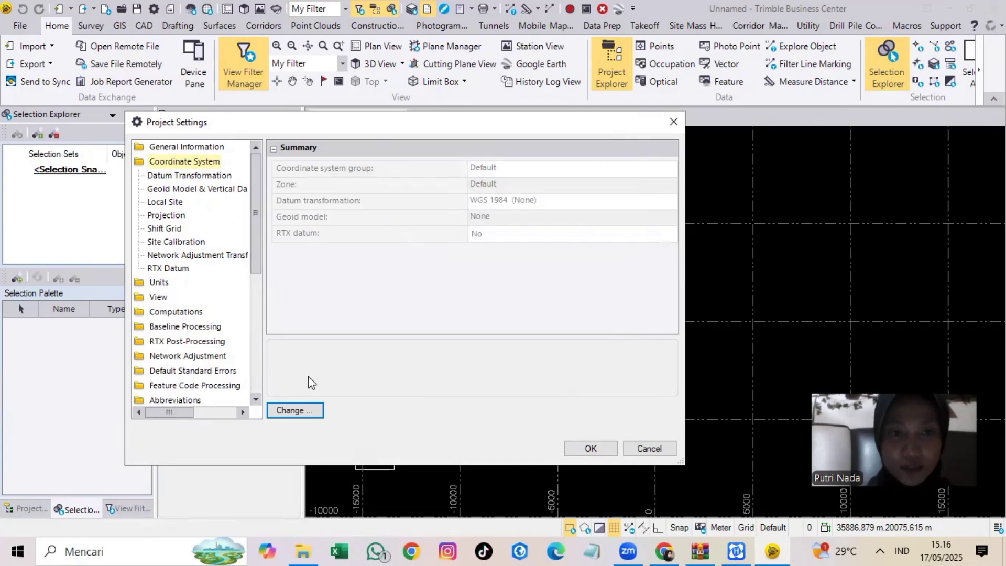
# Review the constellations in the baseline processing satellite settings and enable all QZSS satellites
pyautogui.moveTo(255, 252); pyautogui.dragTo(262, 288)
pyautogui.click(193, 258)
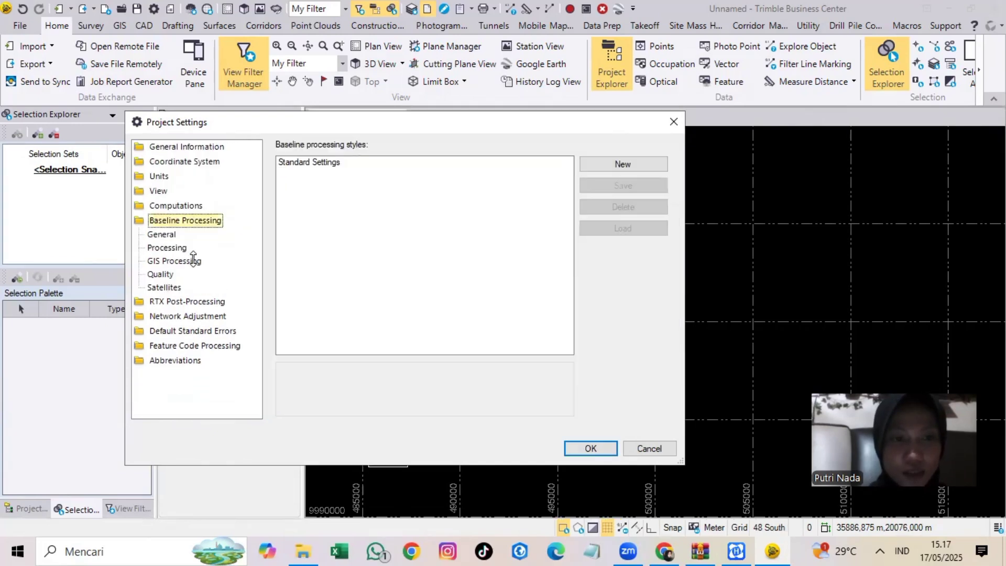
pyautogui.press('Down')
pyautogui.press('Down')
pyautogui.press('Down')
pyautogui.press('Down')
pyautogui.press('Down')
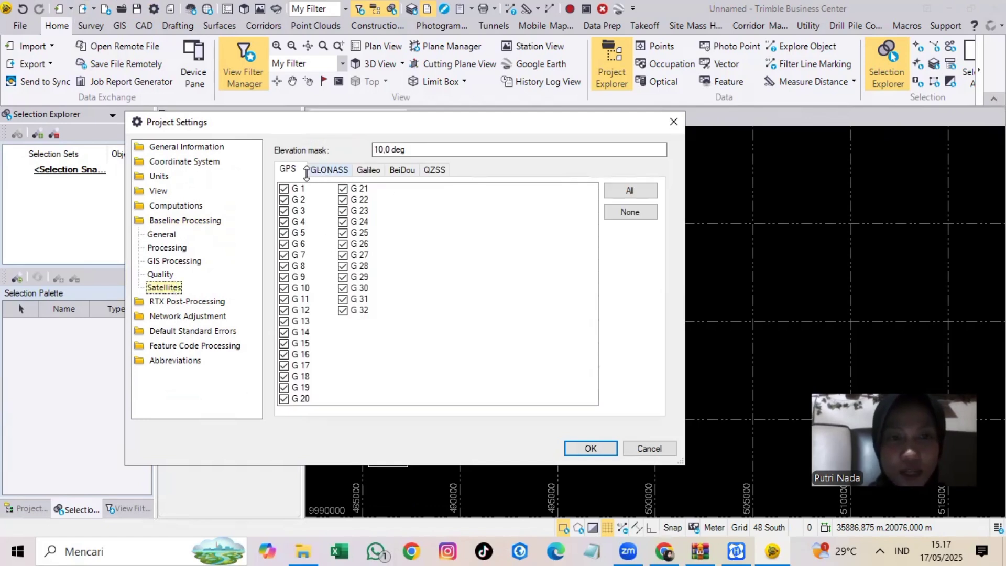
pyautogui.click(321, 170)
pyautogui.click(367, 170)
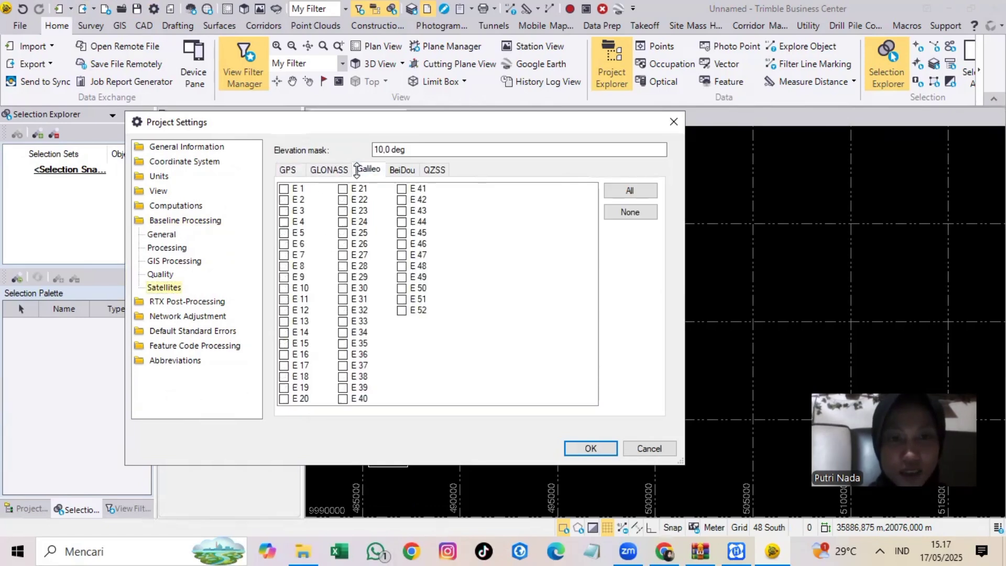
pyautogui.click(392, 171)
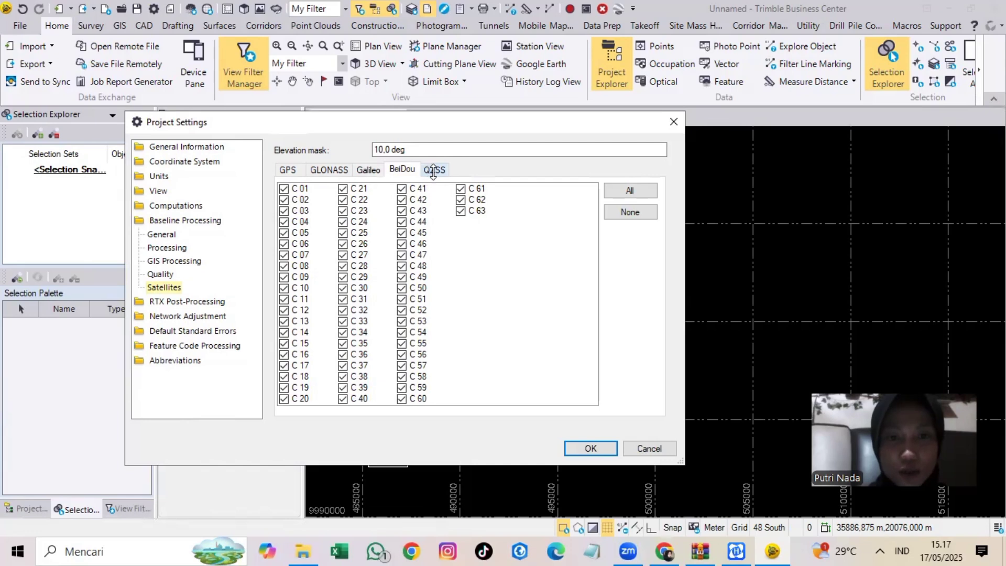
pyautogui.click(433, 170)
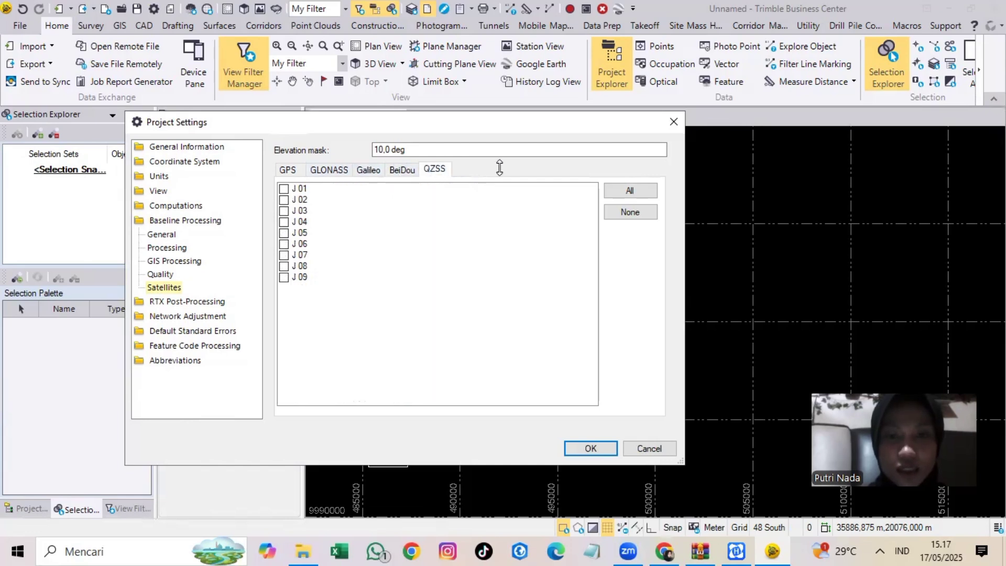
pyautogui.click(620, 192)
# Enable all Galileo satellites for baseline processing, check the other constellations and apply the project settings
pyautogui.click(402, 170)
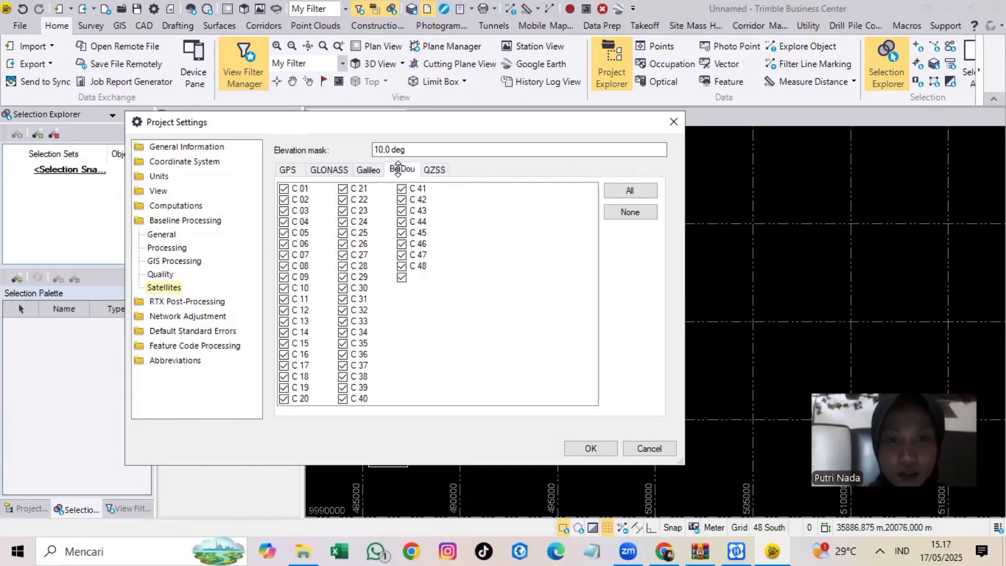
pyautogui.click(361, 171)
pyautogui.click(628, 191)
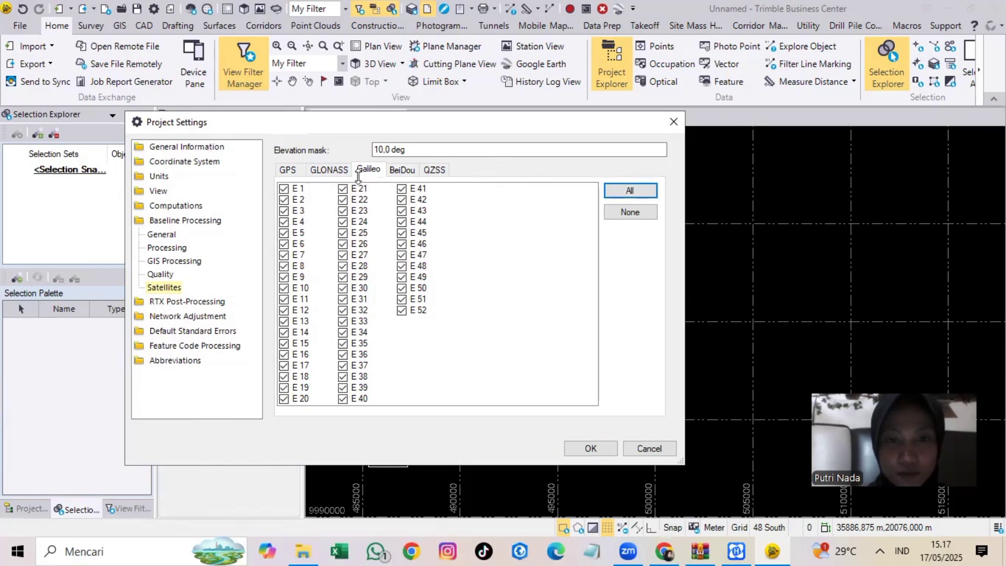
pyautogui.click(329, 170)
pyautogui.click(288, 169)
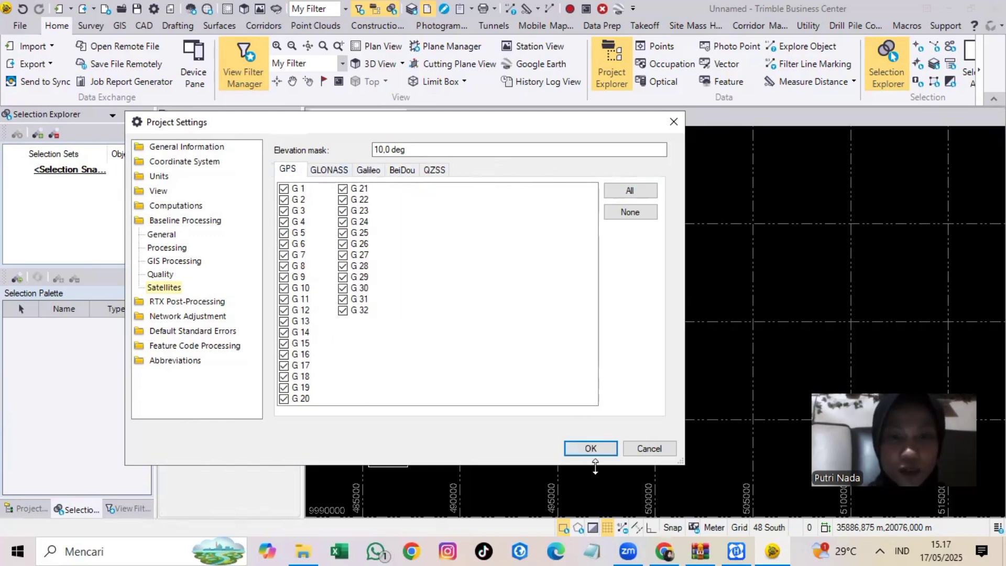
pyautogui.click(591, 449)
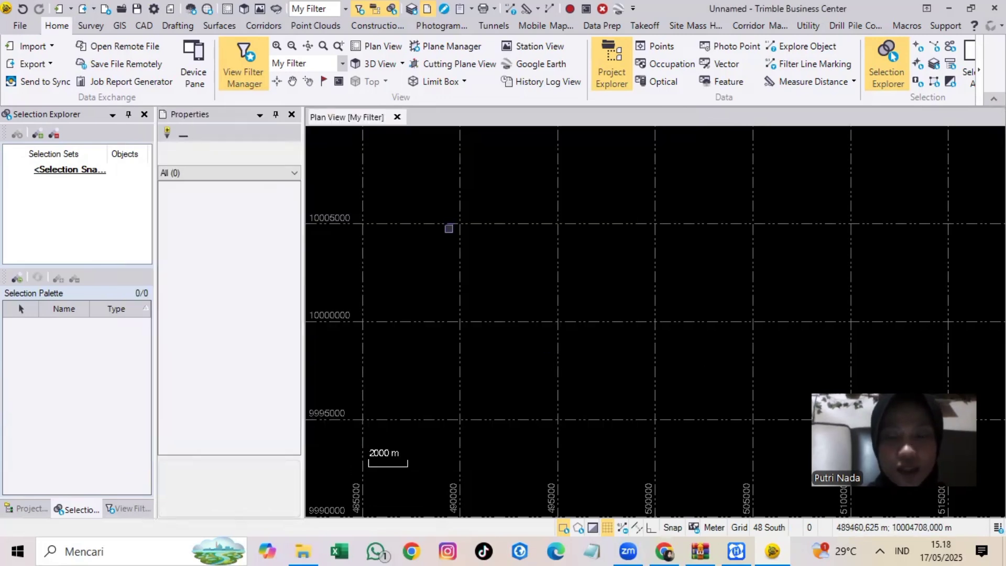
# Start an import and set the import folder to D:\Pengolahan GNSS\CORS
pyautogui.click(50, 51)
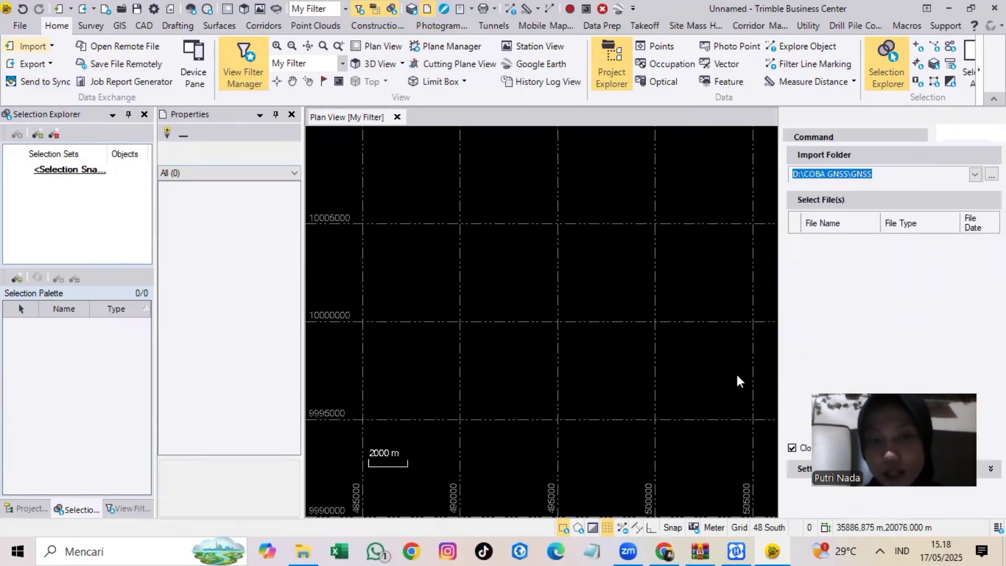
pyautogui.click(856, 255)
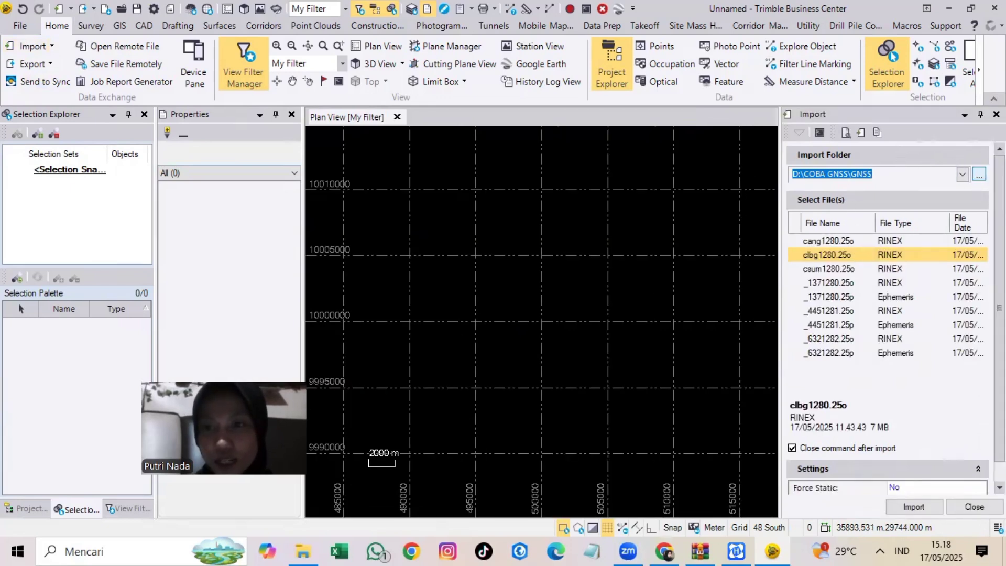
pyautogui.click(979, 174)
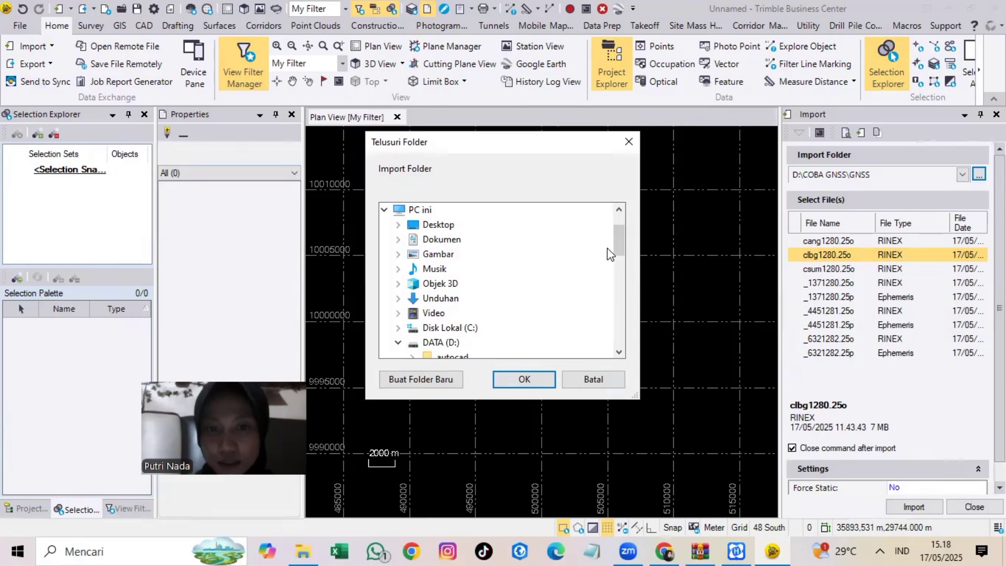
pyautogui.moveTo(618, 246); pyautogui.dragTo(621, 294)
pyautogui.moveTo(621, 293); pyautogui.dragTo(620, 312)
pyautogui.click(412, 298)
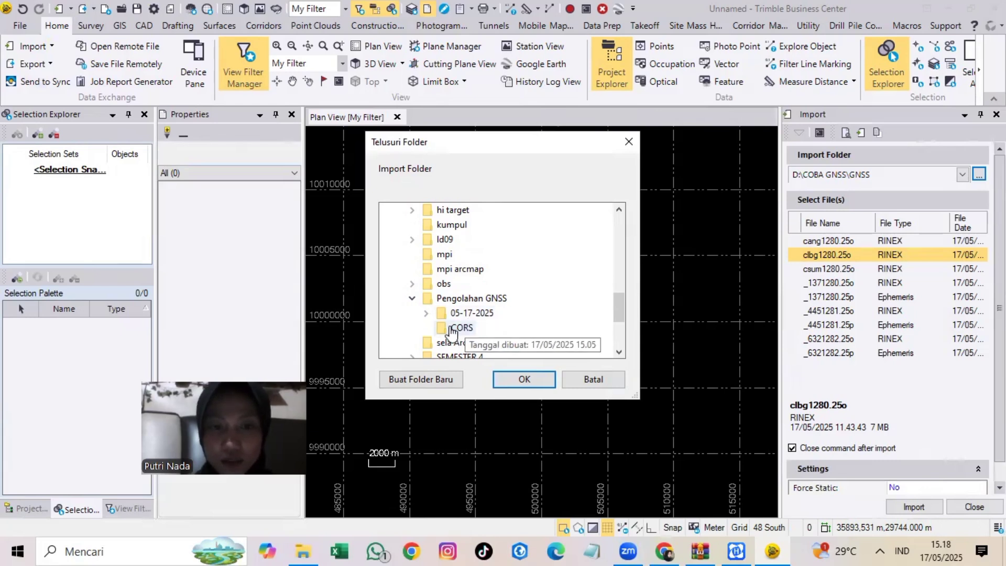
pyautogui.click(426, 313)
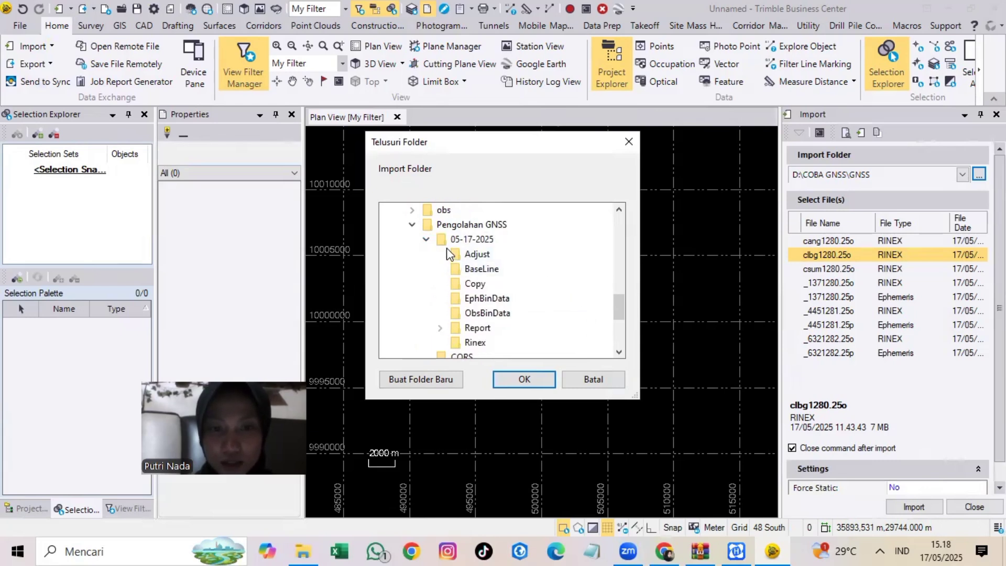
pyautogui.click(426, 239)
pyautogui.click(470, 259)
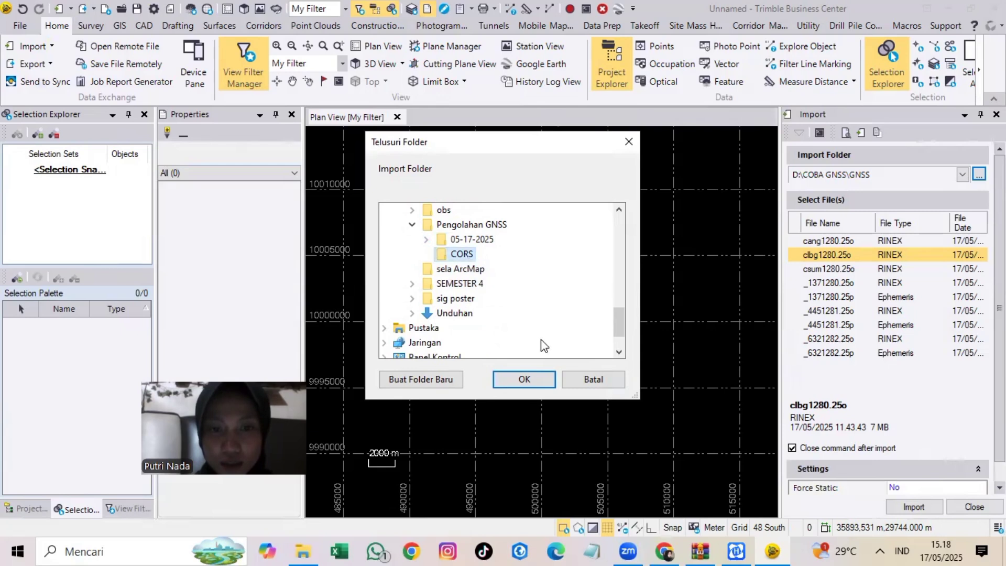
pyautogui.click(524, 379)
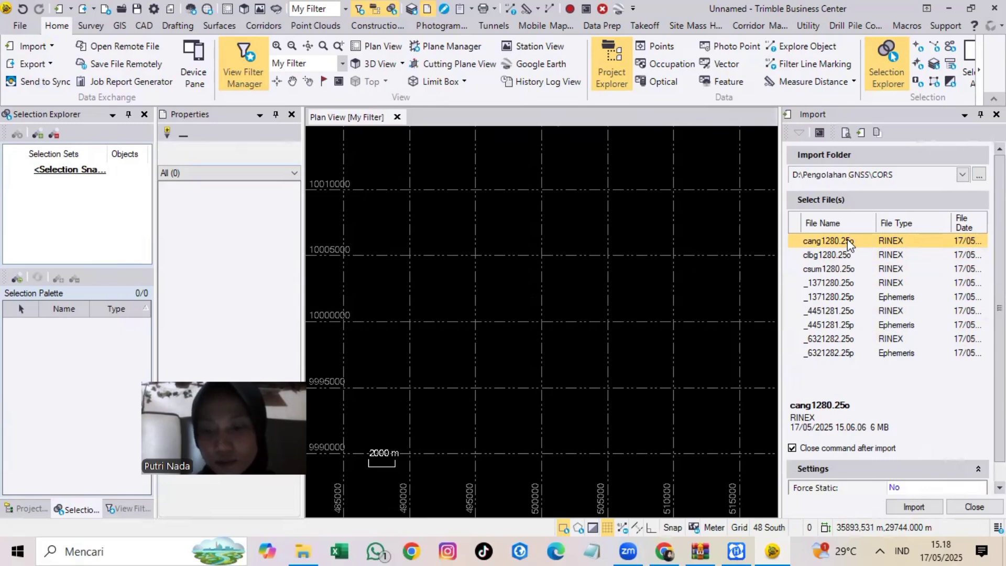
# Select all the RINEX and ephemeris files, from cang1280.25o to _6321282.25p, and import them
pyautogui.hotkey('shift', 'Down')
pyautogui.hotkey('shift', 'Down')
pyautogui.hotkey('shift', 'Down')
pyautogui.hotkey('shift', 'Down')
pyautogui.hotkey('shift', 'Down')
pyautogui.hotkey('shift', 'Down')
pyautogui.hotkey('shift', 'Down')
pyautogui.hotkey('shift', 'Down')
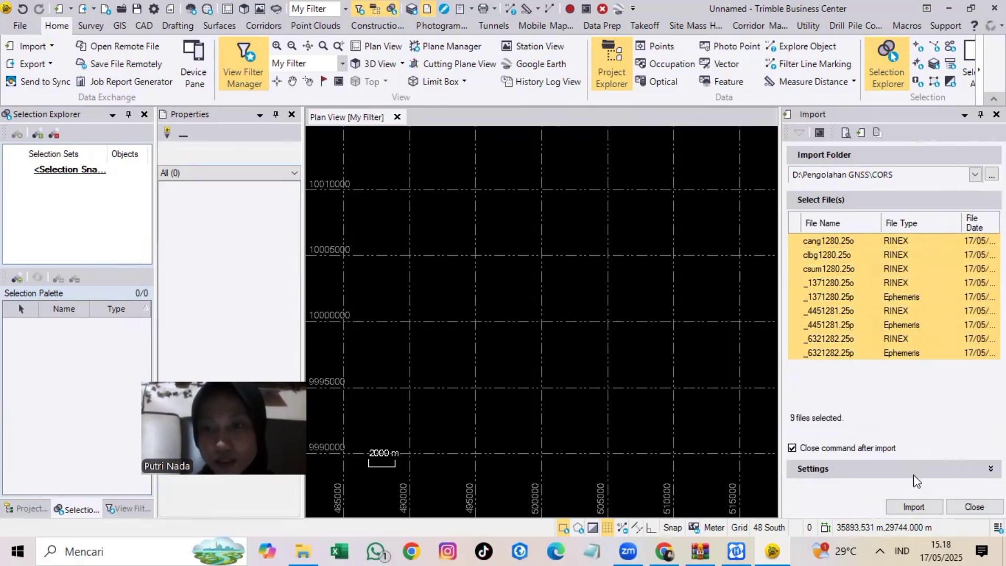
pyautogui.click(914, 507)
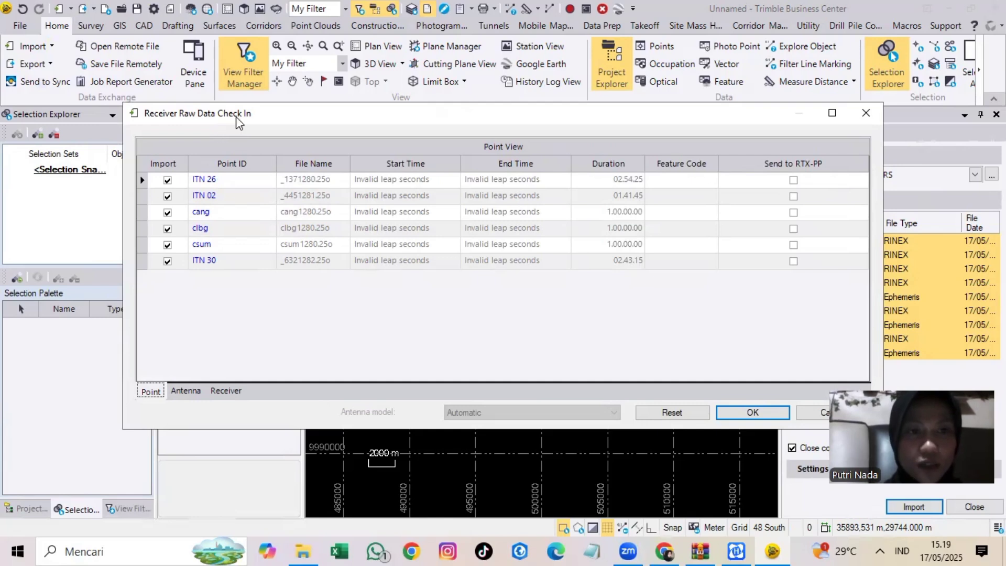
# Review the raw data check-in points by sorting them on point ID, file name, import state, start time and end time
pyautogui.click(236, 162)
pyautogui.click(297, 163)
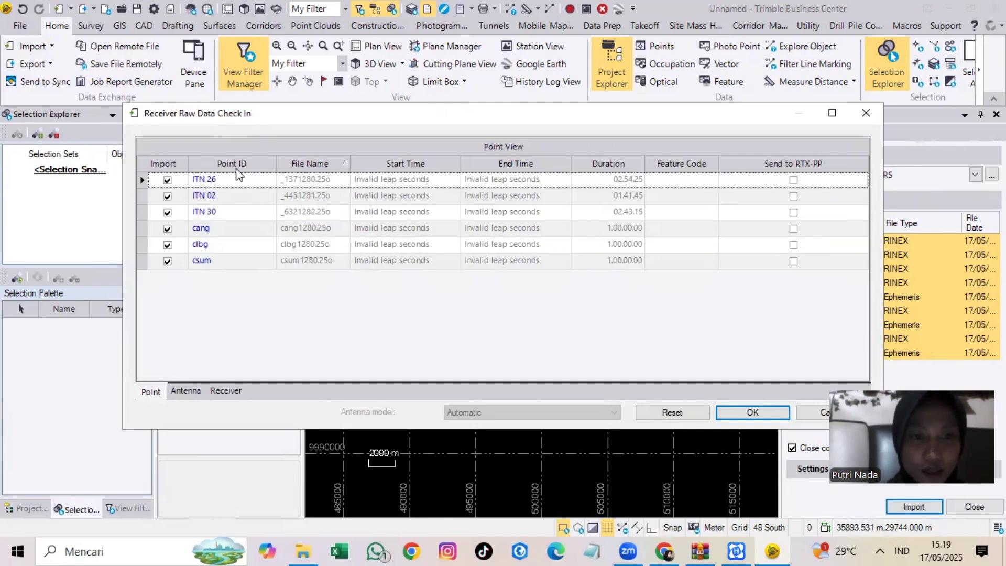
pyautogui.click(168, 164)
pyautogui.click(440, 167)
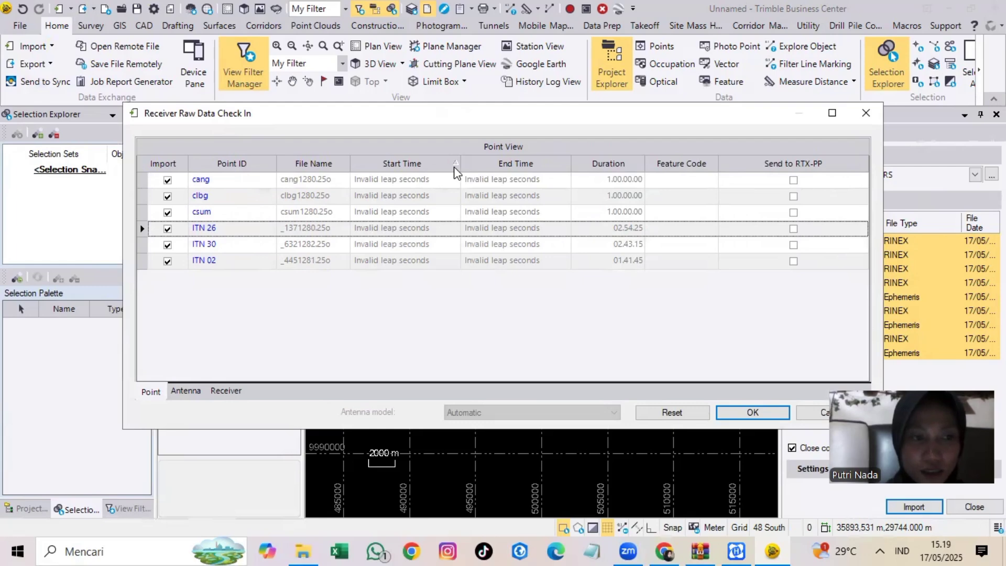
pyautogui.click(494, 167)
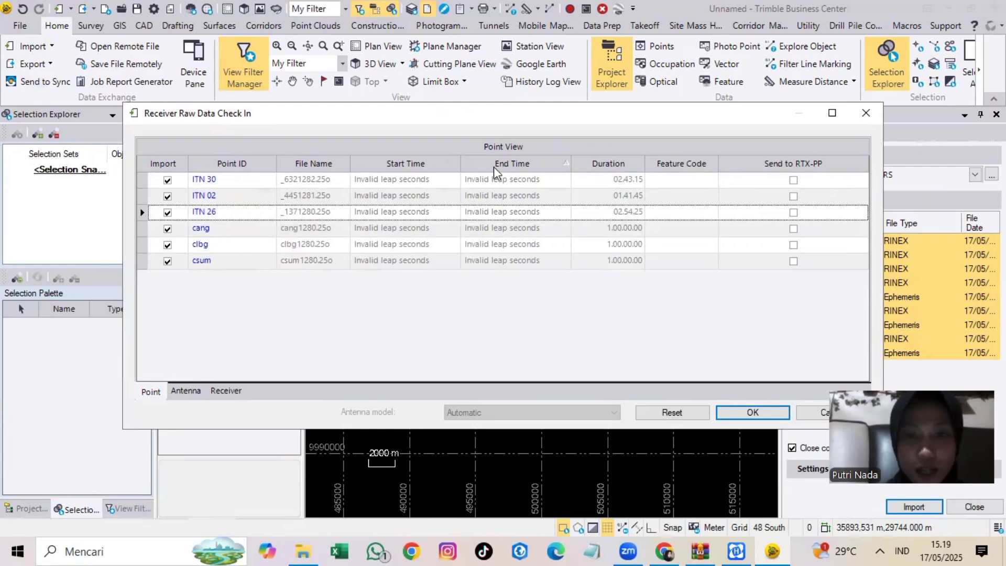
pyautogui.click(494, 167)
# Set the antenna manufacturer of ITN 30 to Hi-Target, accept the raw data check-in and skip the import summary
pyautogui.click(186, 391)
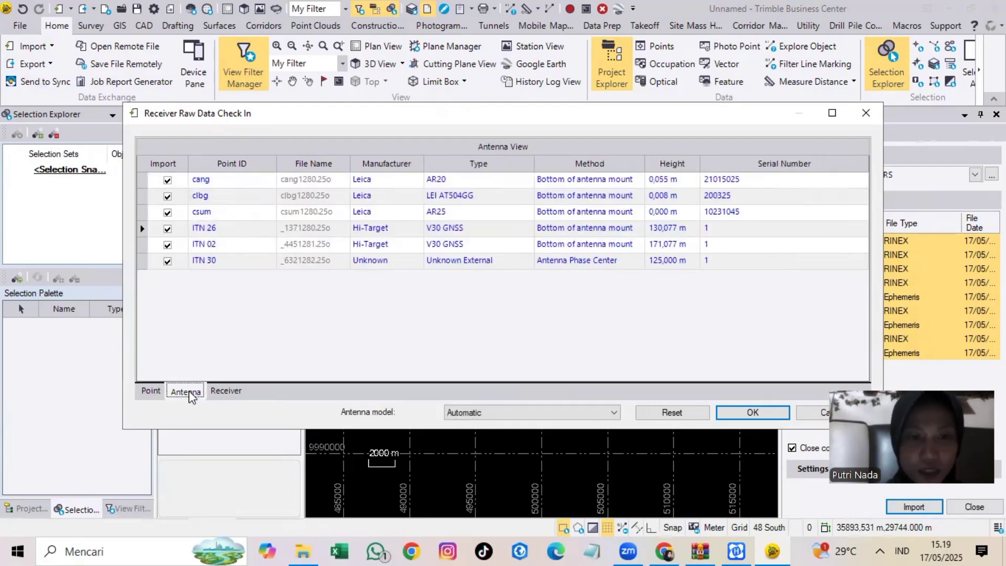
pyautogui.click(387, 267)
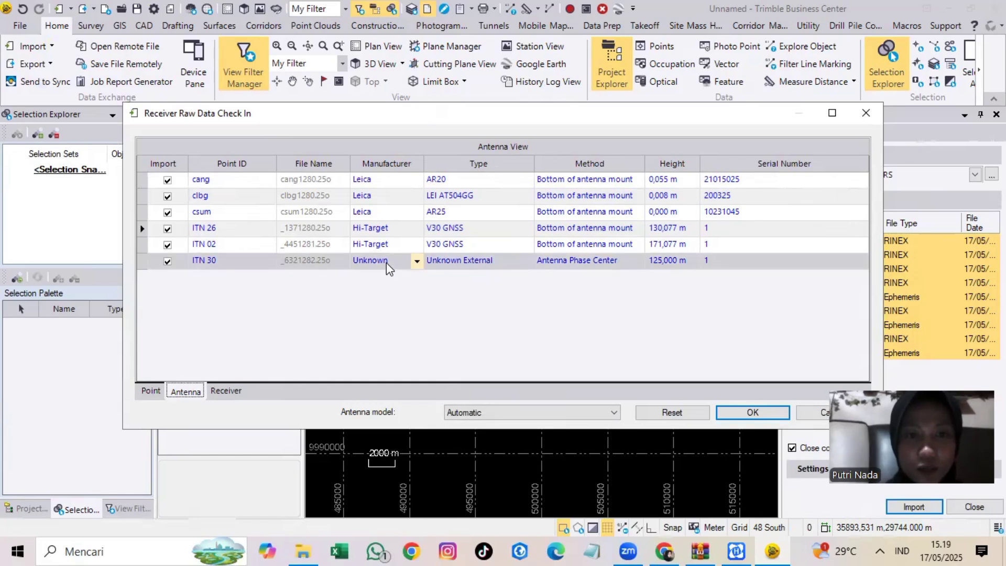
pyautogui.click(417, 261)
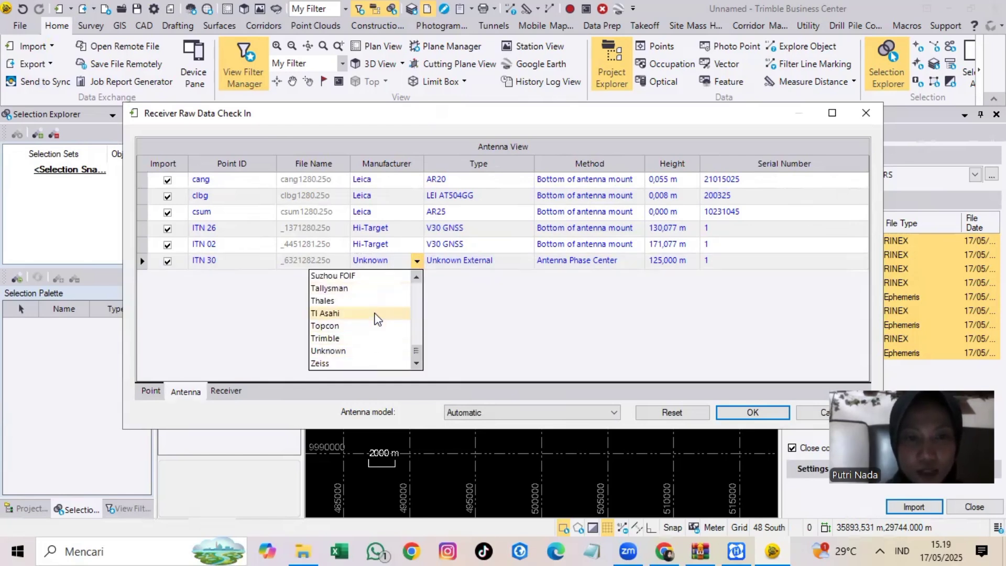
pyautogui.scroll(7, 378, 315)
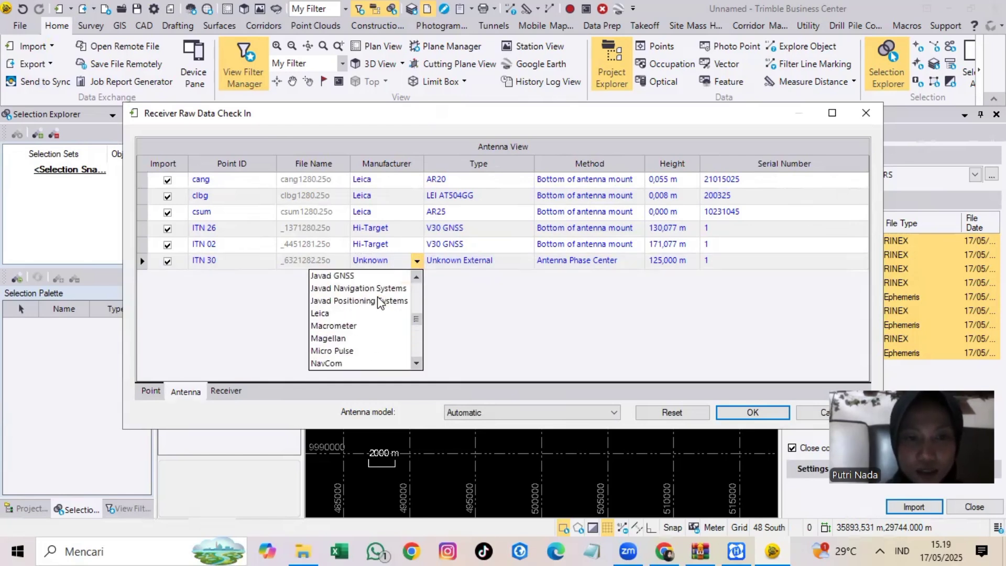
pyautogui.scroll(3, 378, 303)
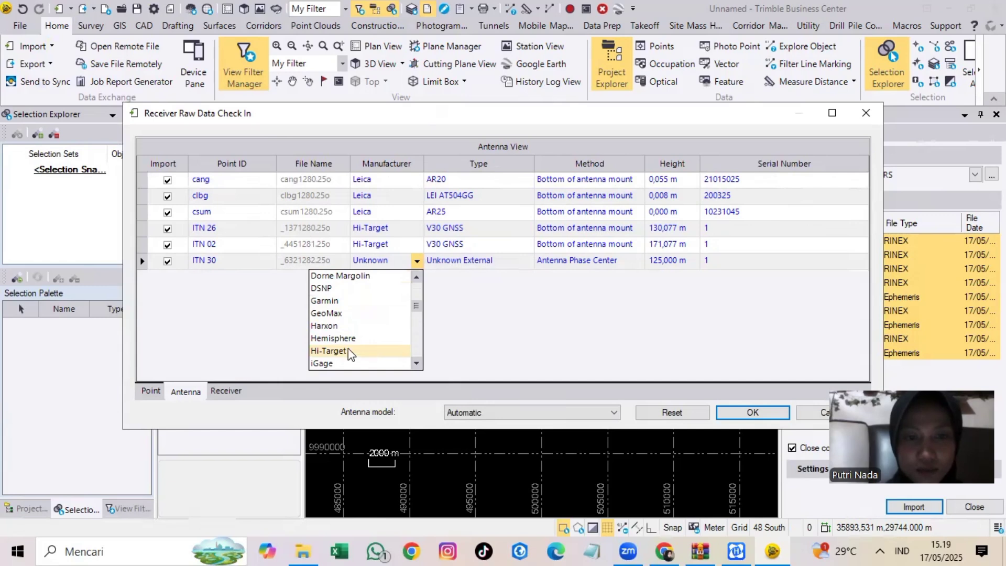
pyautogui.click(350, 352)
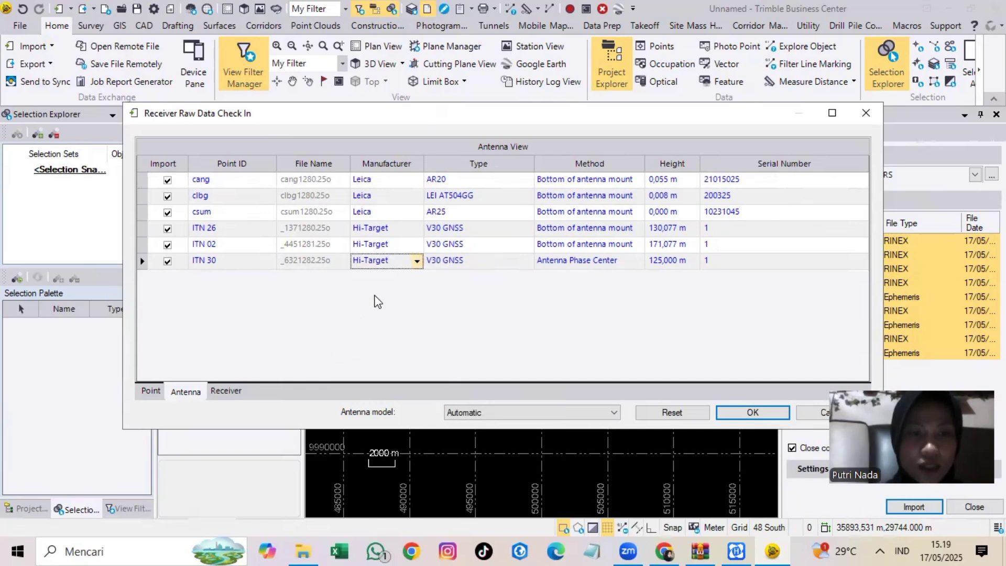
pyautogui.click(751, 412)
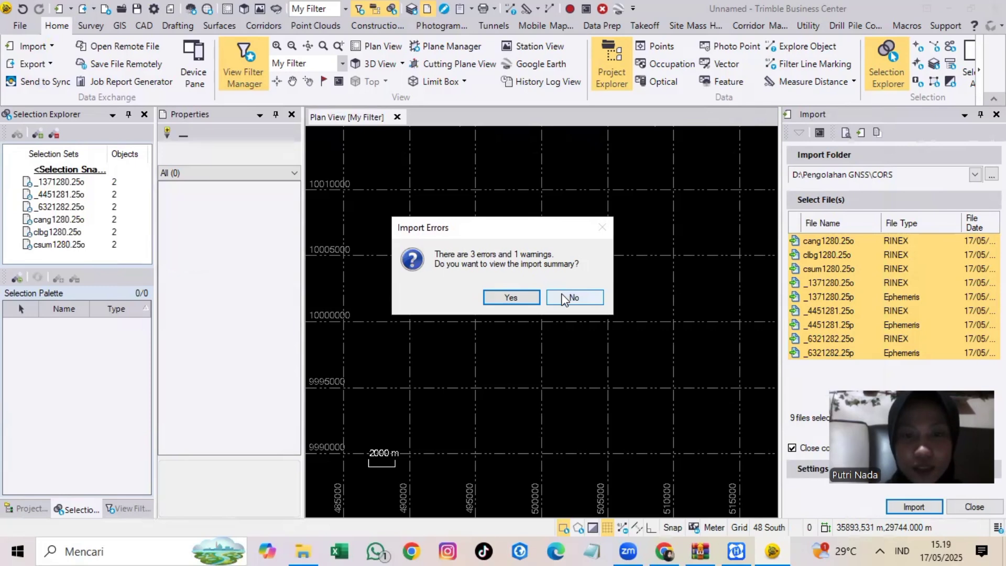
pyautogui.click(564, 298)
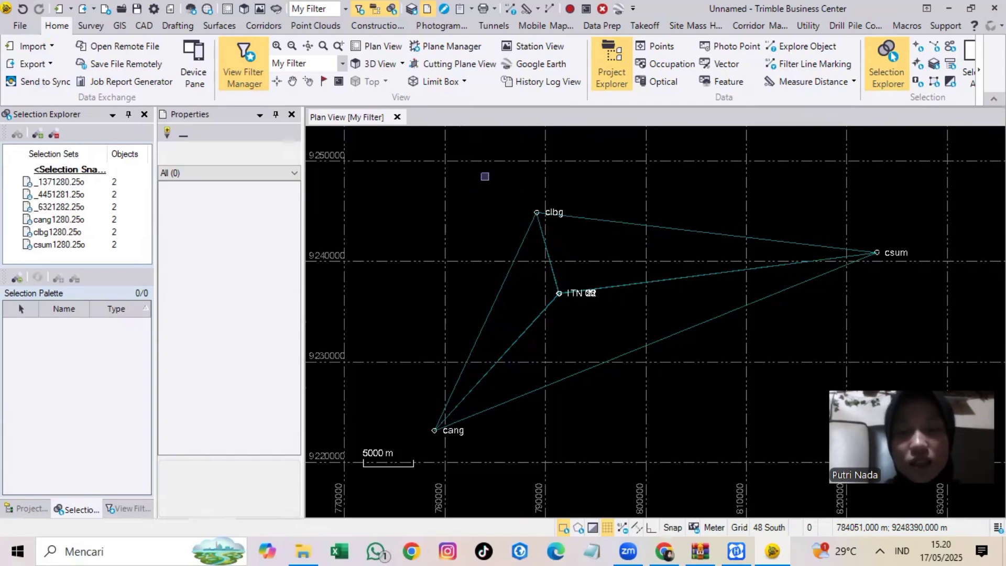
# Add a grid coordinate to point cang with control quality for both its horizontal position and elevation
pyautogui.moveTo(490, 336); pyautogui.dragTo(442, 383)
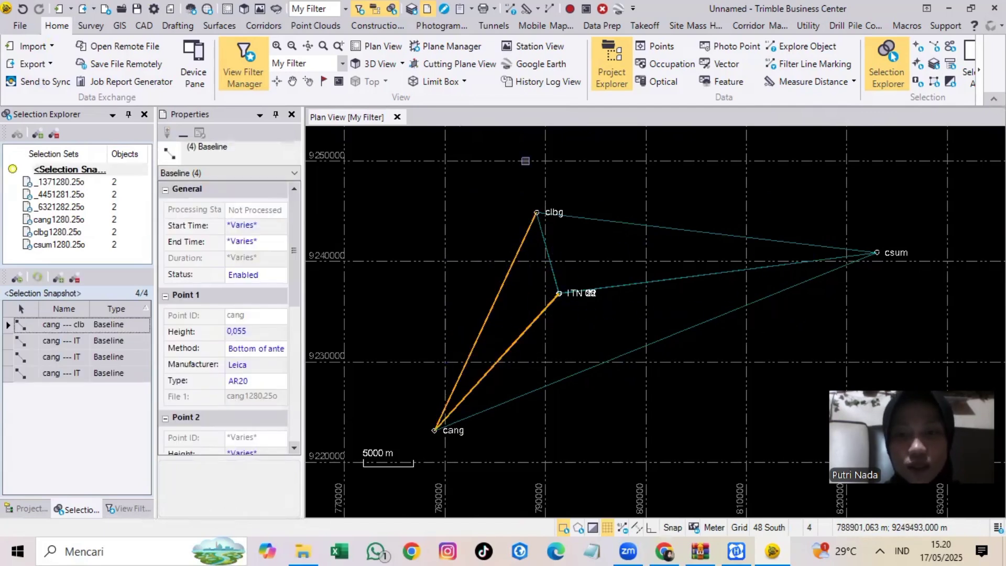
pyautogui.press('Escape')
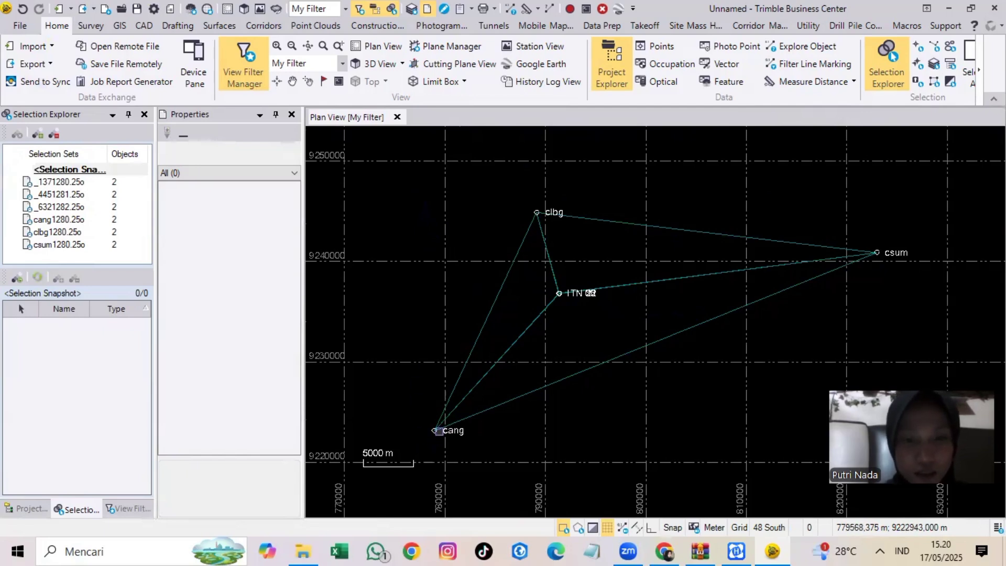
pyautogui.click(452, 430)
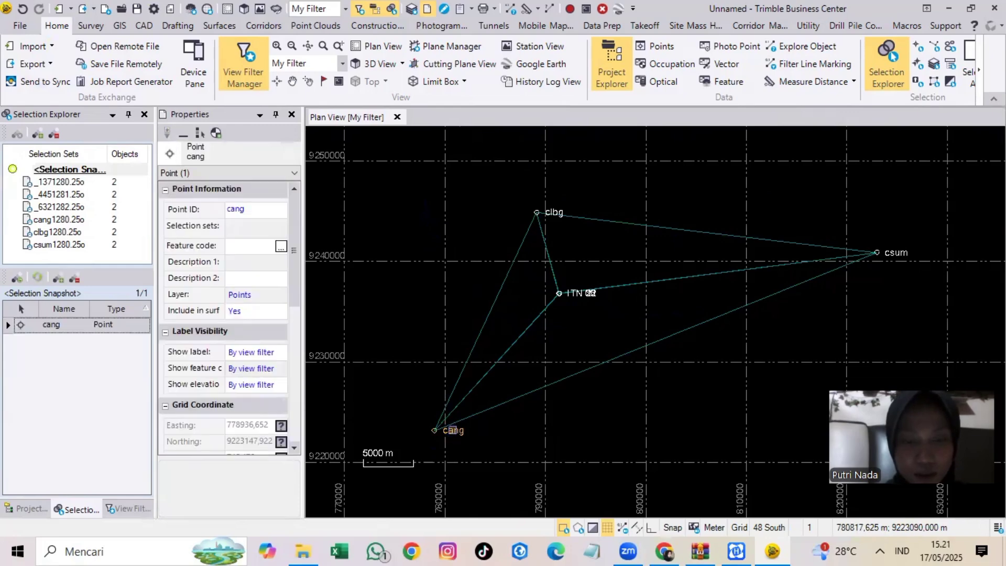
pyautogui.rightClick(452, 430)
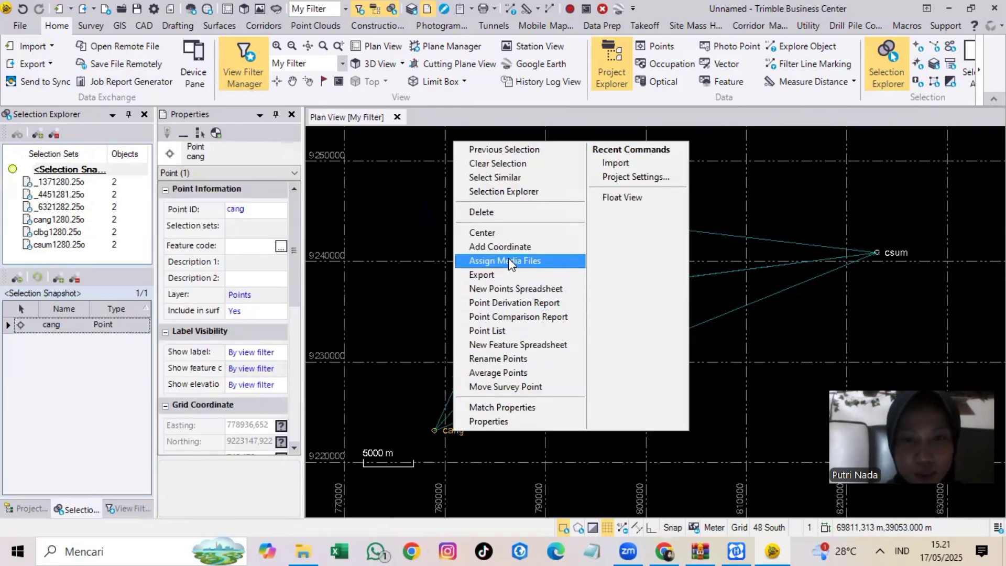
pyautogui.click(516, 247)
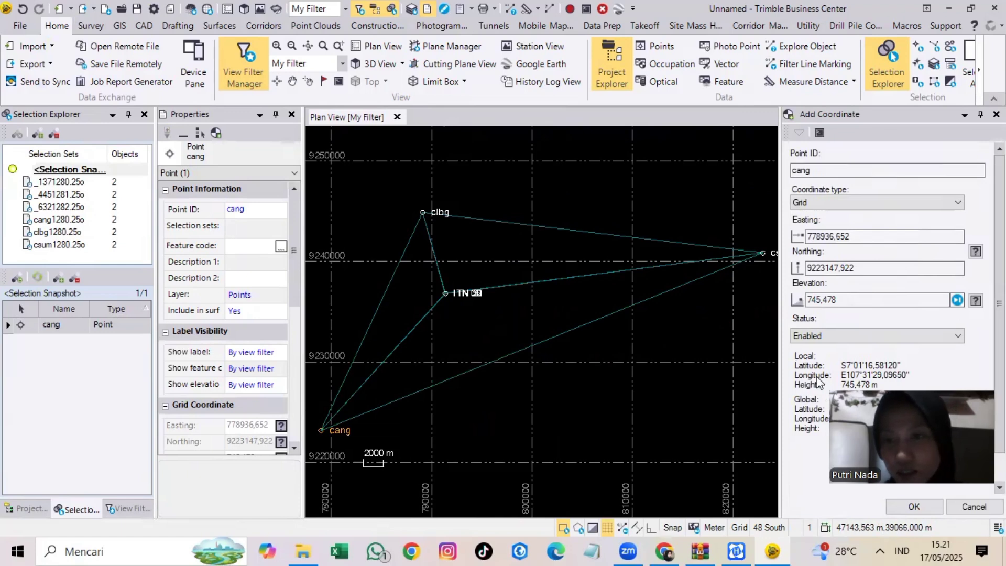
pyautogui.click(976, 252)
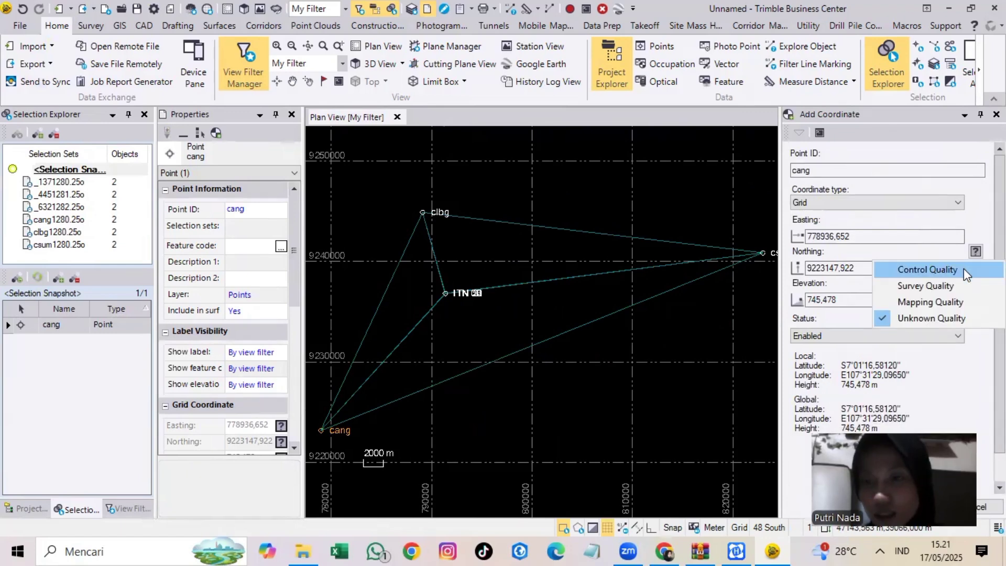
pyautogui.click(964, 268)
pyautogui.click(976, 301)
pyautogui.click(955, 316)
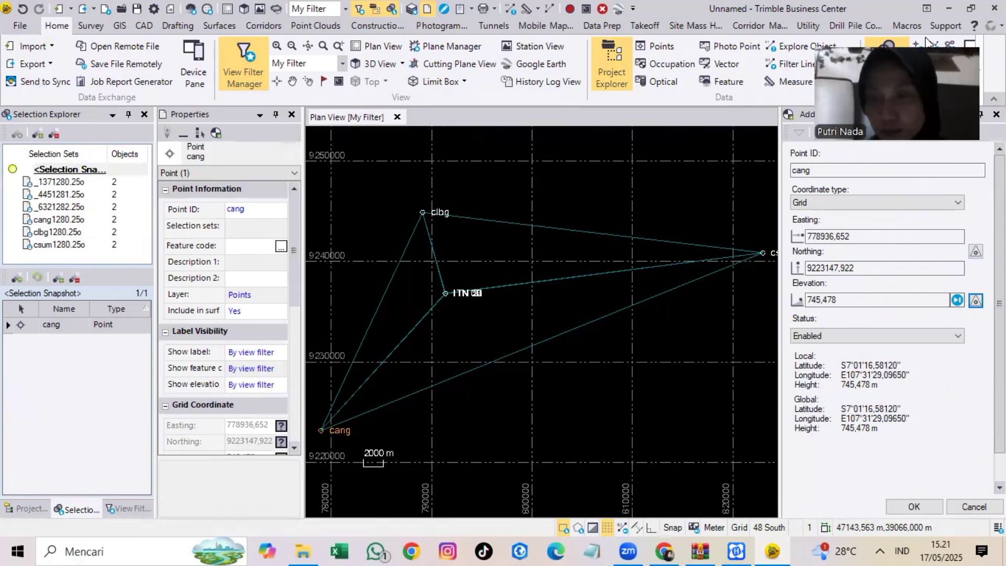
pyautogui.click(915, 507)
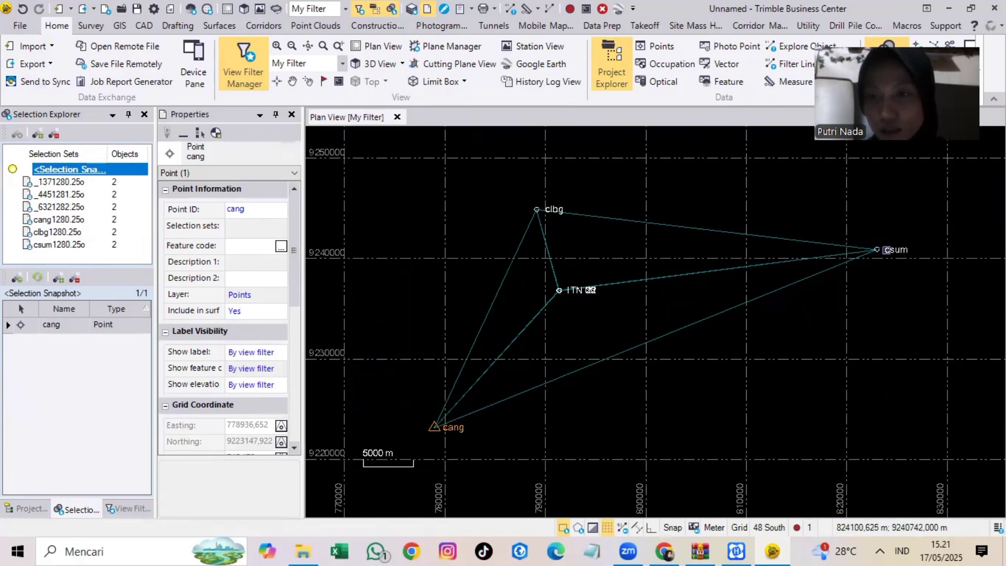
# Add control-quality coordinates to points csum and clbg as well
pyautogui.click(878, 250)
pyautogui.rightClick(882, 250)
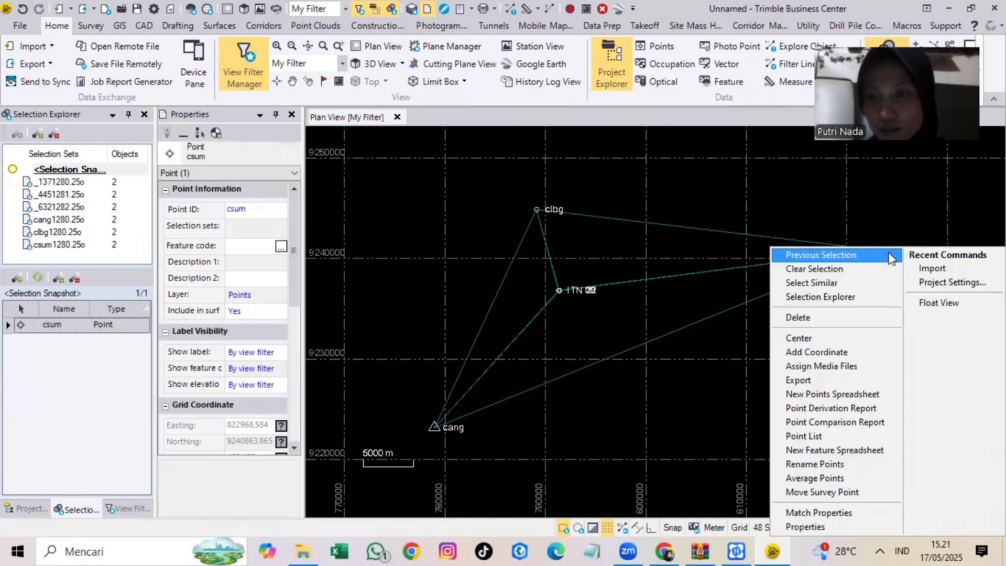
pyautogui.click(787, 254)
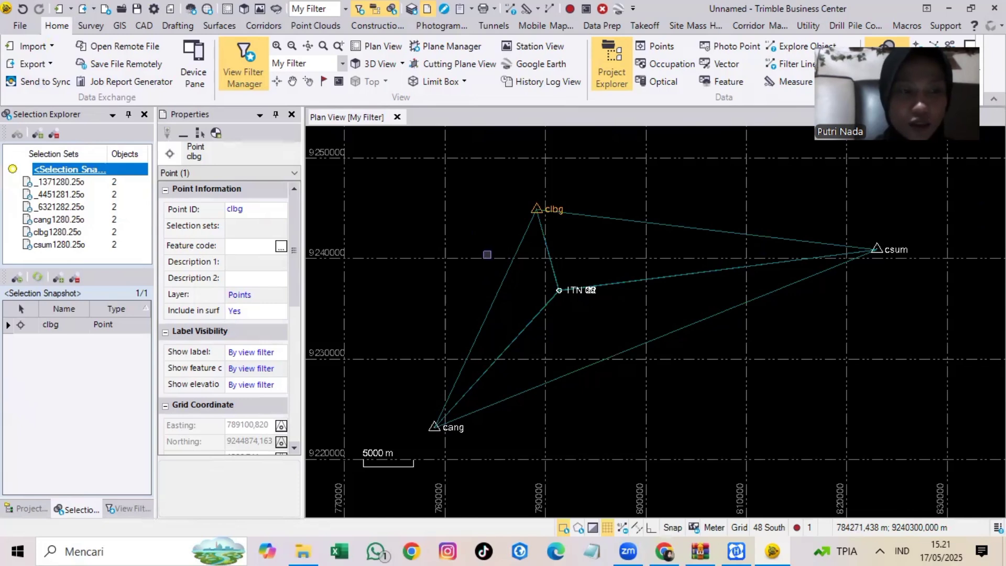
# Select the whole network of points and baselines in the plan view and process the baselines
pyautogui.moveTo(372, 165); pyautogui.dragTo(925, 469)
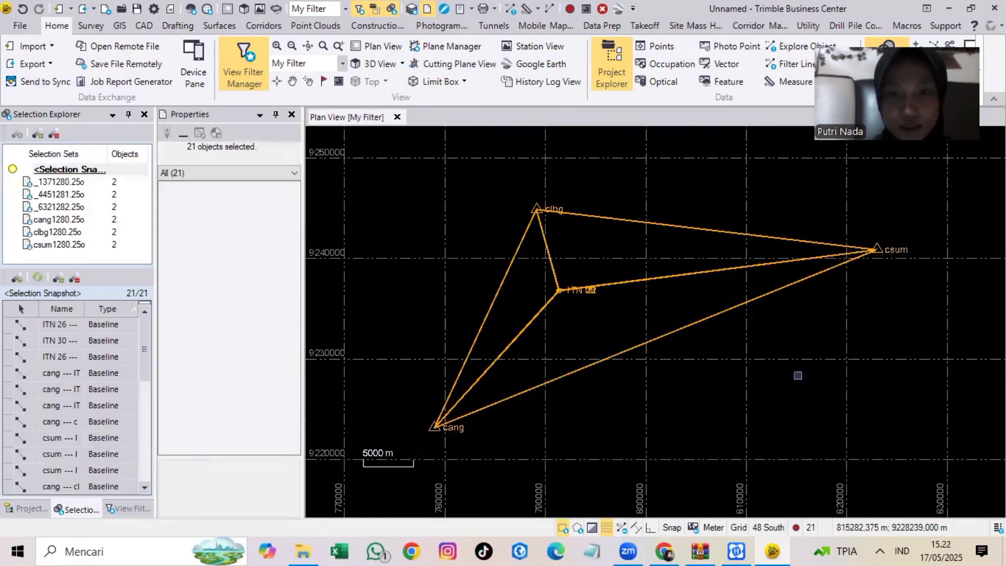
pyautogui.click(84, 29)
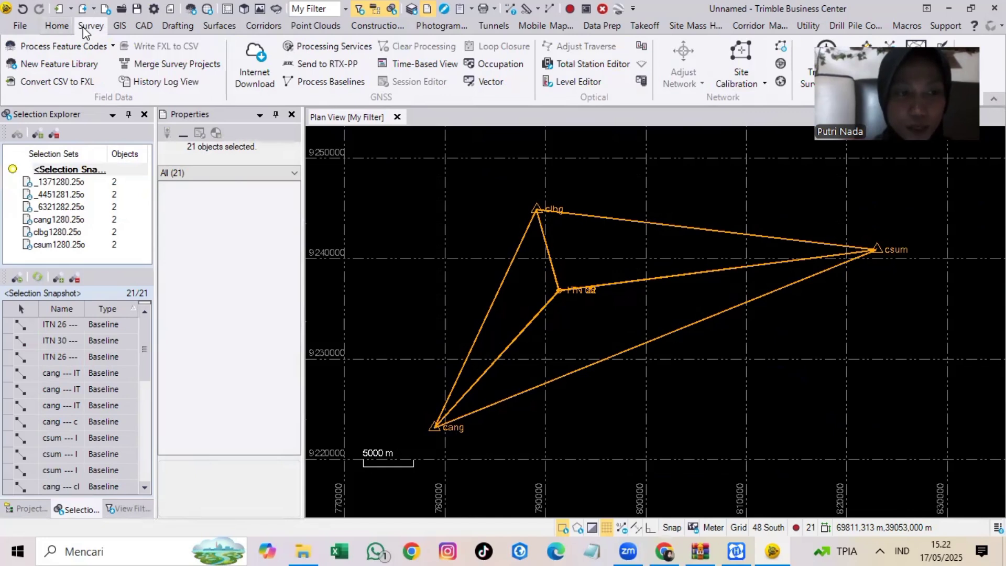
pyautogui.click(335, 83)
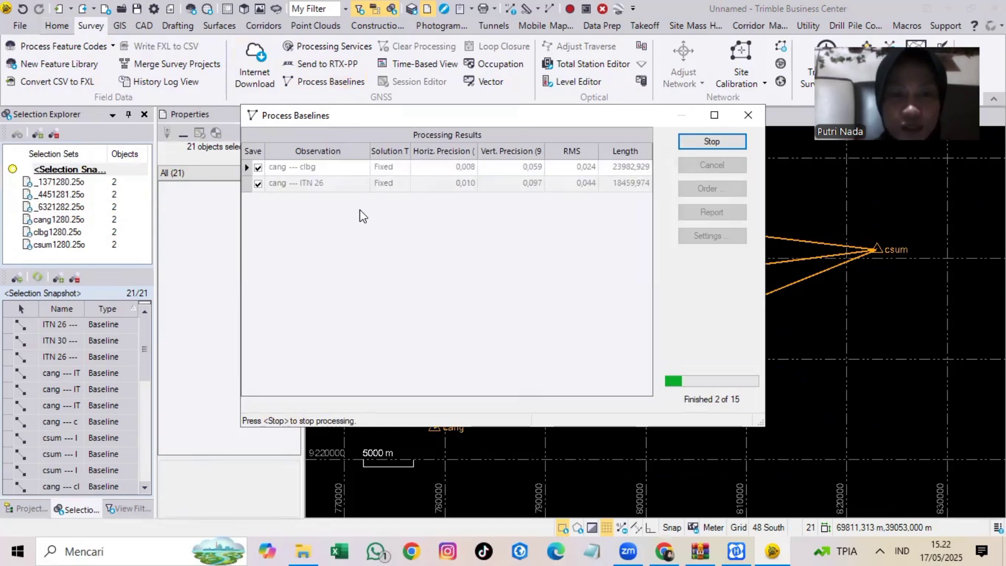
# Include the float baselines csum–ITN 02 and csum–ITN 30 among the processing results to save
pyautogui.scroll(-1, 359, 209)
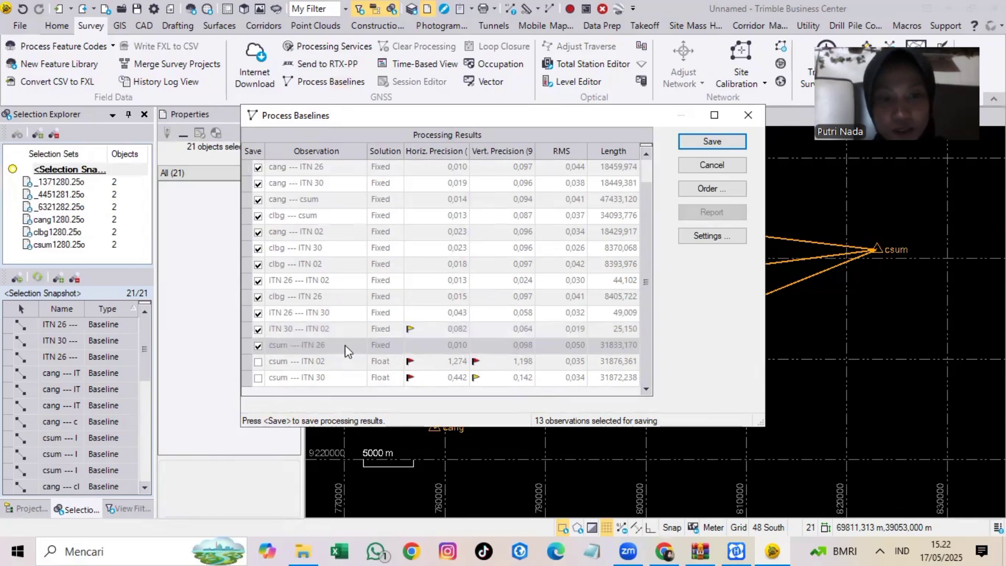
pyautogui.click(258, 364)
pyautogui.click(259, 378)
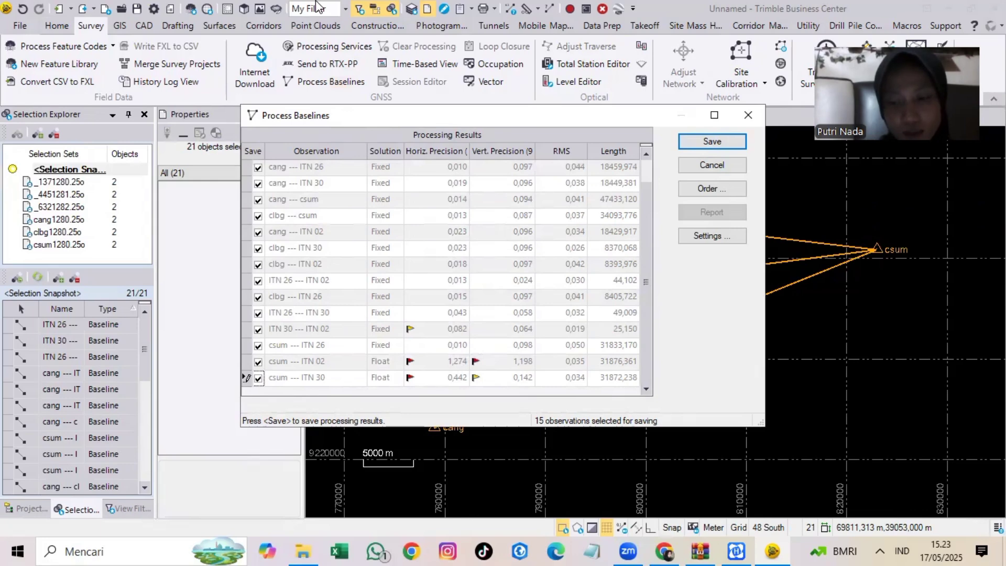
# Save the baseline processing results and expand the project's lists of points and sessions
pyautogui.click(737, 143)
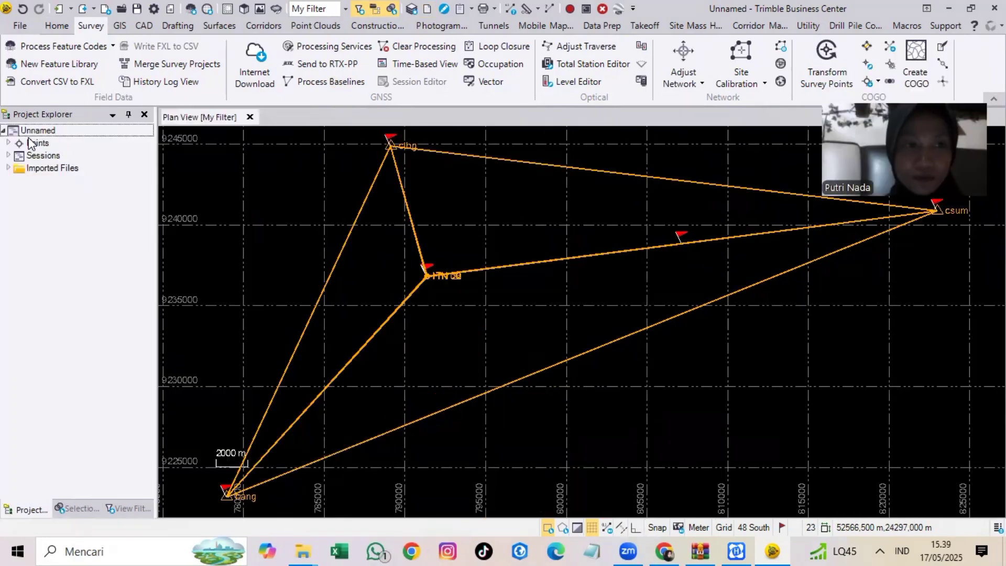
pyautogui.click(3, 130)
pyautogui.click(4, 130)
pyautogui.click(9, 143)
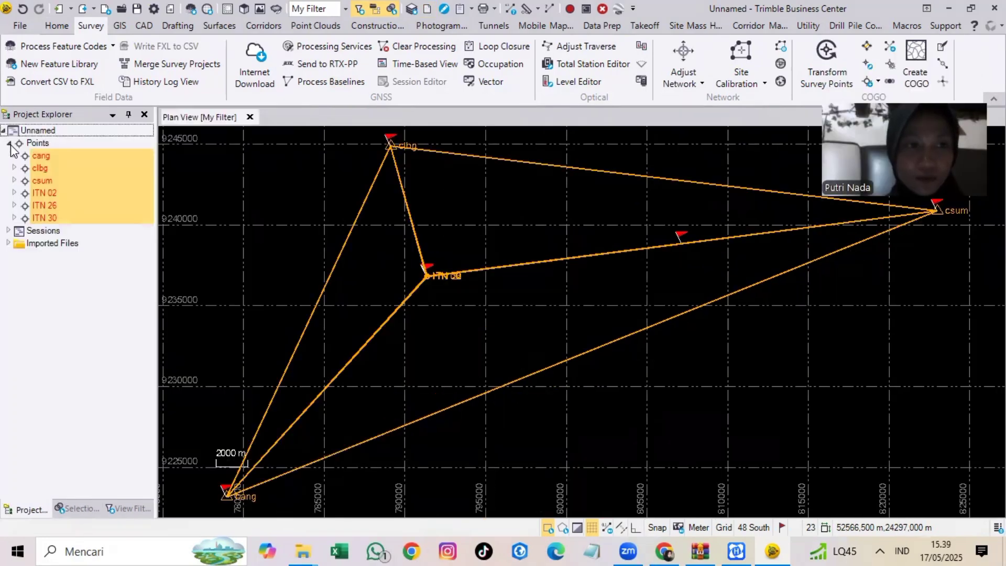
pyautogui.click(8, 231)
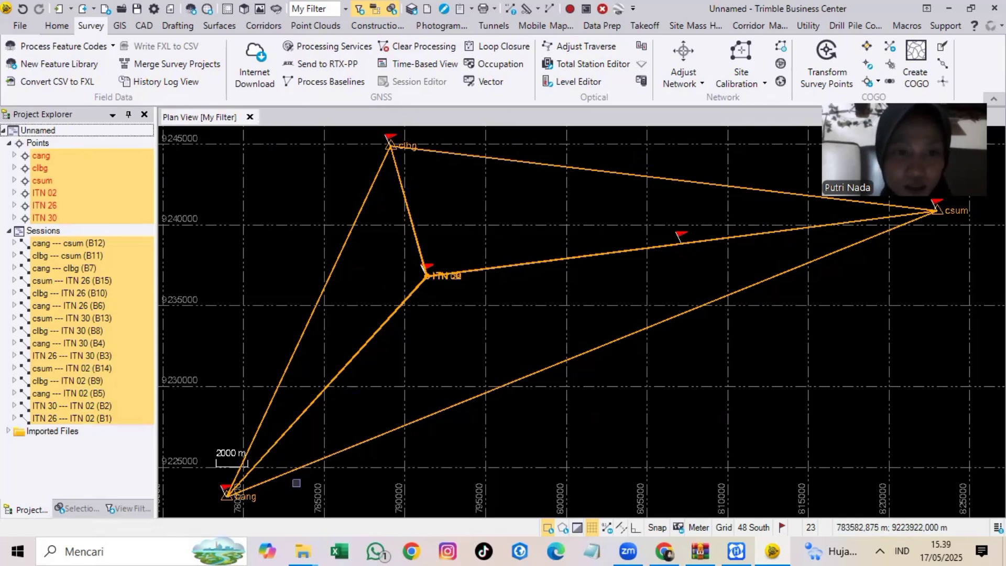
# Open the cang–csum baseline in the Session Editor and enlarge the editor to full screen
pyautogui.rightClick(90, 242)
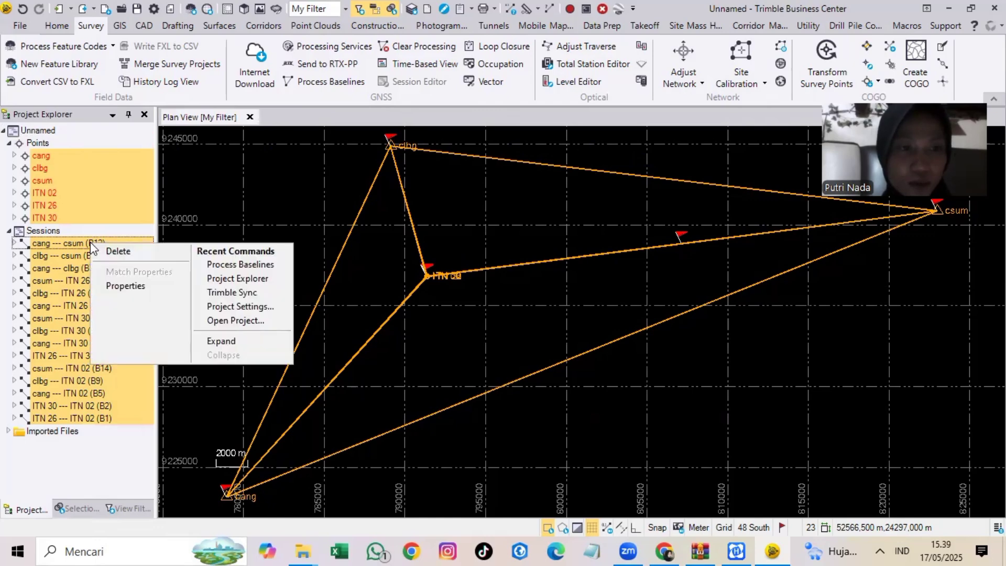
pyautogui.click(77, 245)
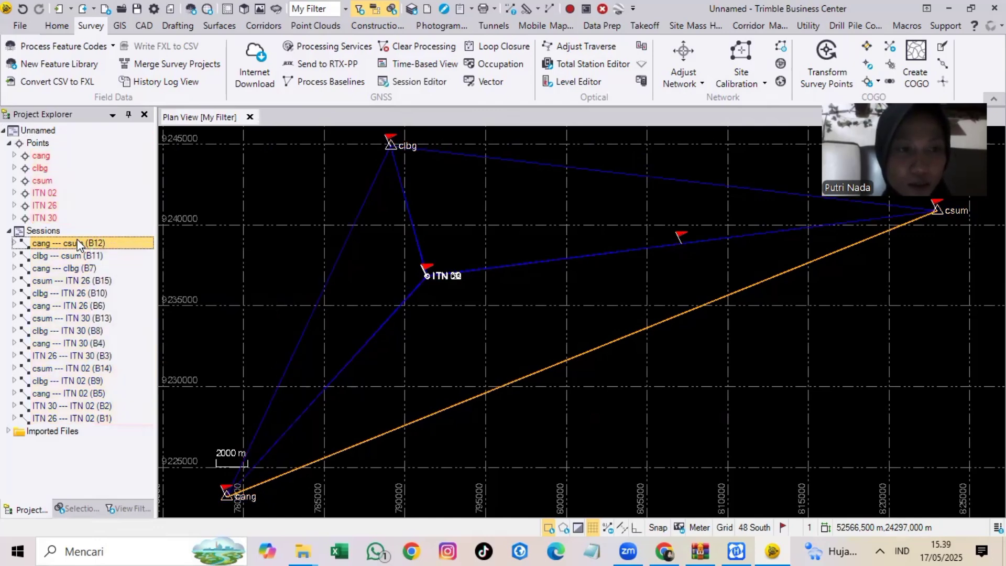
pyautogui.rightClick(79, 247)
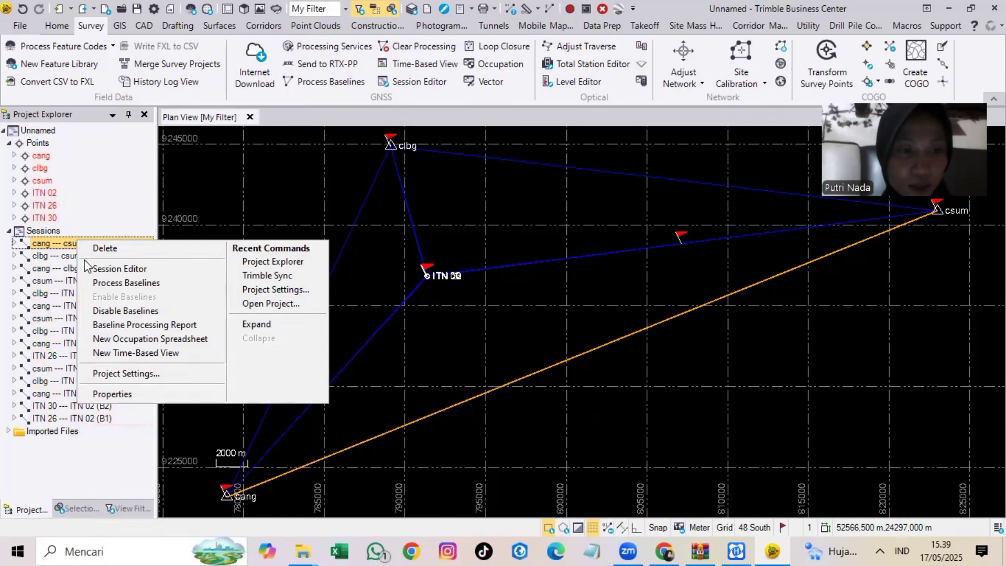
pyautogui.click(124, 268)
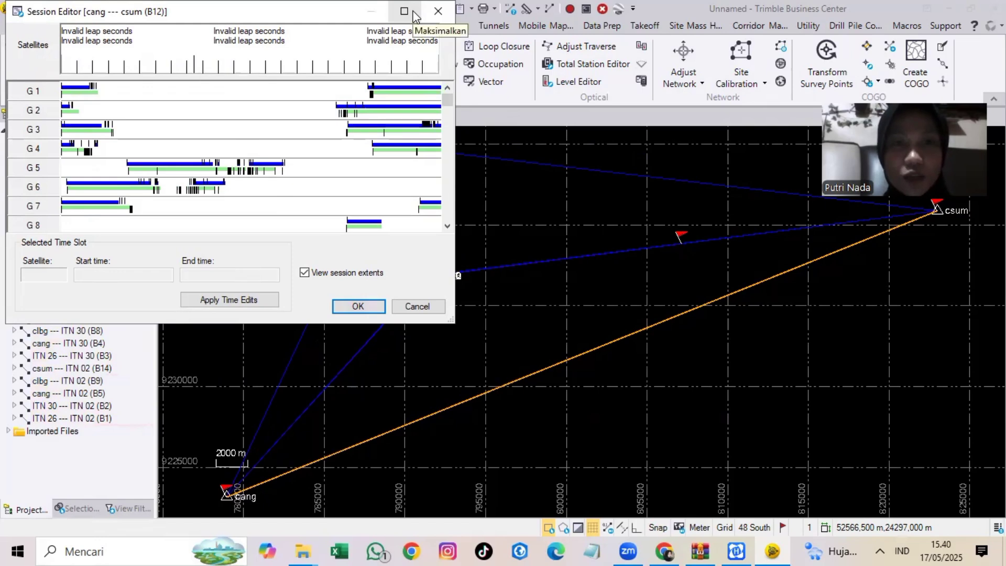
pyautogui.click(413, 12)
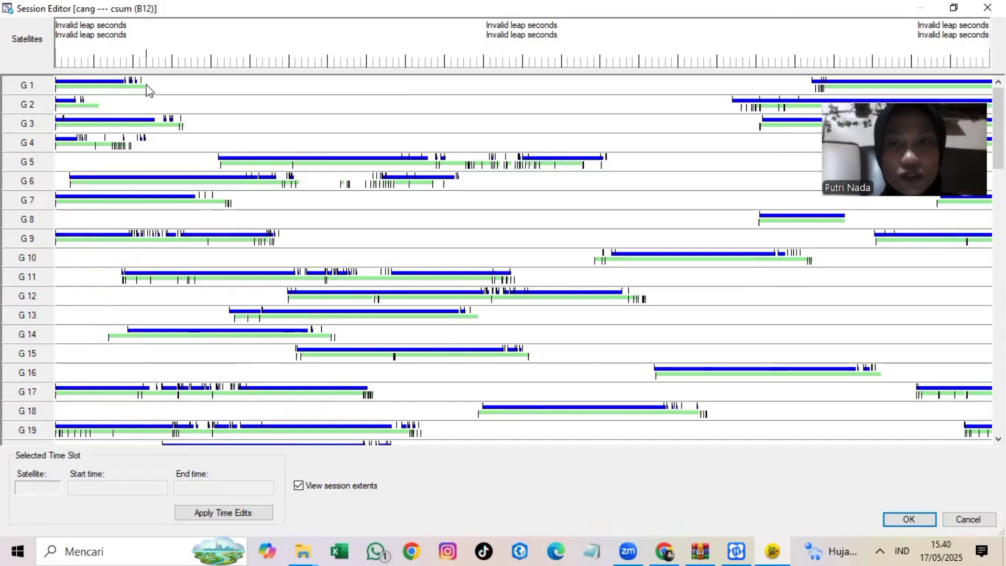
# Block out the time stretches without signal on the satellites, starting with G 1, G 2 and G 3, and accept the session edits
pyautogui.moveTo(146, 85); pyautogui.dragTo(256, 89)
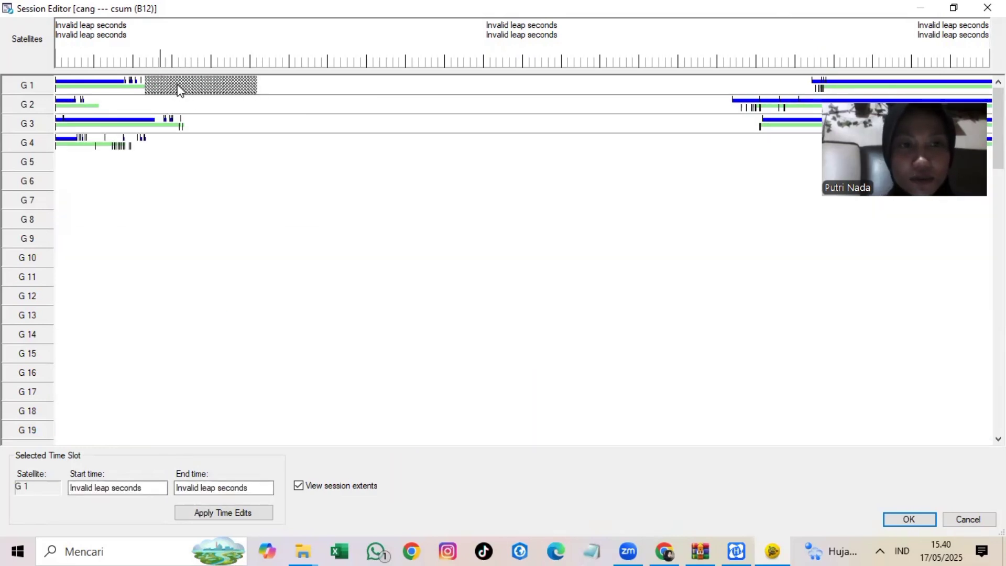
pyautogui.moveTo(648, 89); pyautogui.dragTo(813, 84)
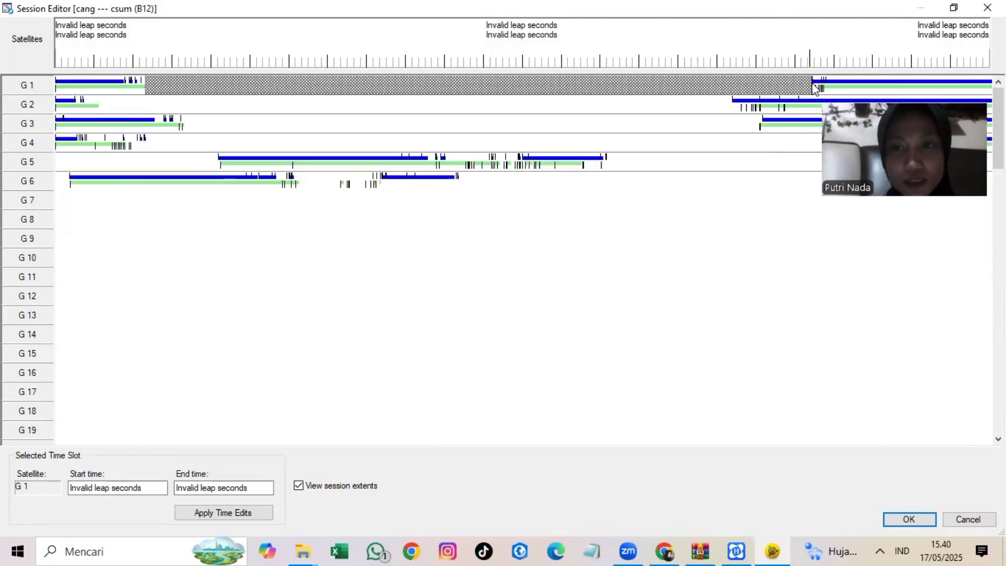
pyautogui.moveTo(96, 105); pyautogui.dragTo(732, 107)
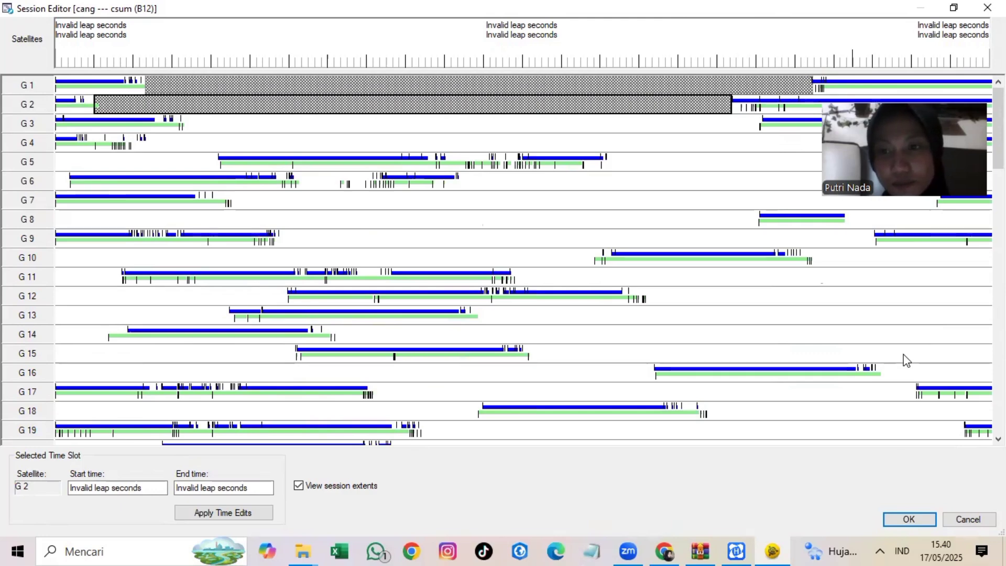
pyautogui.click(197, 130)
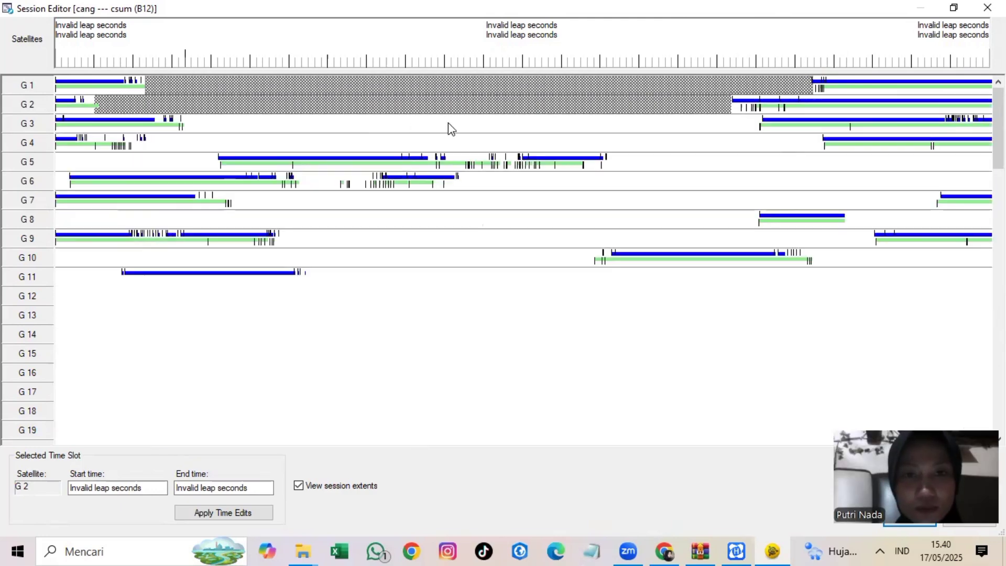
pyautogui.click(452, 129)
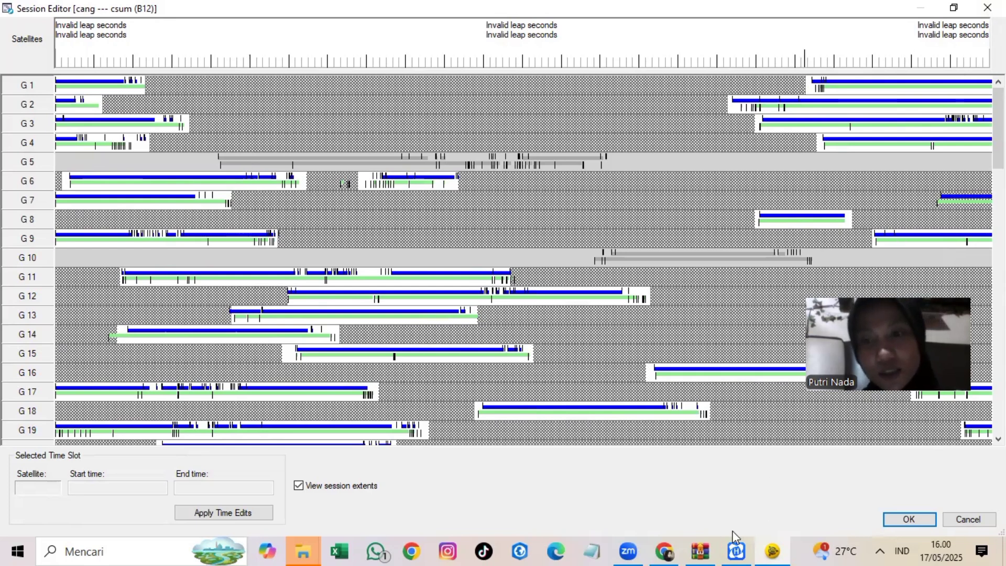
pyautogui.scroll(-5, 678, 366)
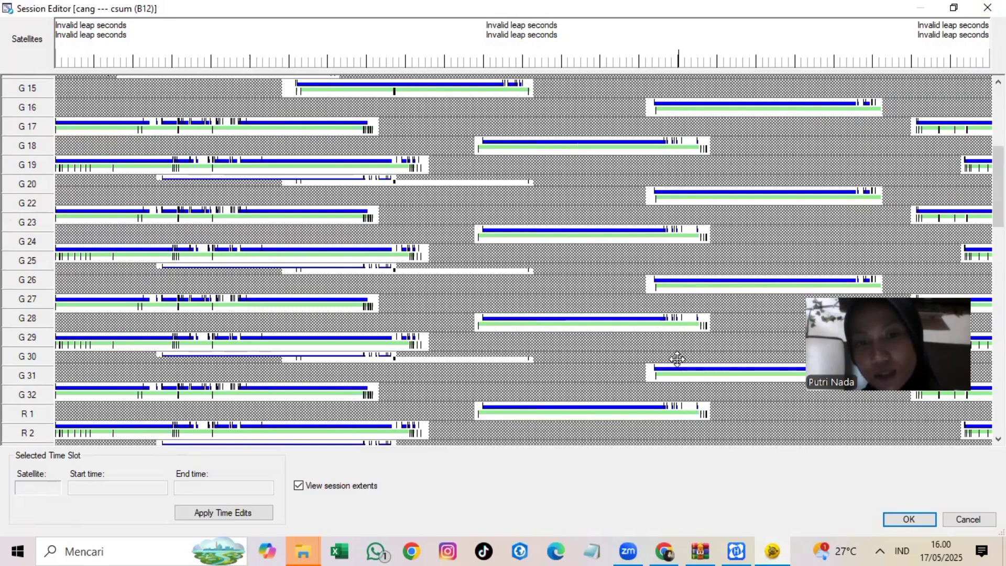
pyautogui.scroll(-10, 678, 359)
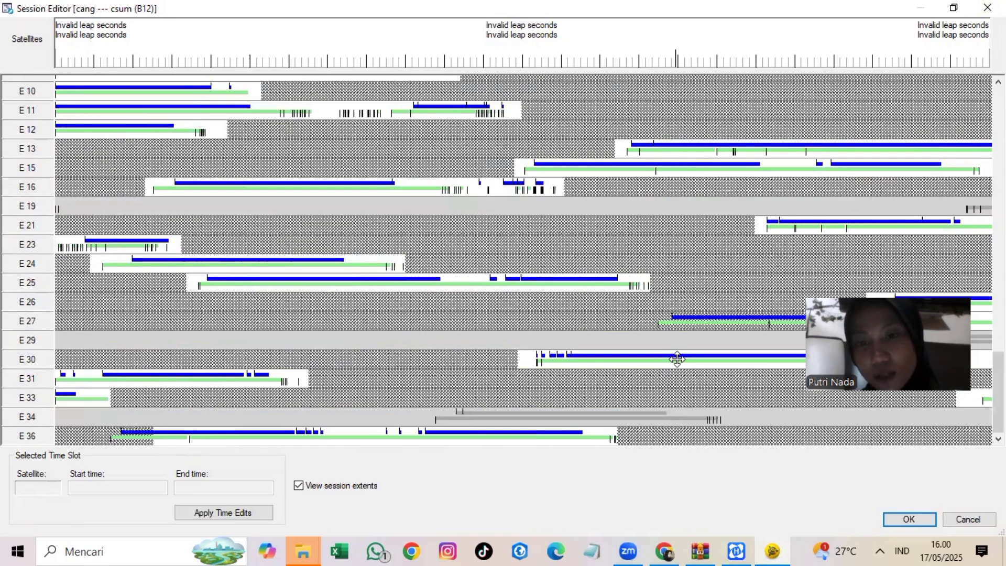
pyautogui.click(908, 518)
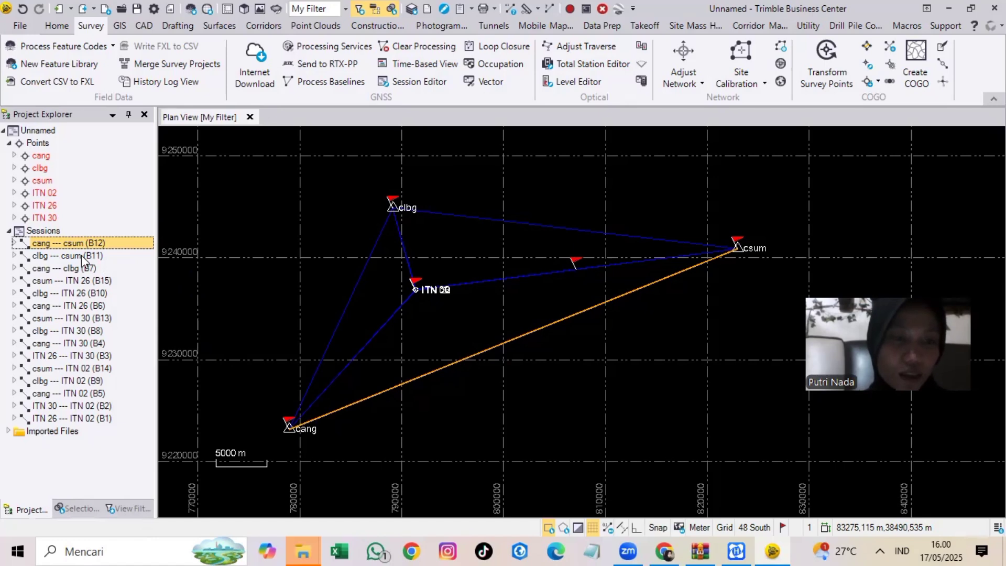
# Select the whole network, start a network adjustment and fix the 2D coordinates of cang, clbg and csum
pyautogui.moveTo(233, 161); pyautogui.dragTo(827, 456)
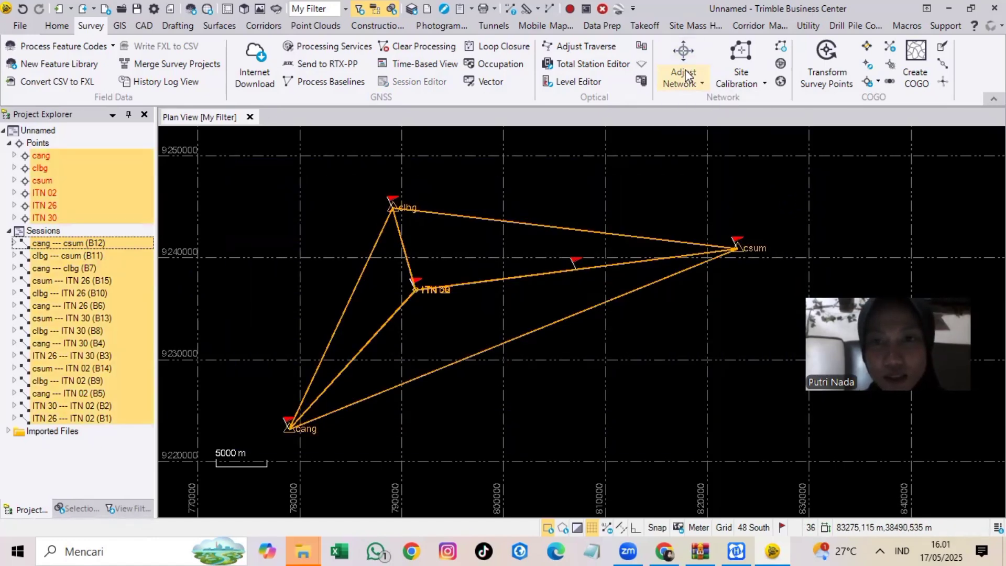
pyautogui.click(697, 58)
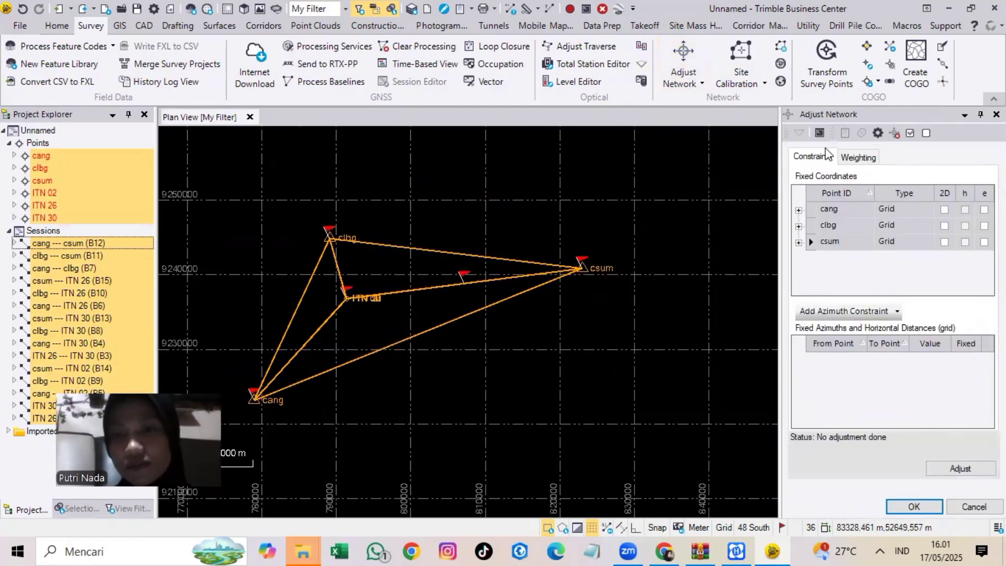
pyautogui.click(945, 210)
pyautogui.click(945, 226)
pyautogui.click(945, 242)
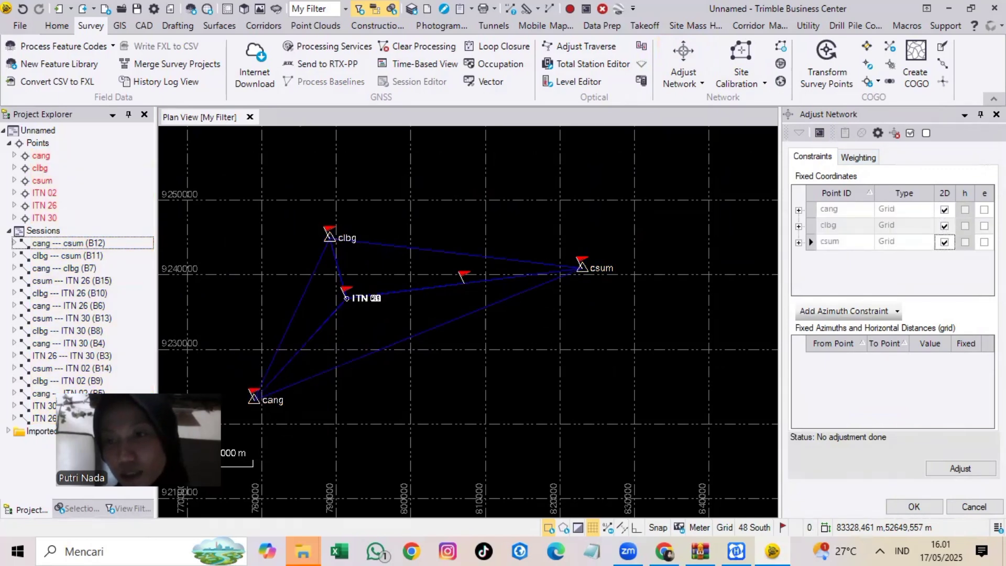
# Fix the elevations of cang, clbg and csum and run the network adjustment despite the unresolved computation errors
pyautogui.click(985, 210)
pyautogui.click(985, 226)
pyautogui.click(985, 243)
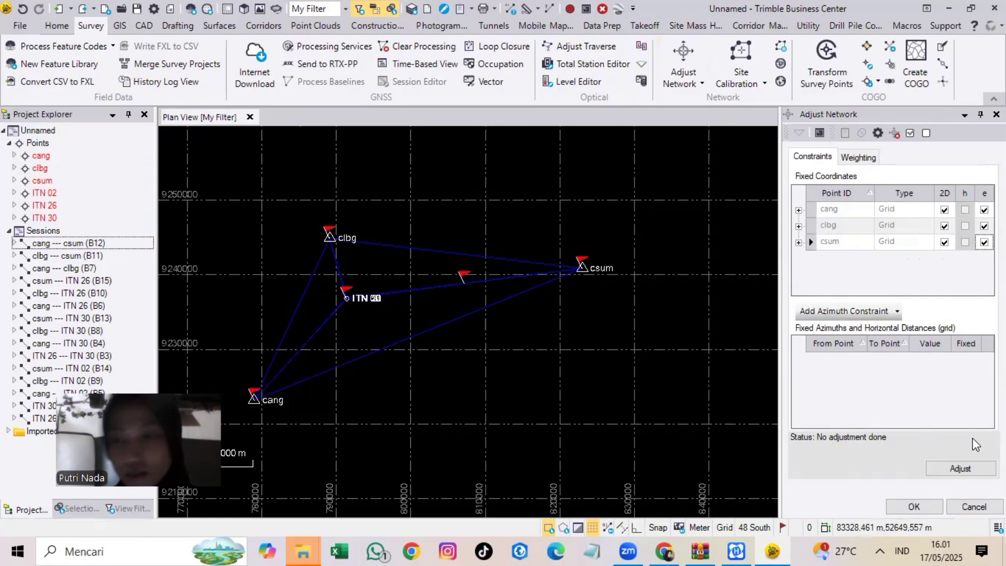
pyautogui.click(970, 468)
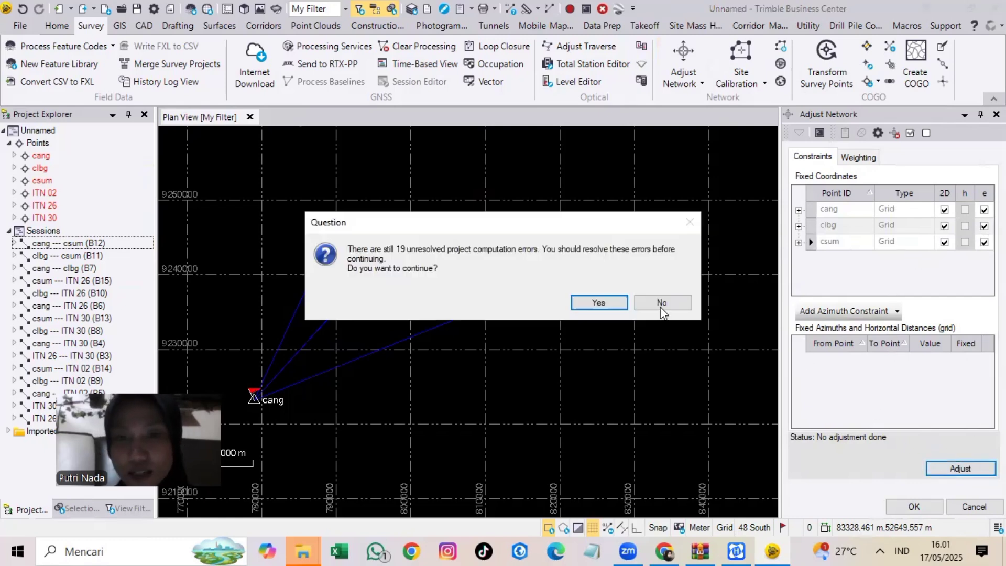
pyautogui.click(605, 298)
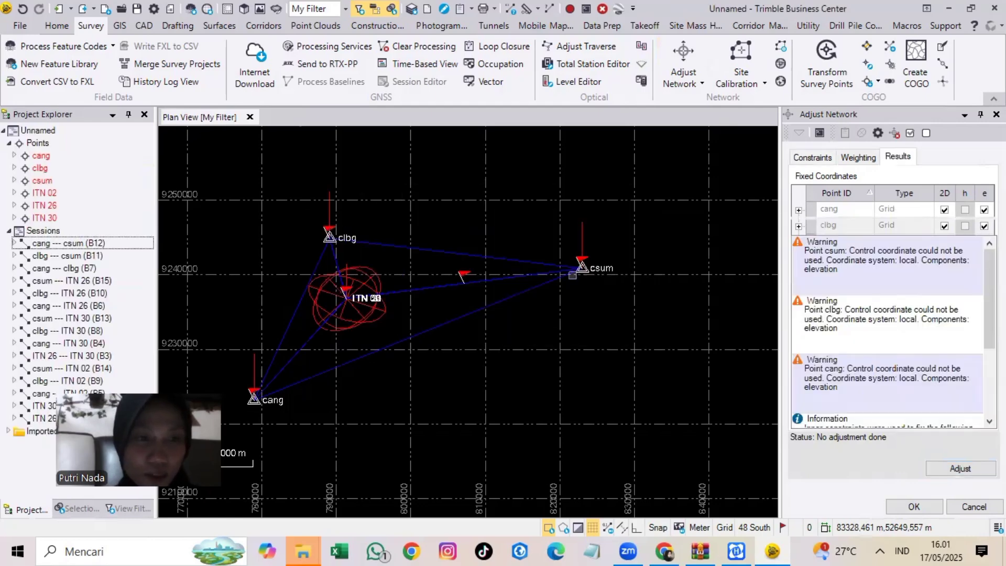
pyautogui.scroll(5, 336, 200)
# Generate the Baseline Processing Report and review its processing summary and the cang–clbg baseline details
pyautogui.click(462, 9)
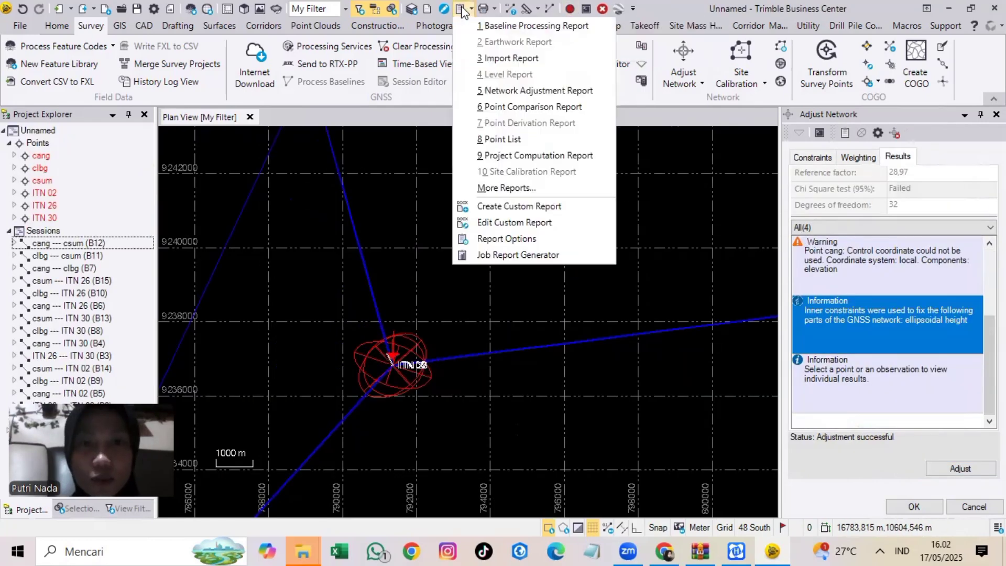
pyautogui.click(517, 26)
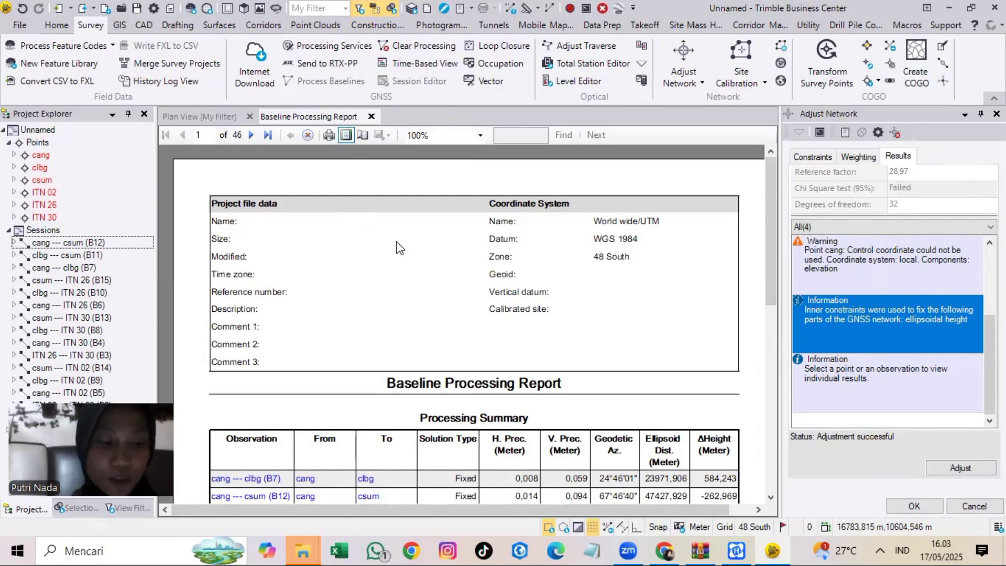
pyautogui.scroll(-5, 399, 248)
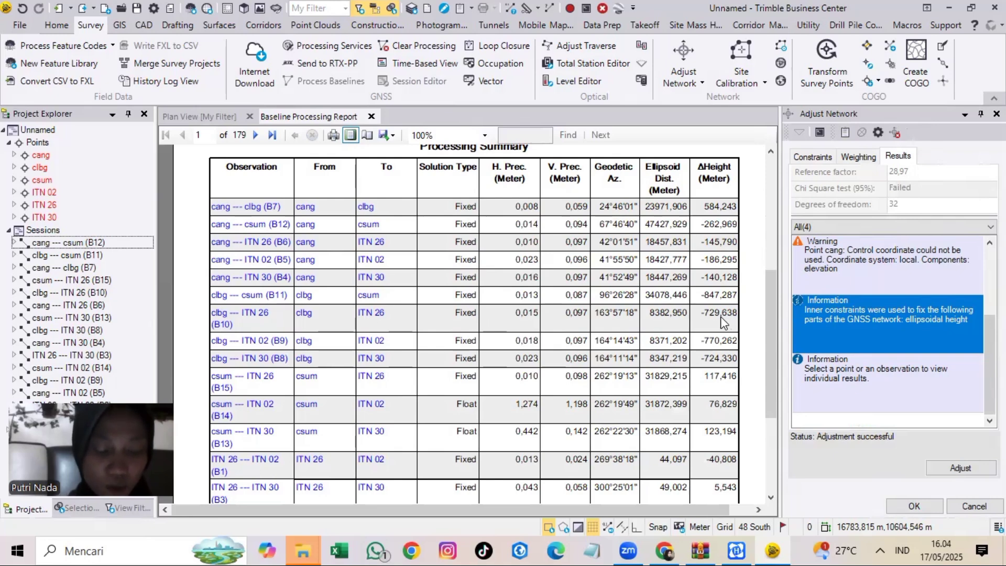
pyautogui.scroll(-3, 641, 330)
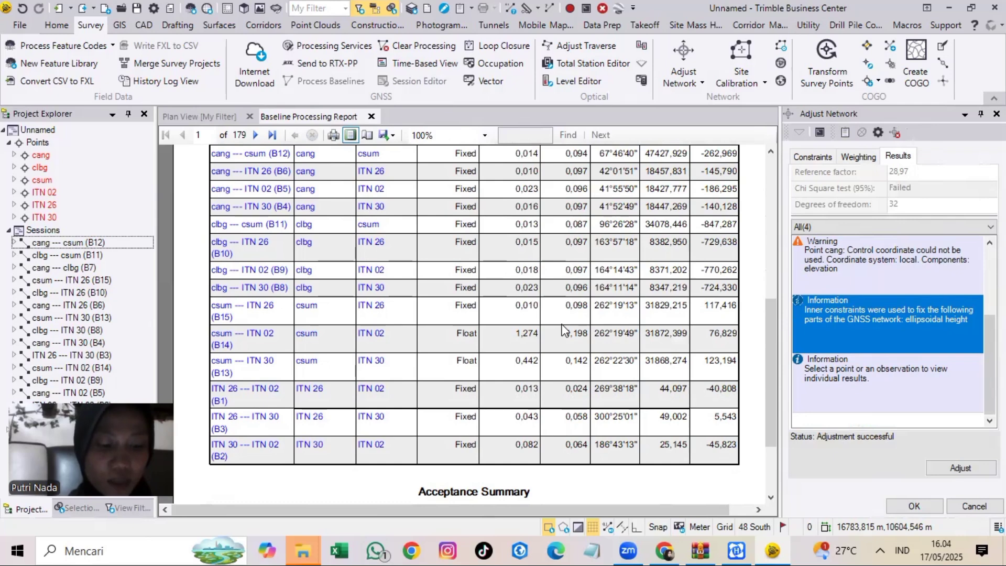
pyautogui.scroll(-10, 563, 330)
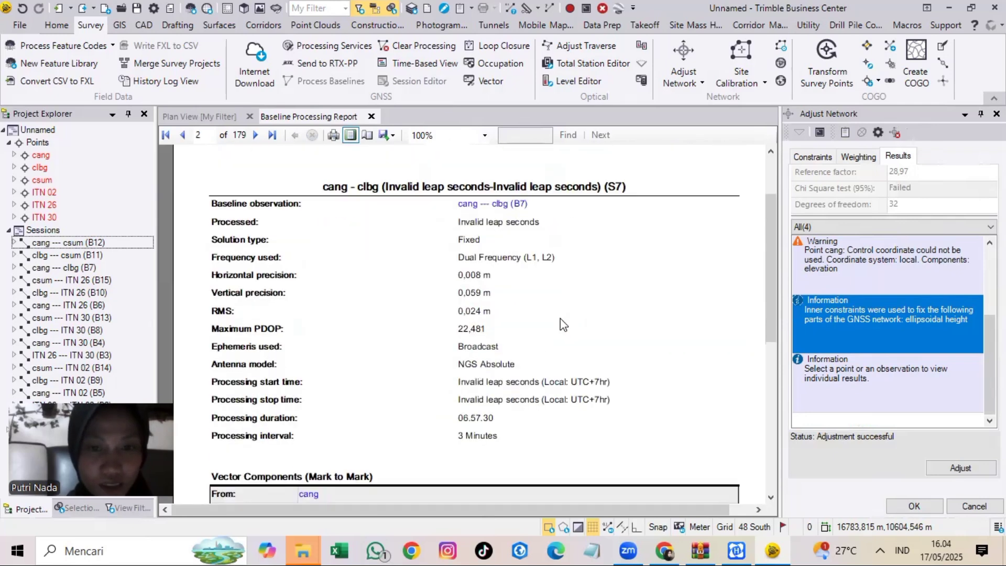
pyautogui.scroll(2, 563, 330)
# Generate the Network Adjustment Report and review its adjusted grid and geodetic coordinates
pyautogui.click(464, 8)
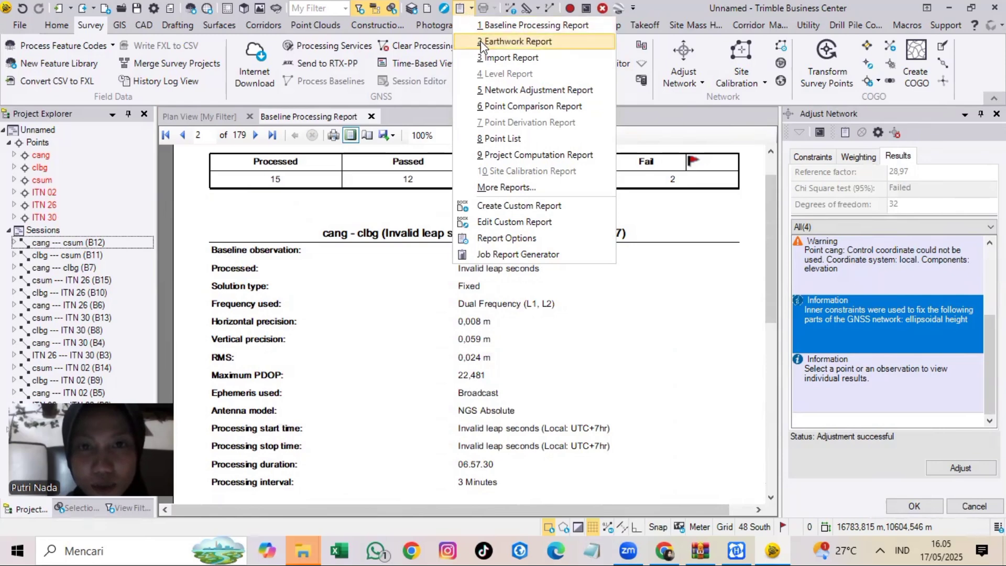
pyautogui.click(494, 90)
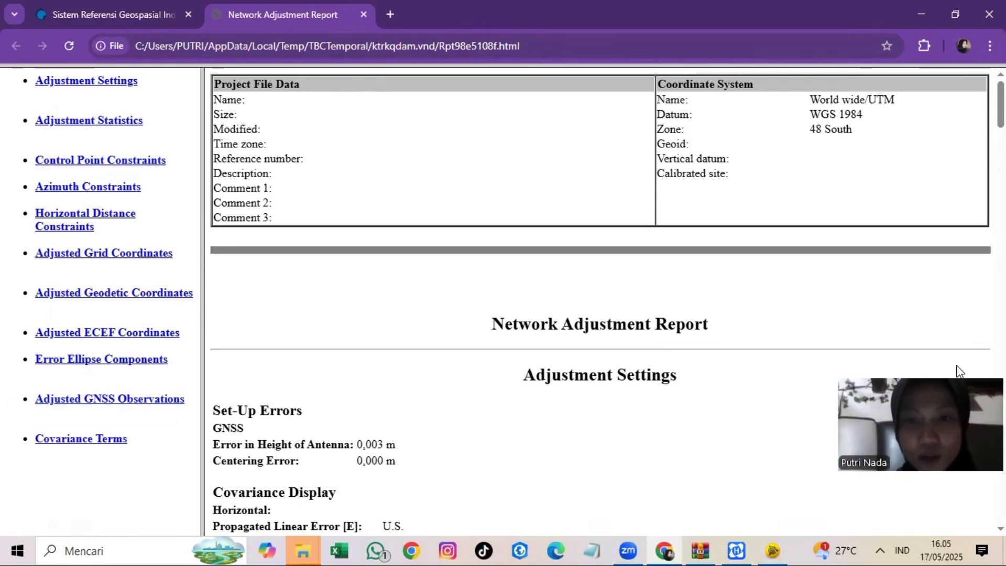
pyautogui.scroll(-7, 959, 371)
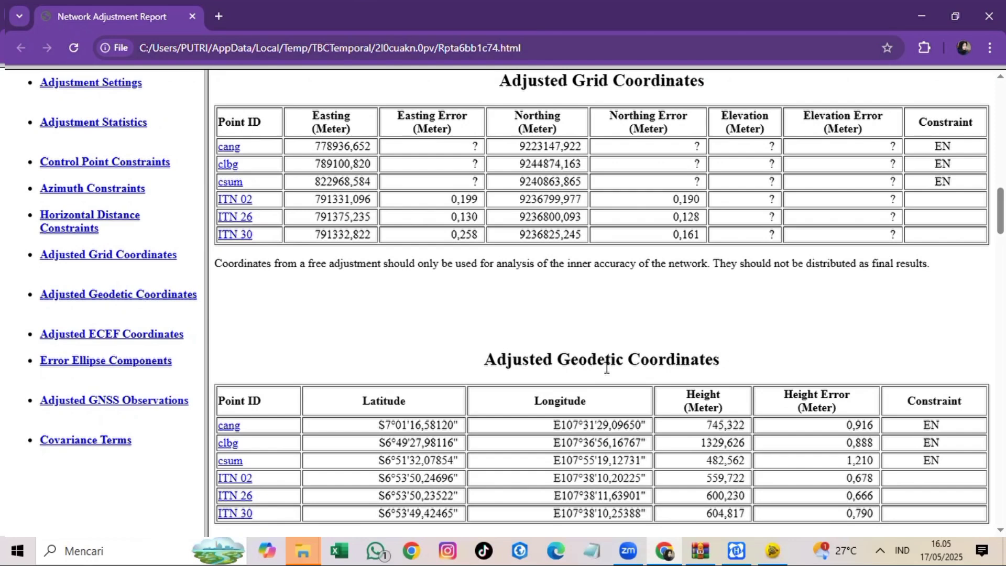